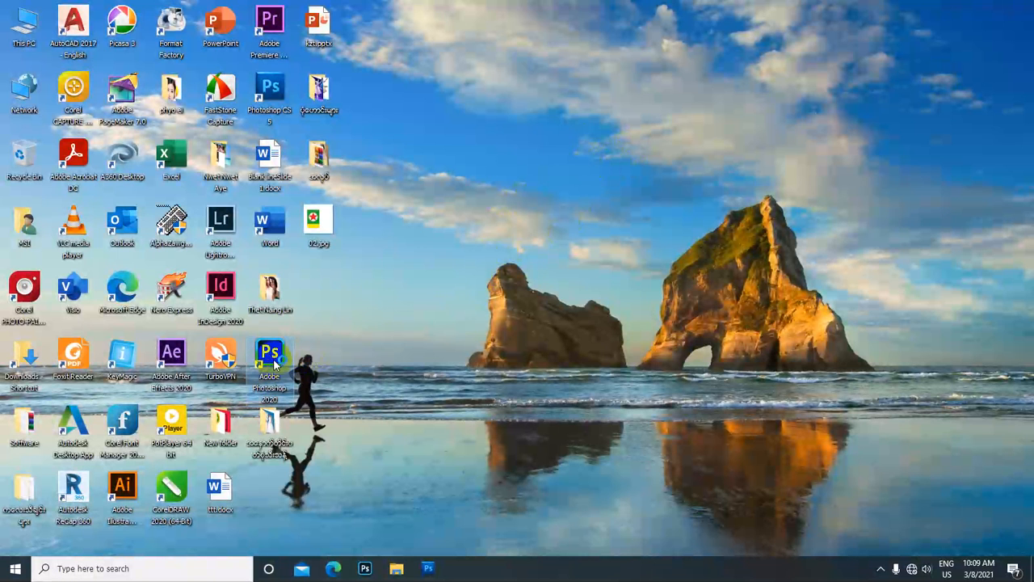
Step: Launch Photoshop and create a 10 × 10 inch RGB document at 300 pixels/inch with a white background
double_click(270, 355)
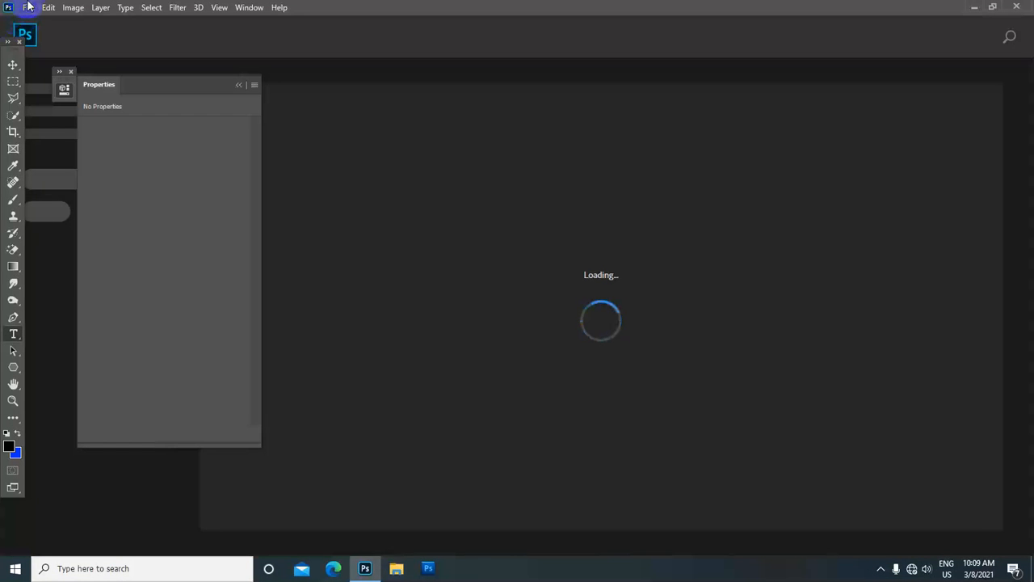
click(29, 8)
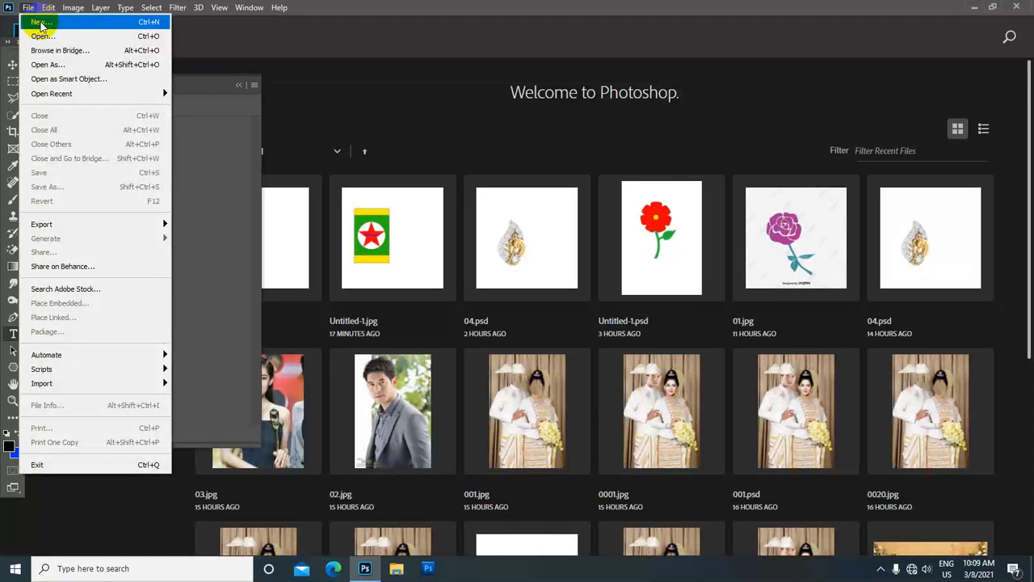
click(40, 23)
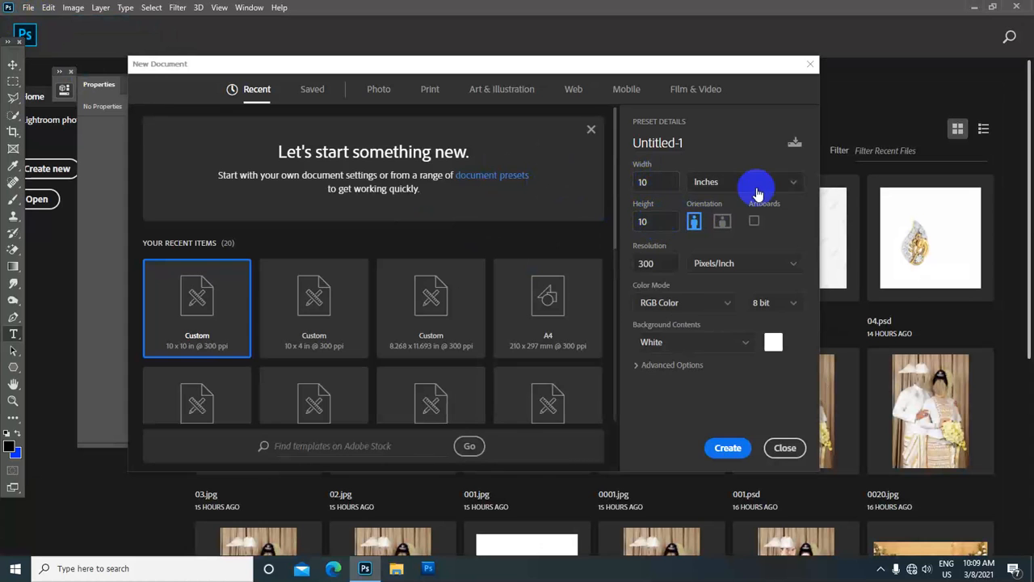
click(793, 184)
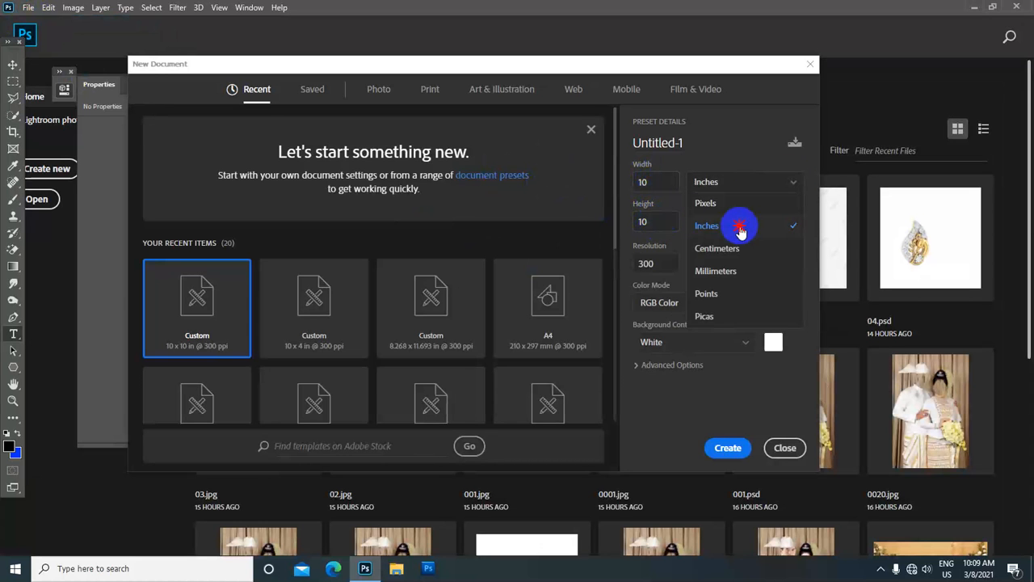
click(739, 224)
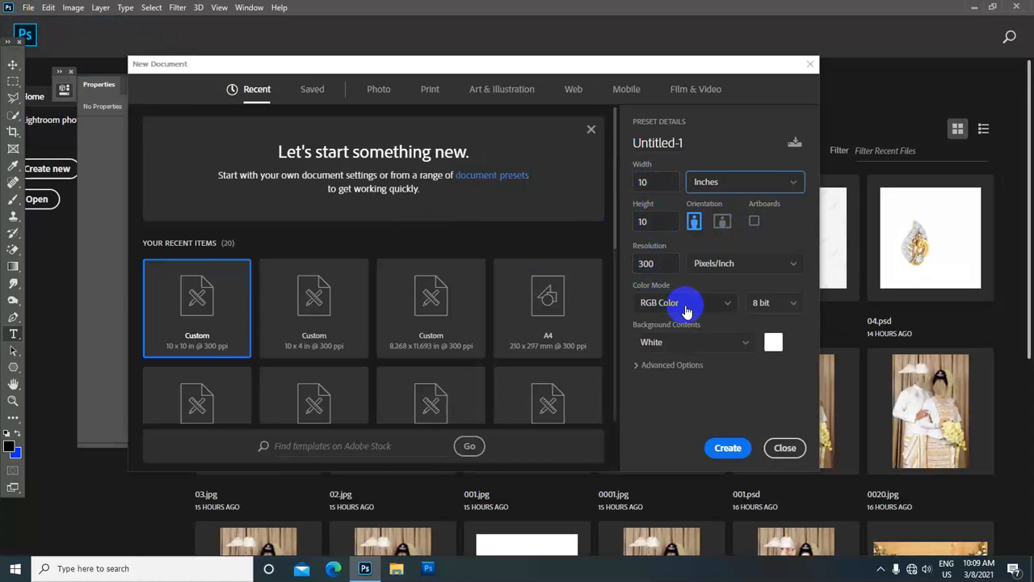
click(739, 456)
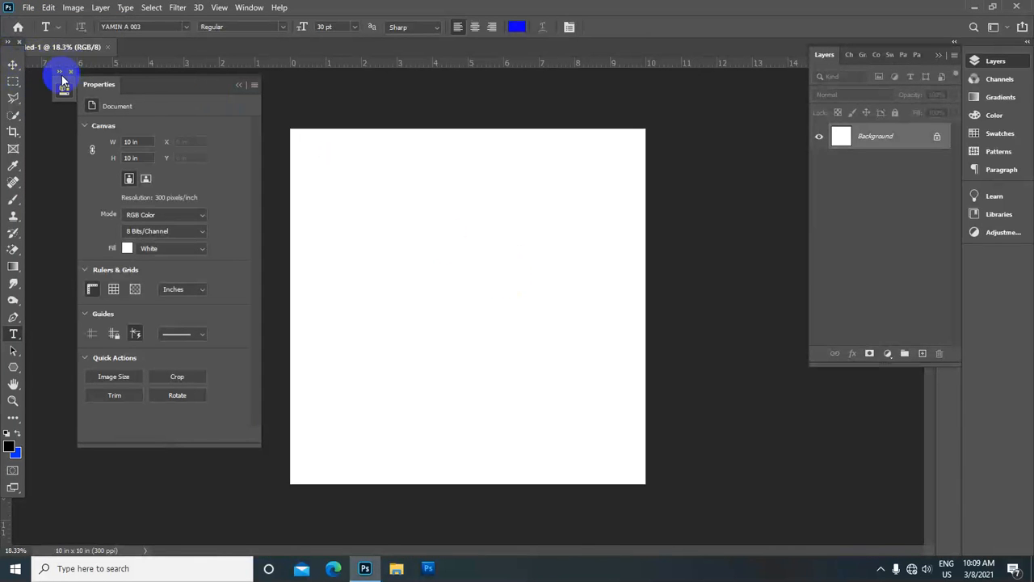
Step: Close the floating Properties panel to clear the workspace around the canvas
click(68, 72)
scroll(441, 190, up, 1)
scroll(440, 189, down, 1)
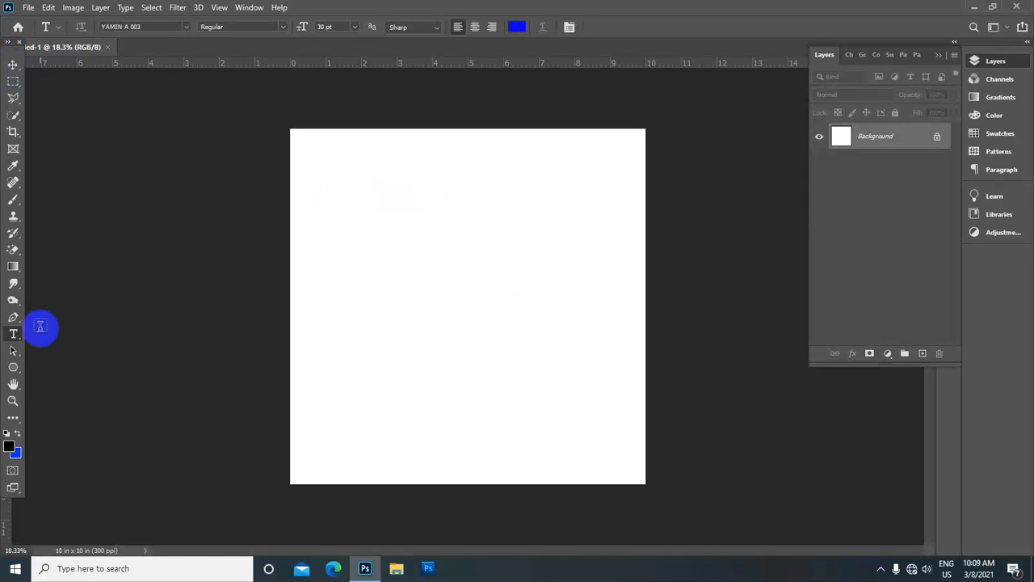
Step: Activate the Rectangle tool and place a horizontal guide about 2 inches below the canvas's upper edge
click(14, 369)
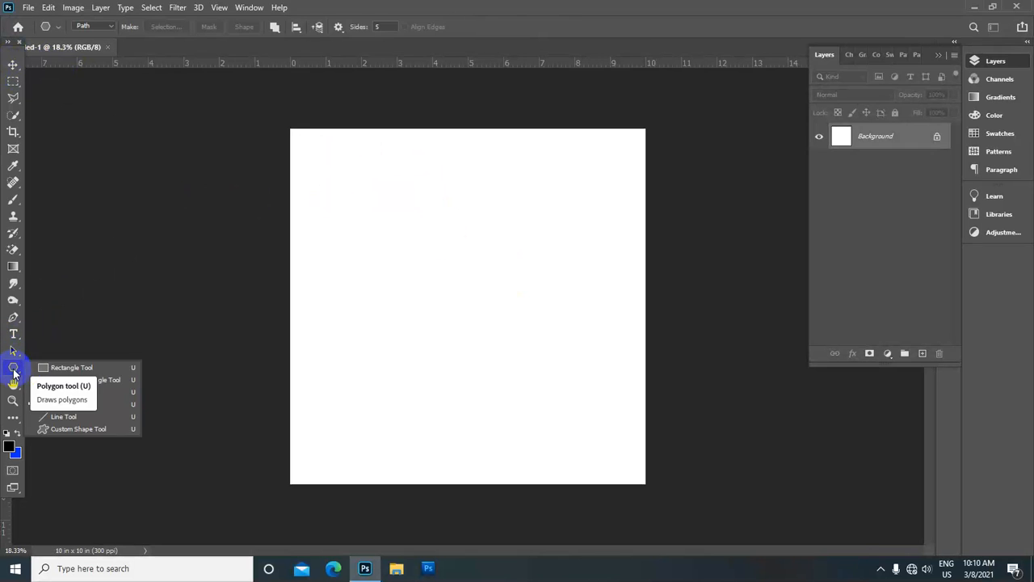
click(81, 369)
scroll(393, 235, up, 2)
scroll(388, 232, down, 1)
scroll(319, 201, up, 1)
scroll(314, 202, down, 1)
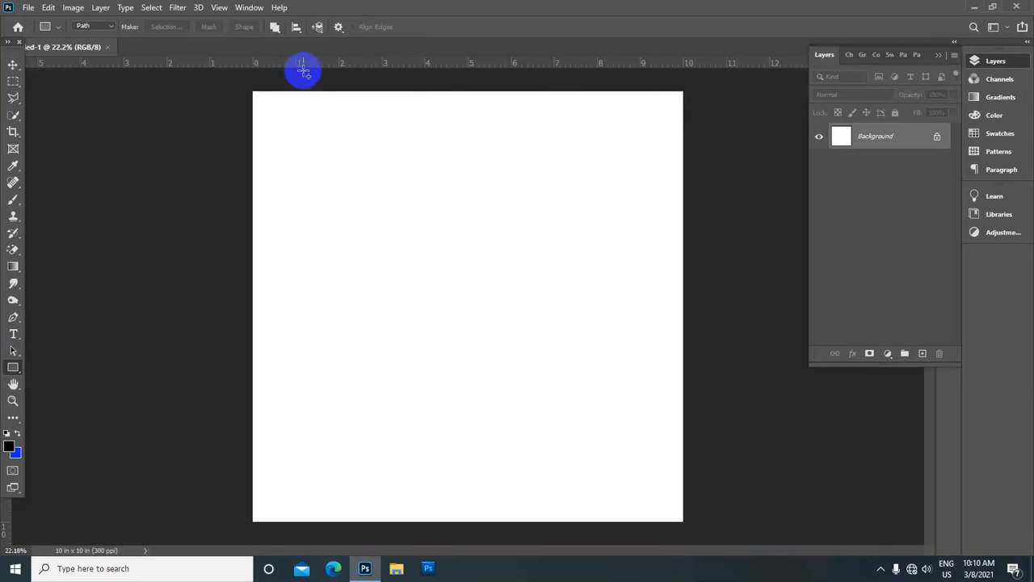
drag(314, 66, 314, 179)
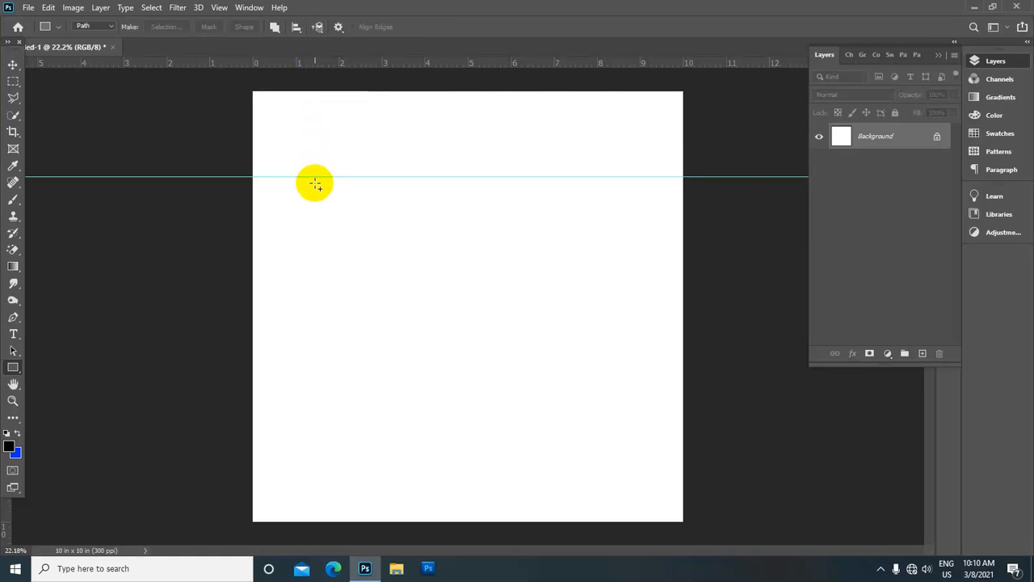
click(14, 233)
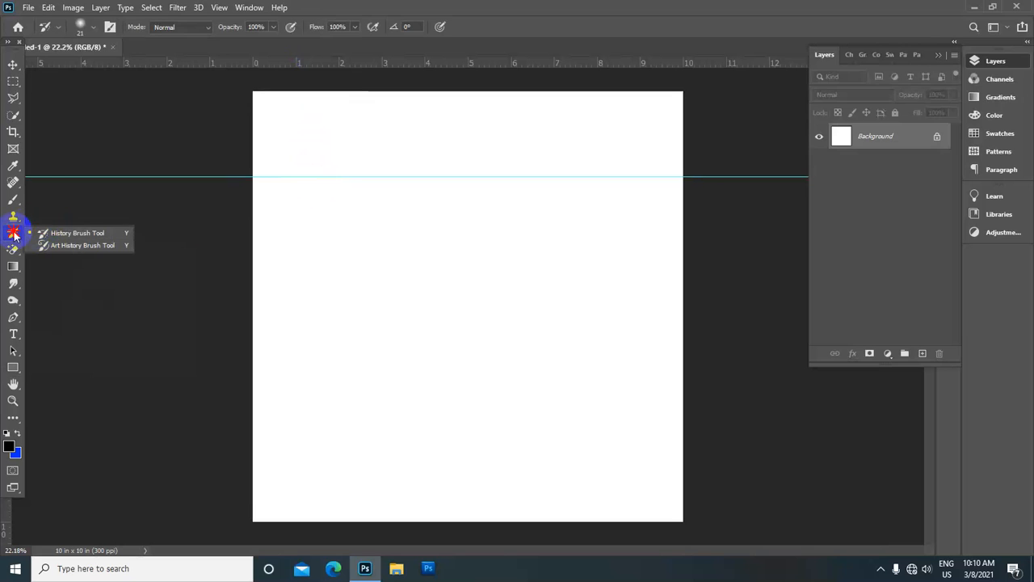
click(110, 101)
click(8, 321)
click(13, 368)
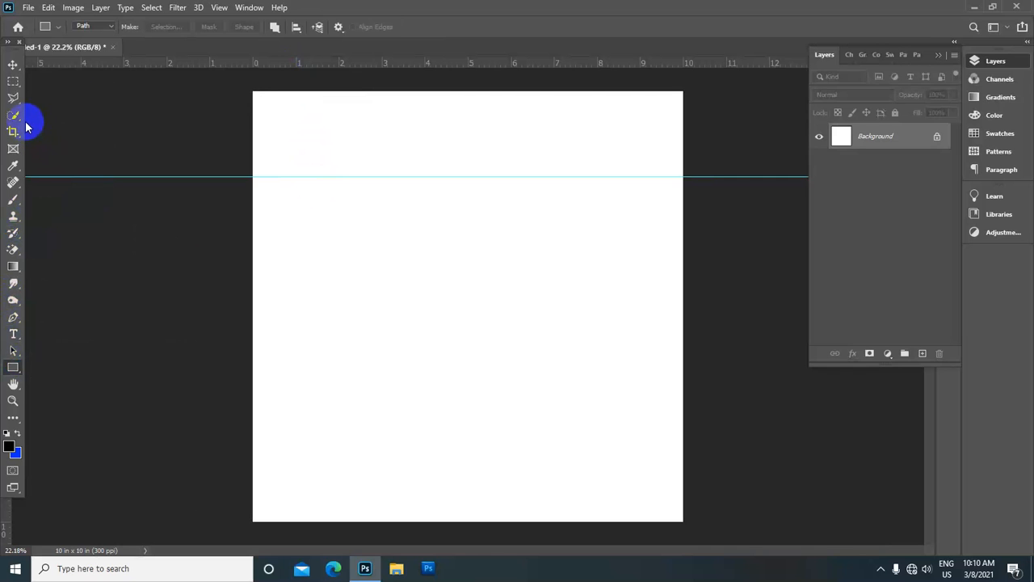
click(52, 126)
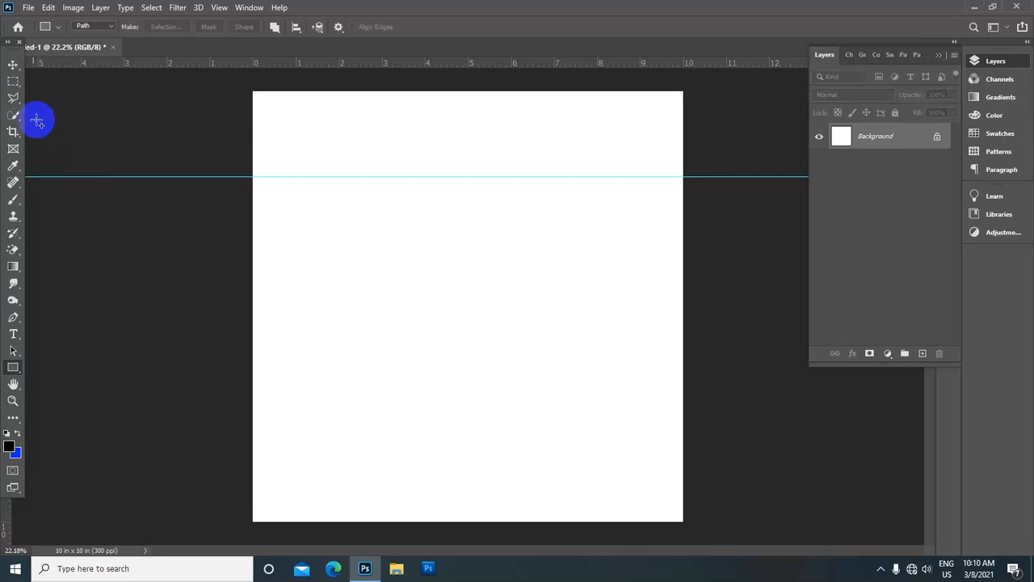
scroll(355, 115, down, 2)
scroll(358, 120, up, 1)
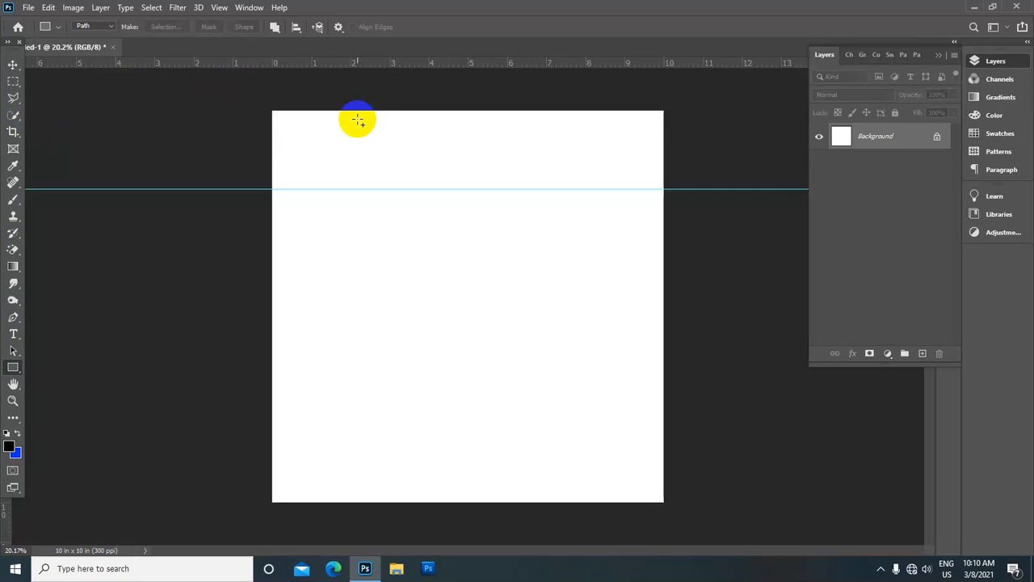
scroll(357, 120, up, 2)
scroll(361, 113, down, 1)
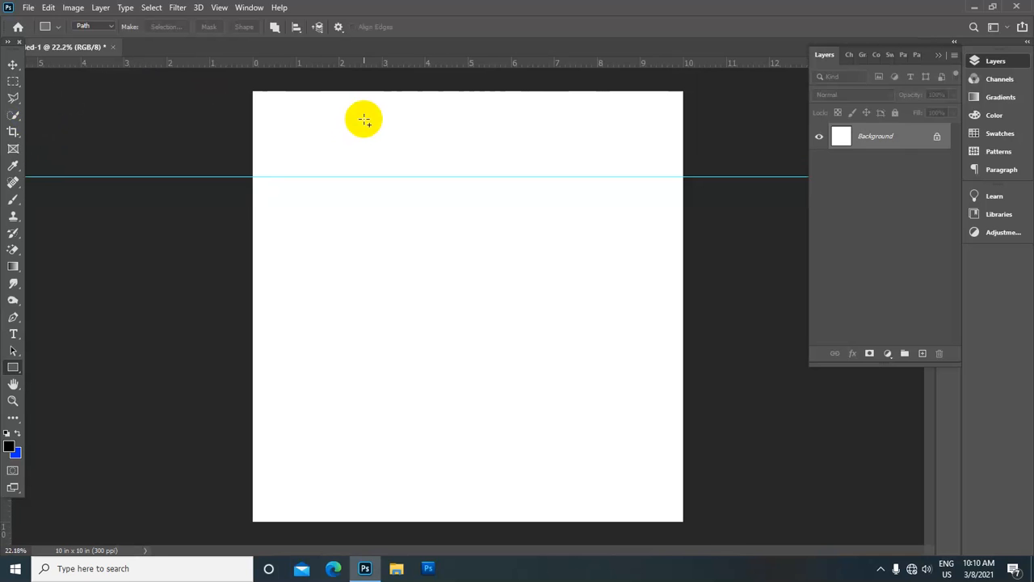
click(28, 312)
click(120, 251)
Step: Draw an upright rectangular path about 816 × 1318 px, its upper edge on the guide, in the canvas's left part
scroll(295, 185, up, 1)
scroll(296, 185, up, 1)
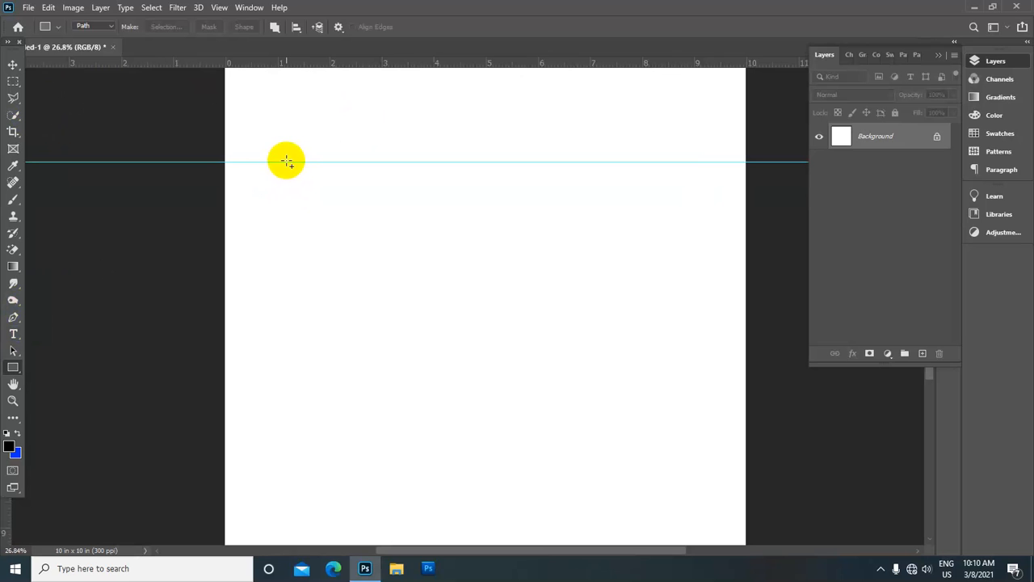
scroll(287, 162, up, 1)
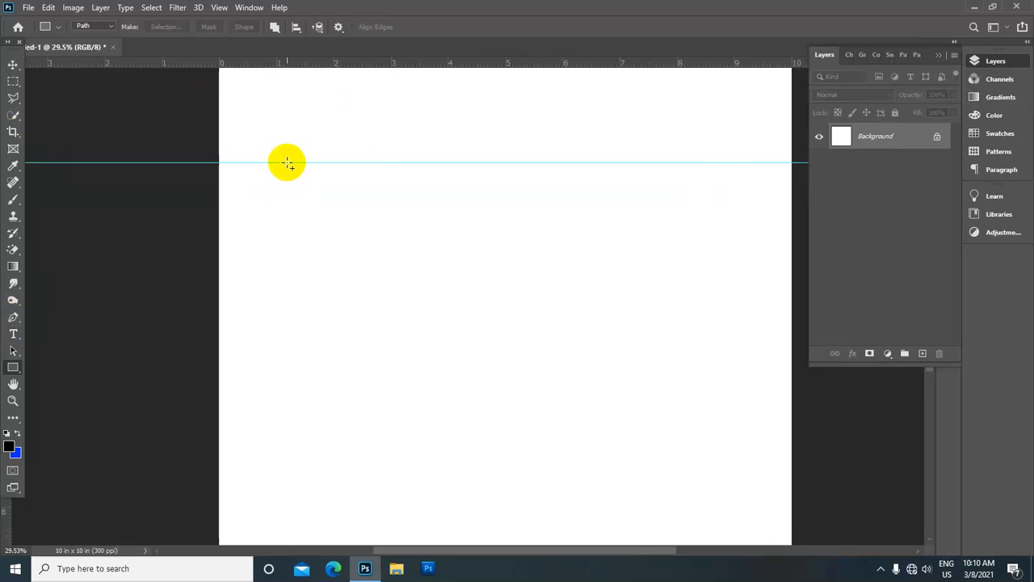
drag(287, 162, 442, 414)
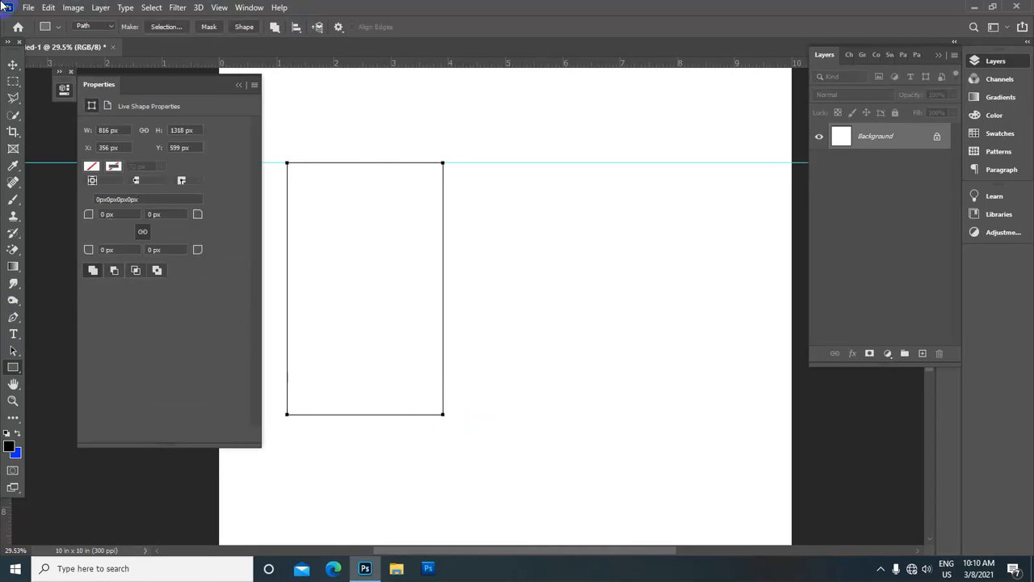
Step: Convert the rectangular path into a new anti-aliased selection
scroll(354, 146, down, 1)
scroll(355, 160, down, 1)
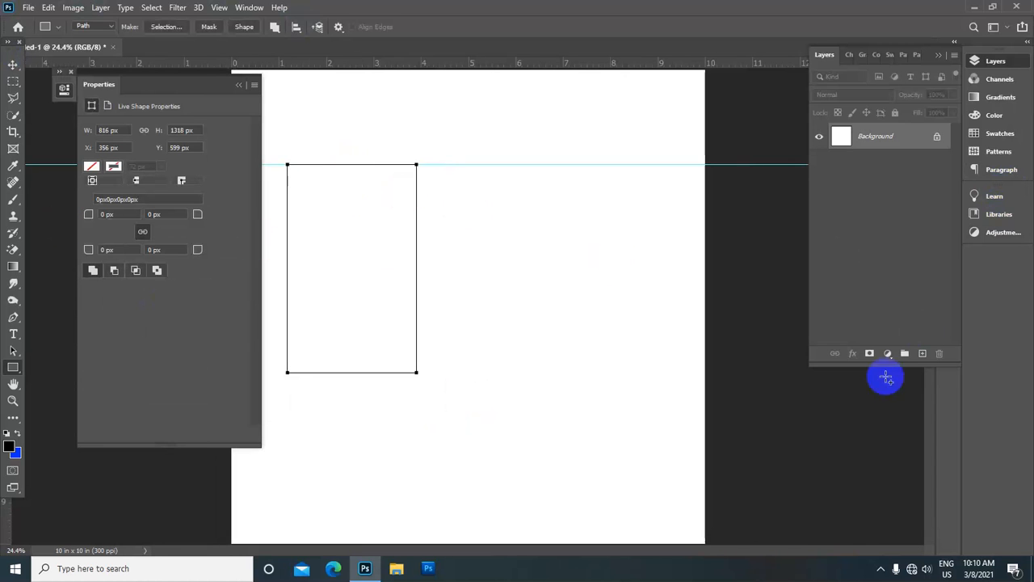
right_click(353, 238)
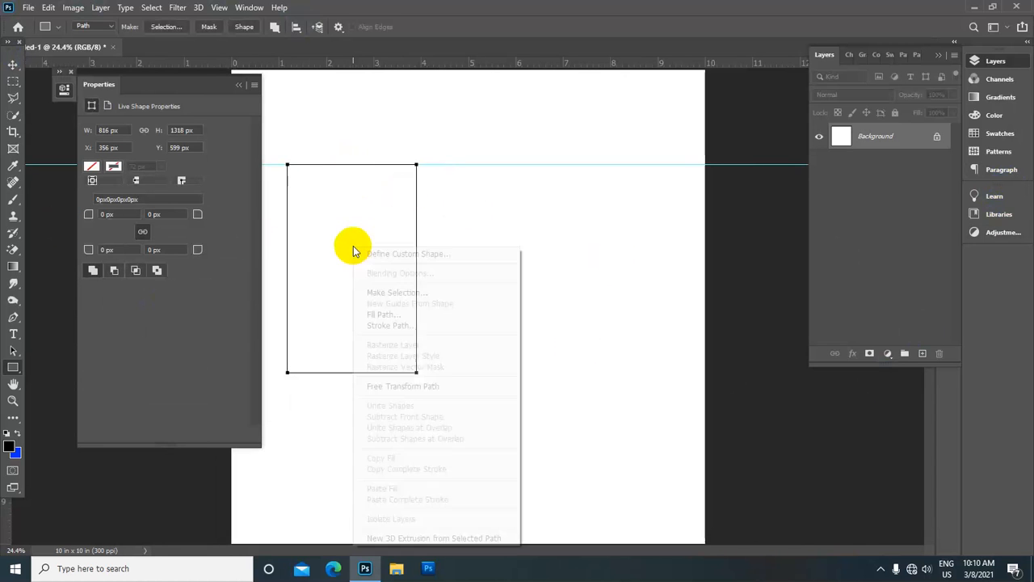
click(400, 292)
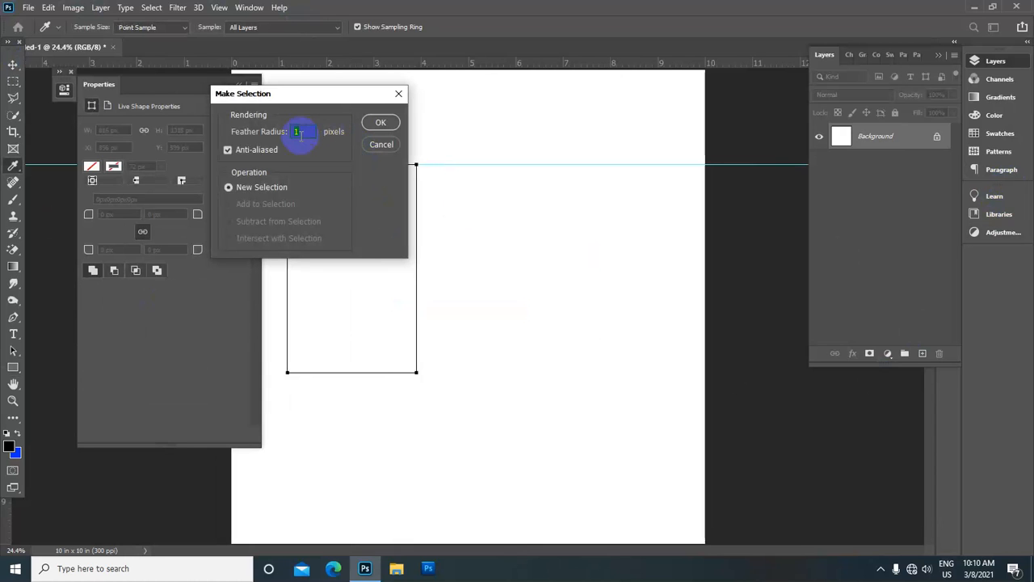
click(382, 125)
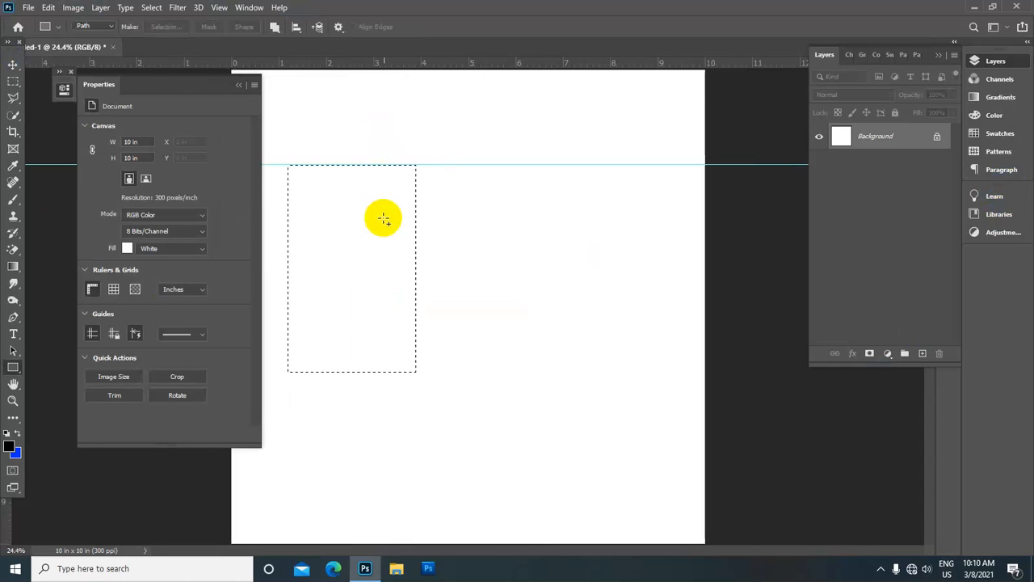
key(ctrl+minus)
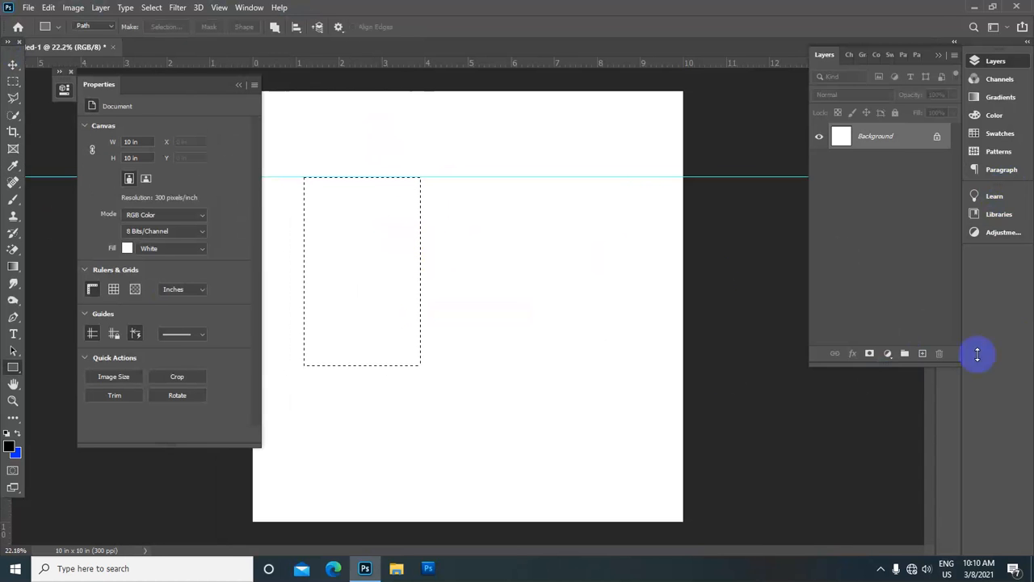
key(ctrl+plus)
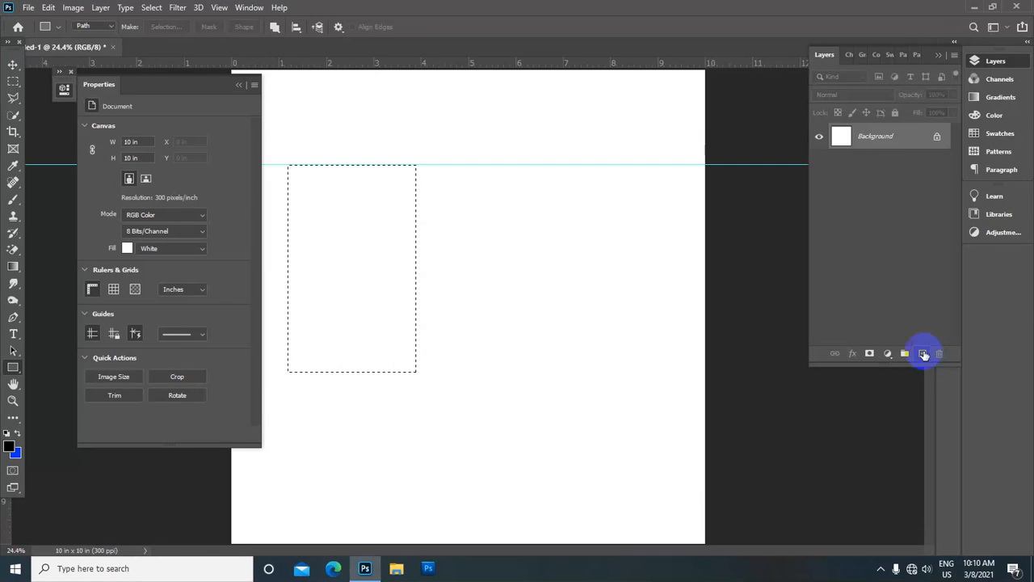
Step: Add a new empty layer above the Background layer
click(921, 353)
key(ctrl+minus)
key(ctrl+plus)
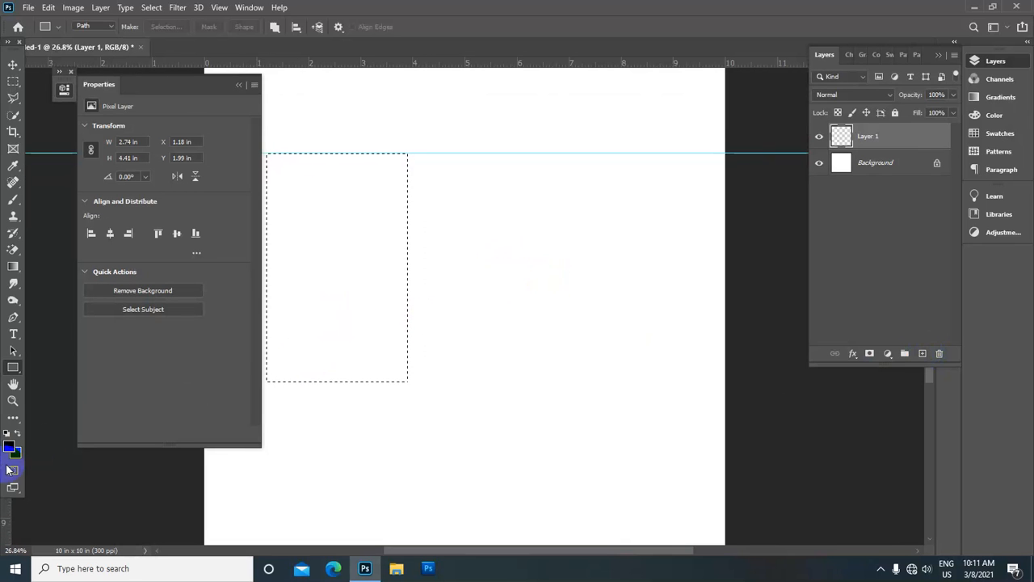
Step: Set the foreground color to bright yellow, #f6ff00
click(10, 449)
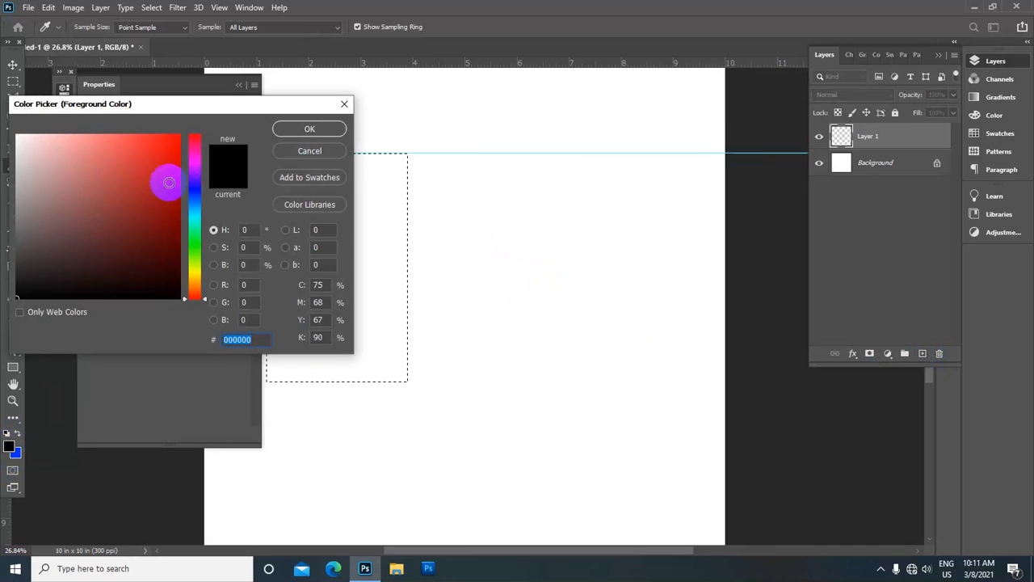
click(187, 273)
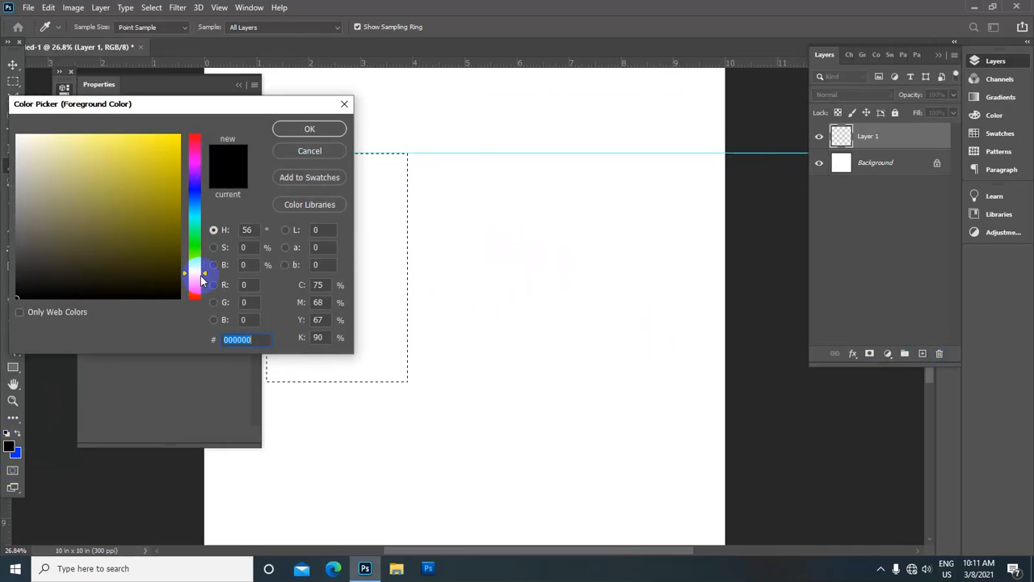
drag(147, 180, 219, 102)
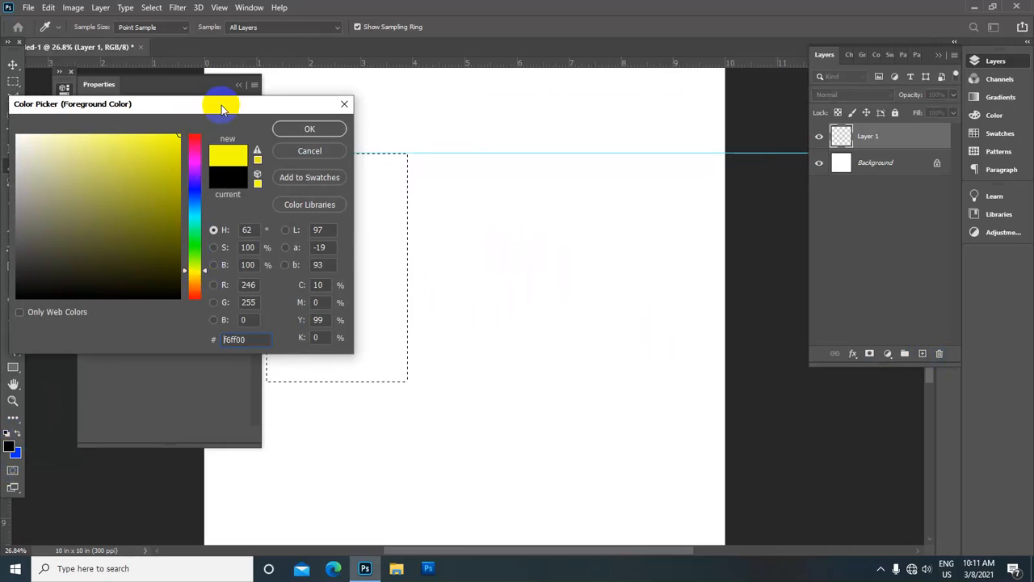
click(335, 128)
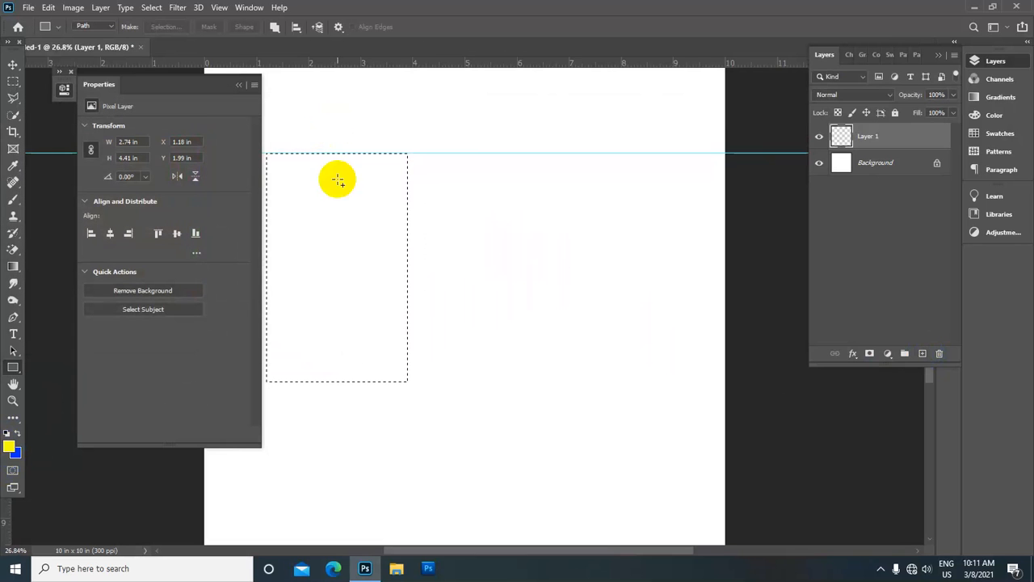
Step: Fill the rectangular selection with the yellow foreground color on the new layer and deselect it
scroll(378, 225, down, 1)
scroll(396, 227, down, 1)
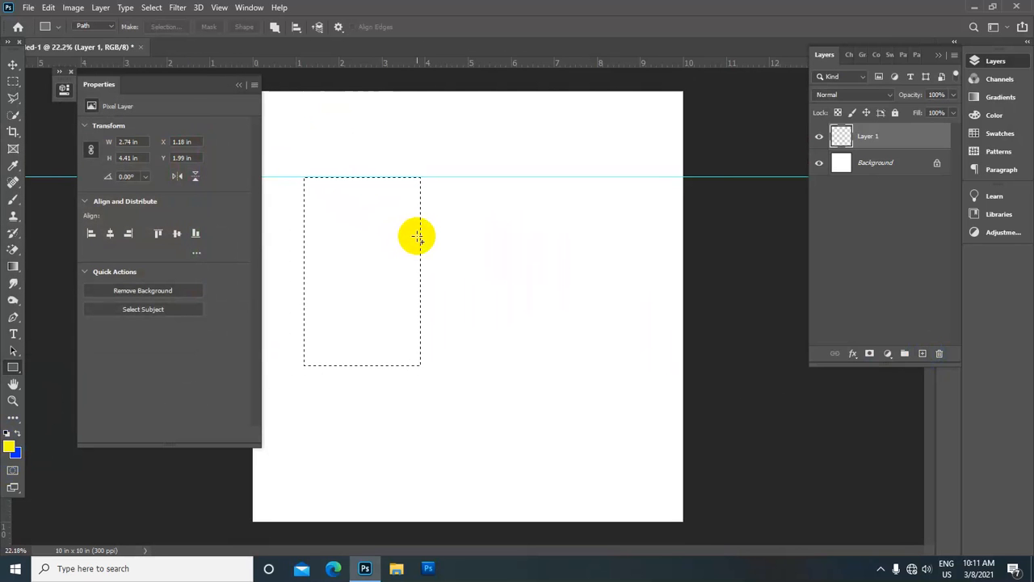
key(alt+BackSpace)
scroll(396, 236, up, 1)
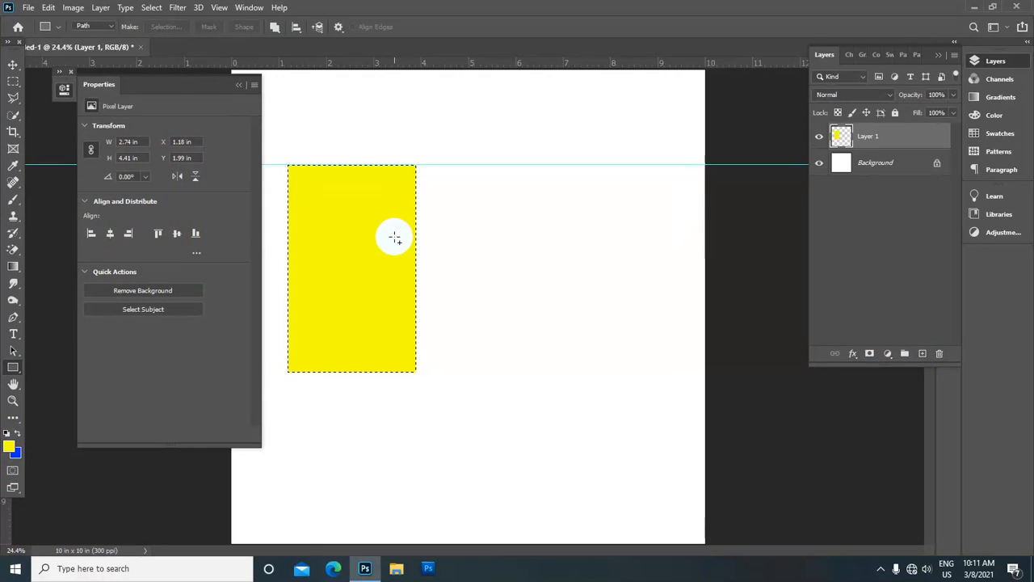
scroll(394, 237, down, 1)
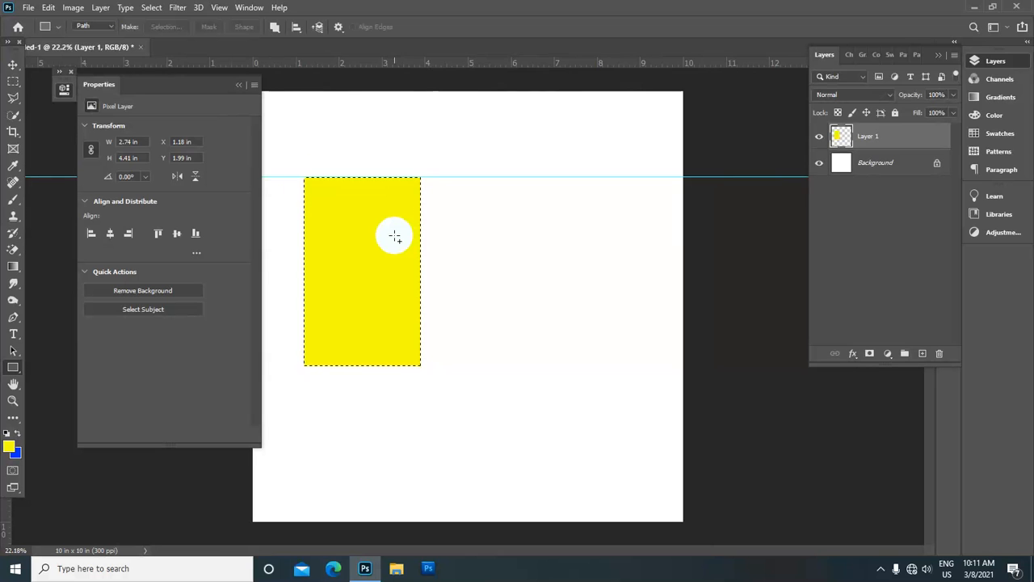
click(153, 8)
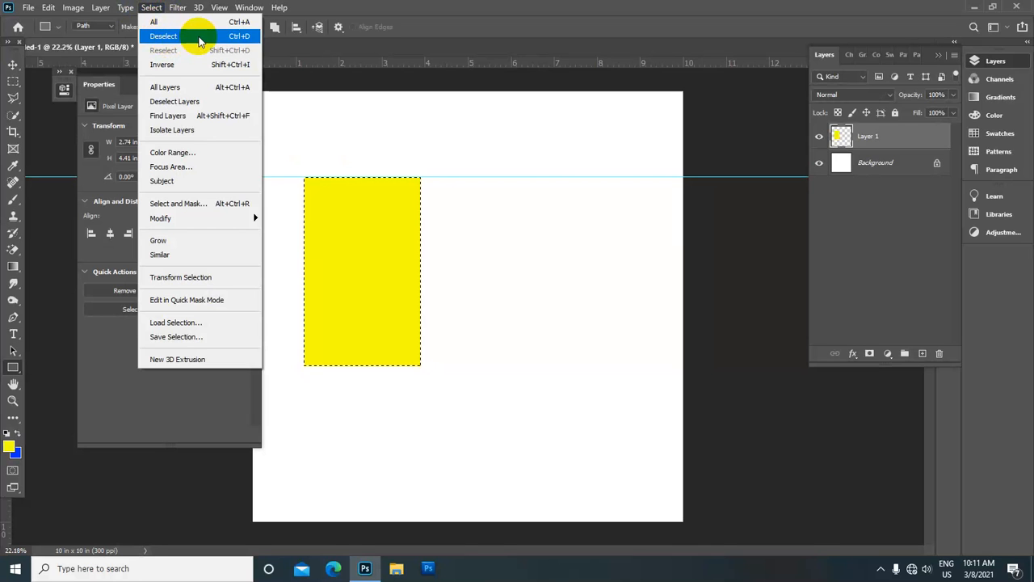
click(200, 38)
Step: Stroke the yellow rectangle on its layer with a 3 px black outline, #000000, located outside at 100% opacity
click(29, 10)
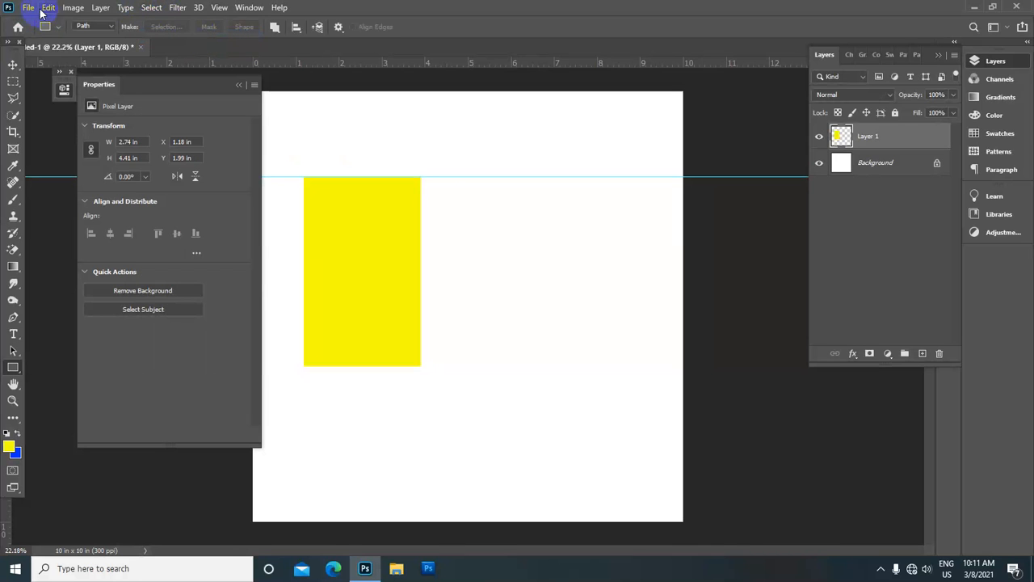
click(48, 8)
click(89, 255)
click(130, 84)
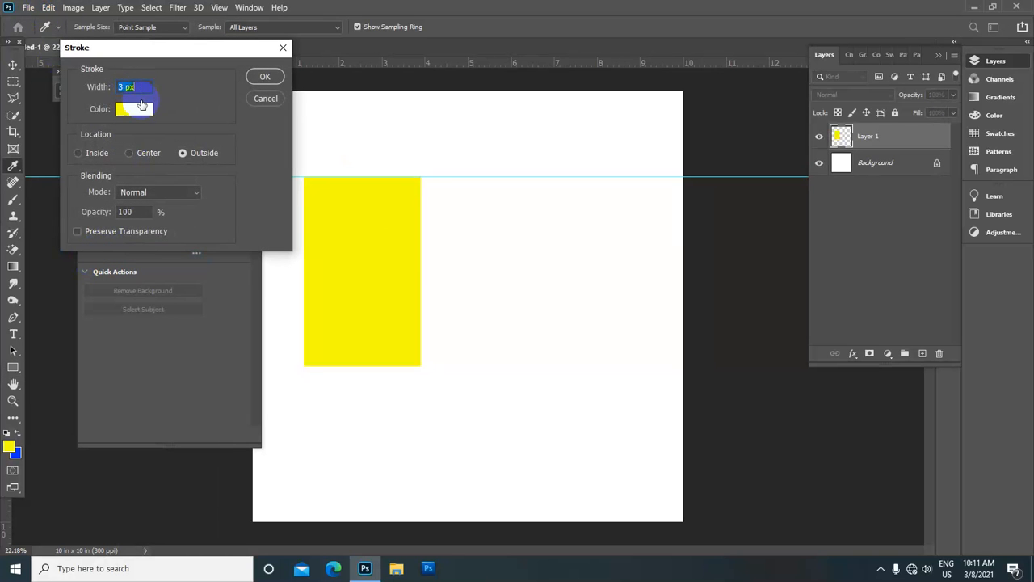
click(138, 114)
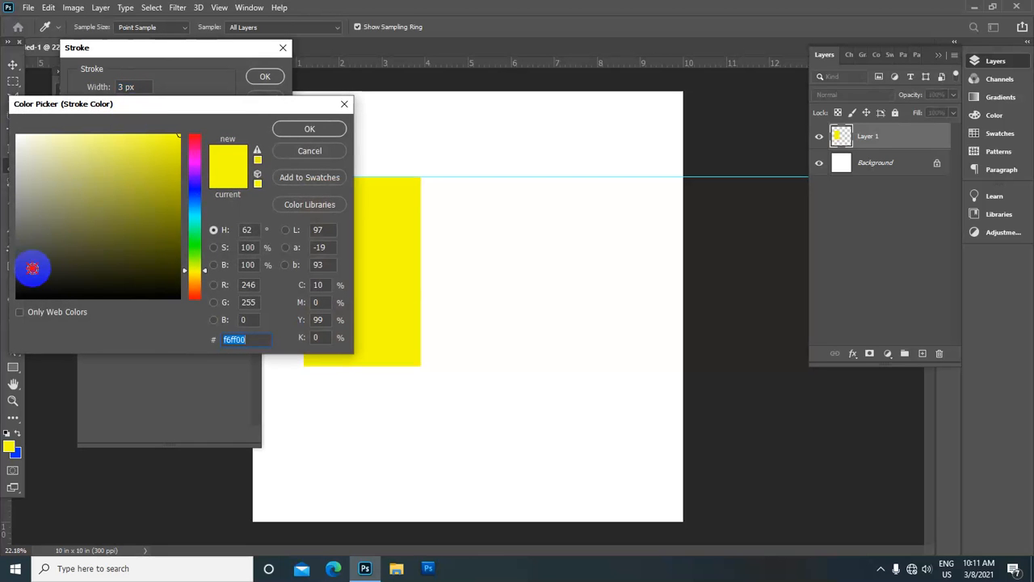
drag(32, 263, 16, 299)
click(308, 127)
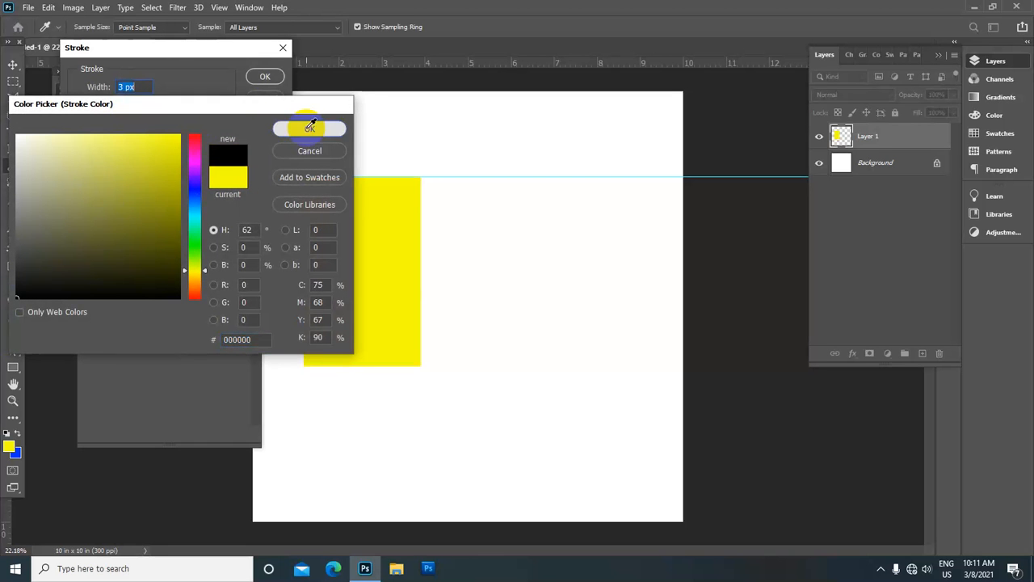
click(265, 78)
key(u)
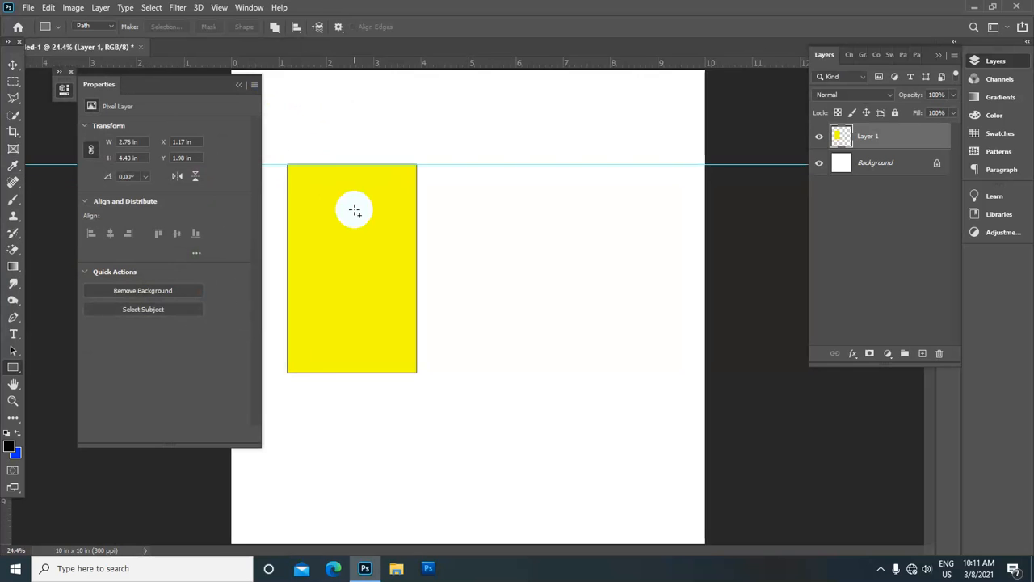
Step: Draw a rectangular path about 817 × 1046 px over the upper part of the yellow rectangle, matching its full width
scroll(365, 210, down, 1)
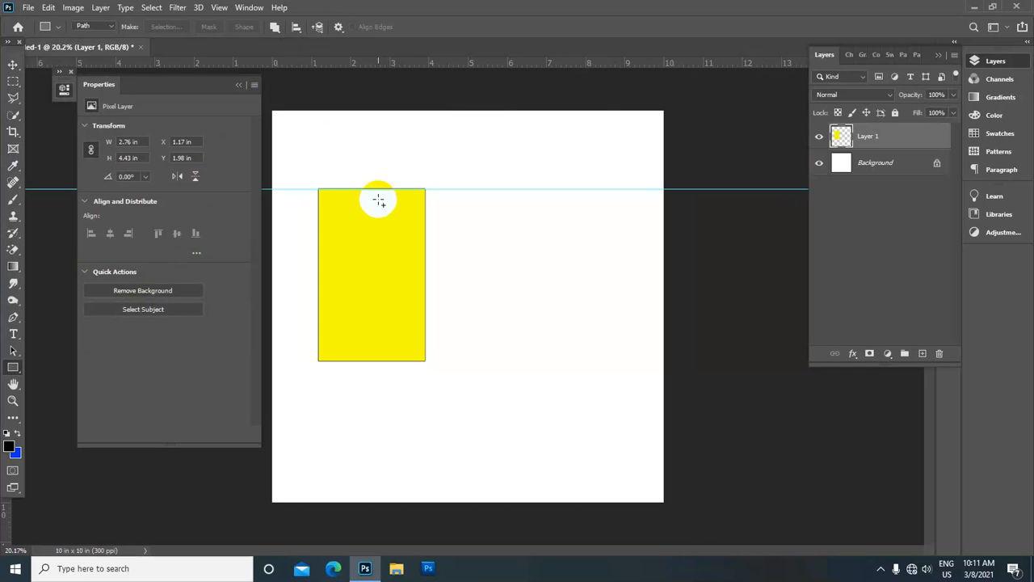
right_click(13, 370)
click(76, 365)
scroll(315, 215, up, 2)
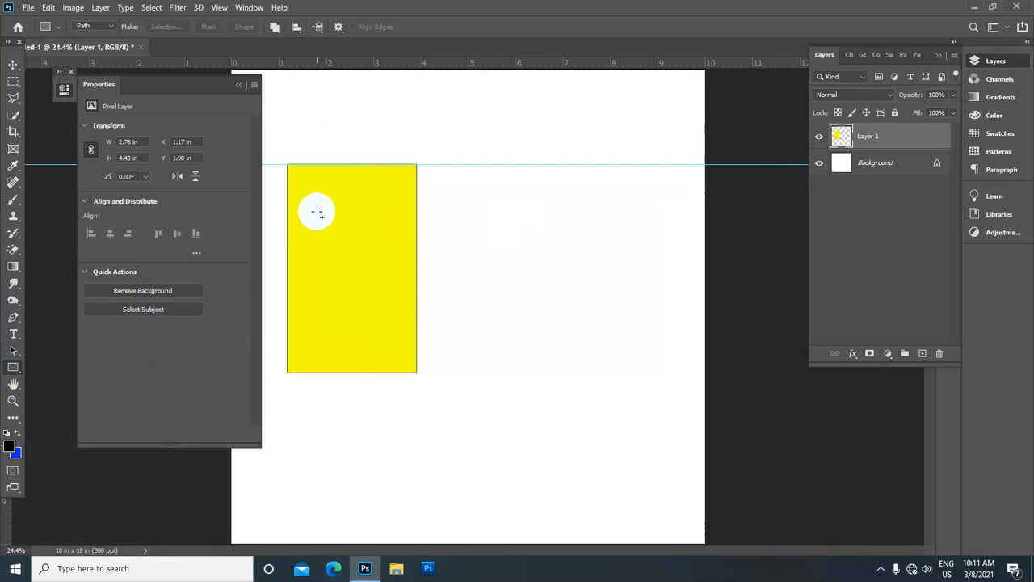
scroll(316, 215, up, 1)
drag(318, 175, 483, 210)
scroll(482, 210, up, 2)
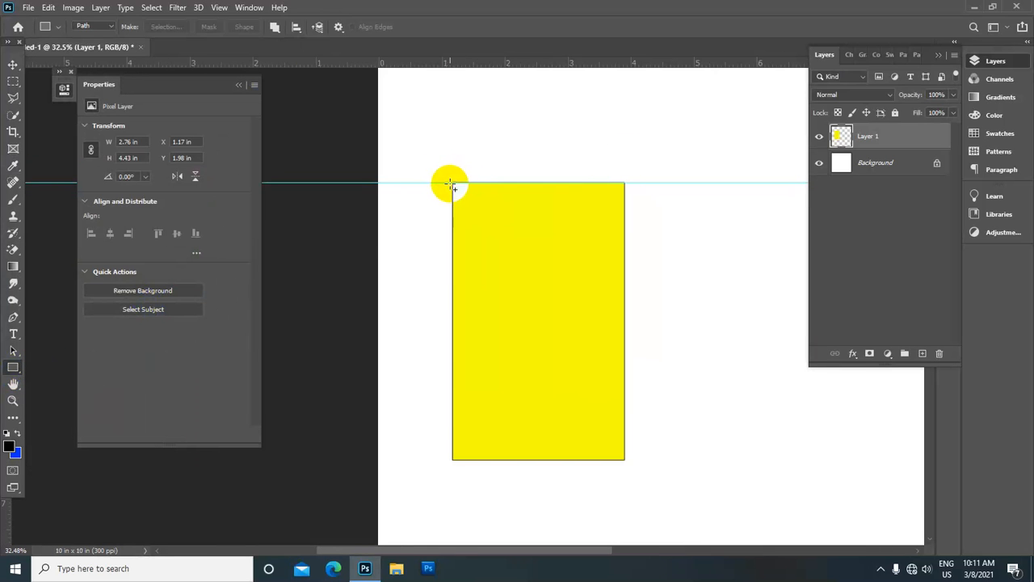
scroll(450, 186, up, 2)
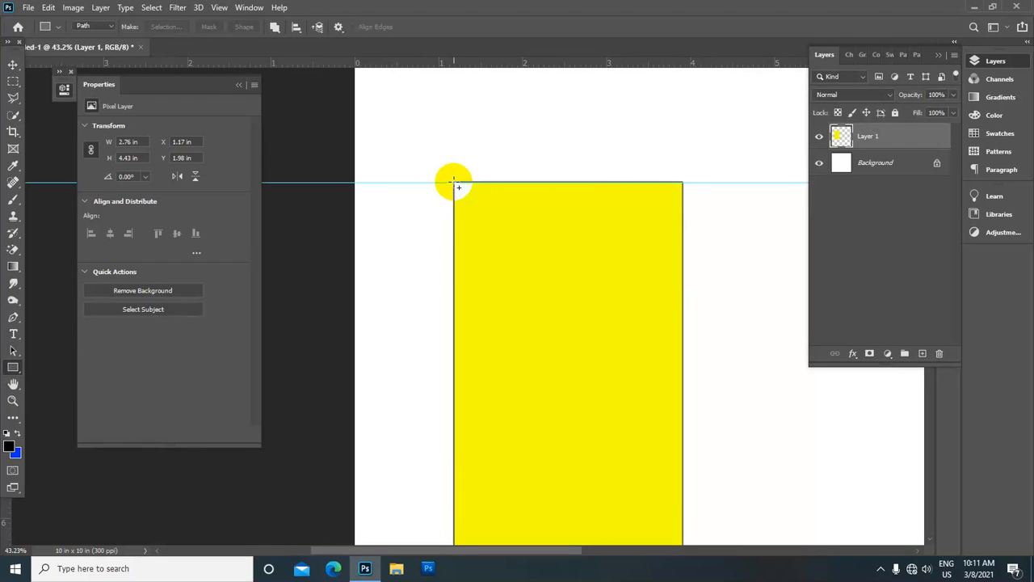
drag(453, 188, 681, 474)
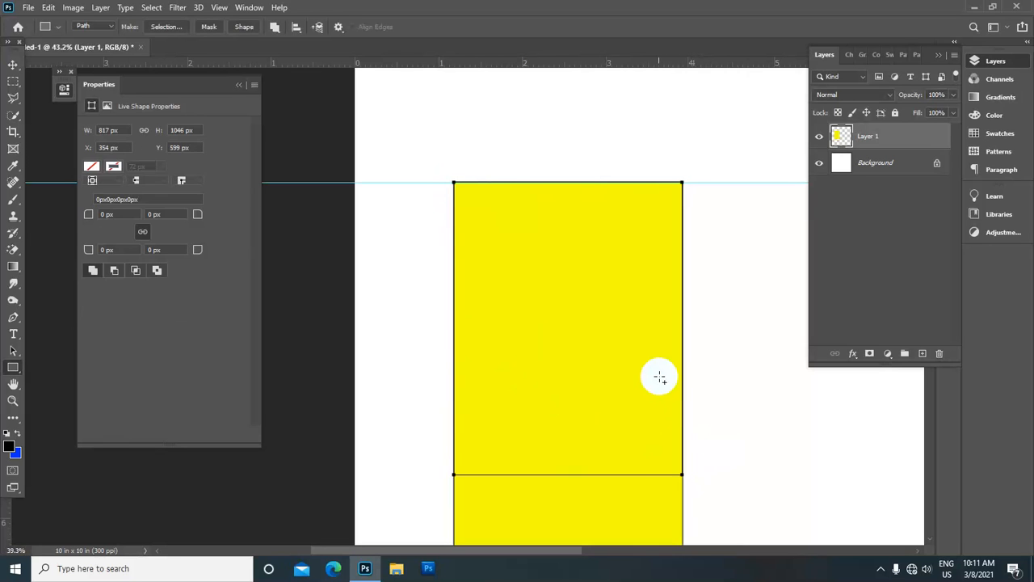
Step: Convert the new rectangular path into a new anti-aliased selection with a 1-pixel feather radius
scroll(614, 296, down, 3)
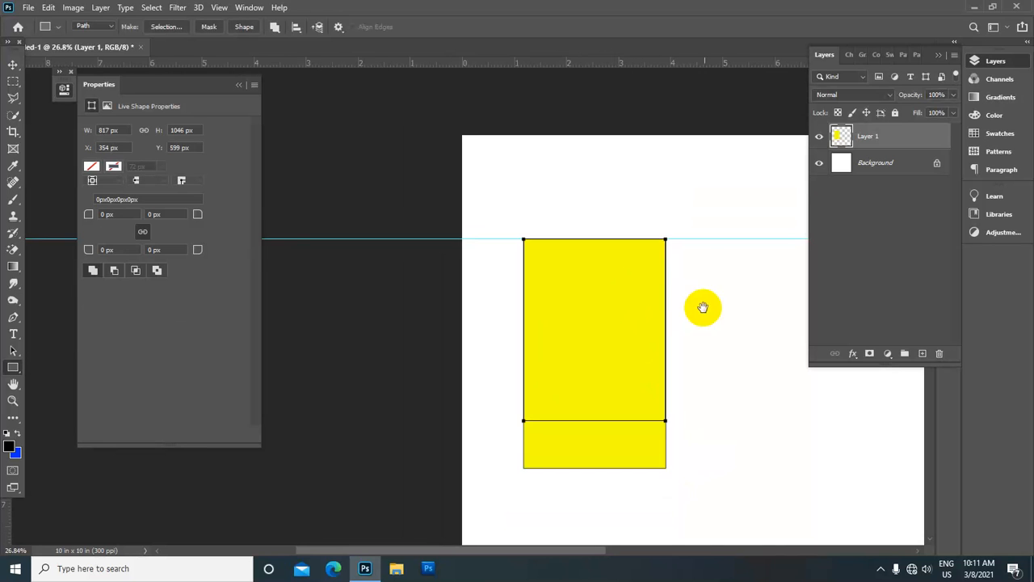
scroll(681, 258, right, 3)
scroll(610, 285, down, 1)
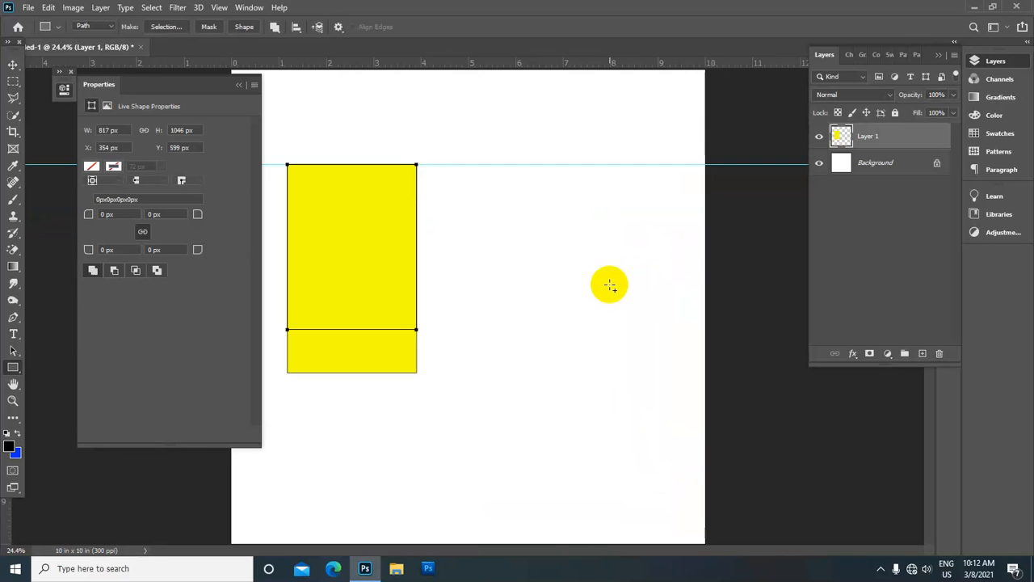
click(580, 233)
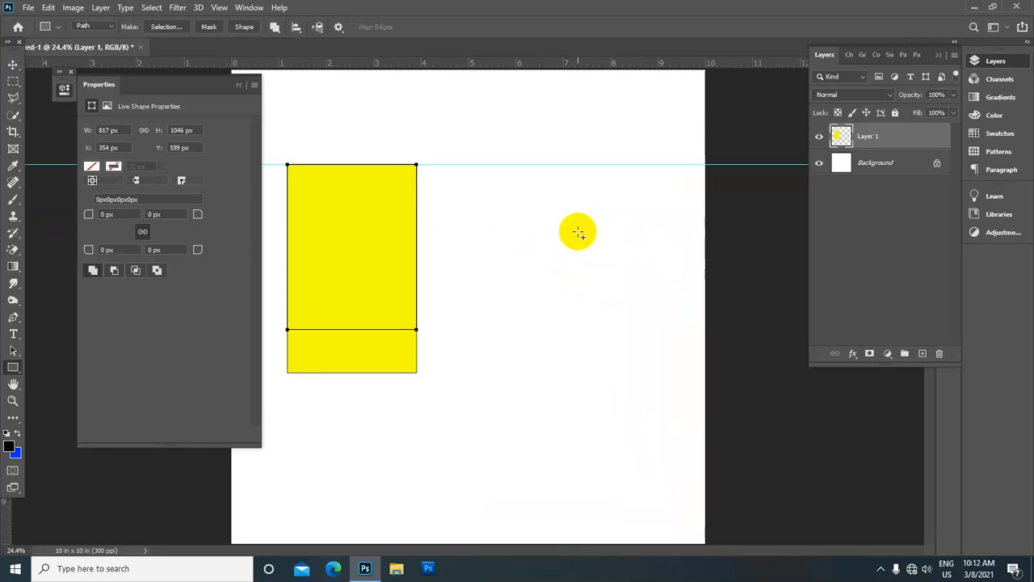
scroll(578, 233, down, 2)
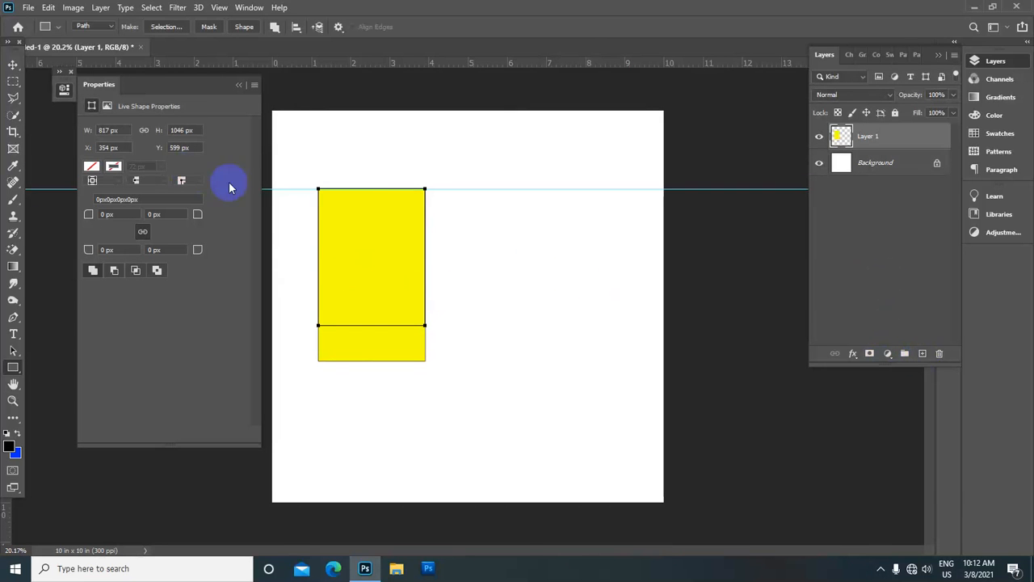
right_click(362, 247)
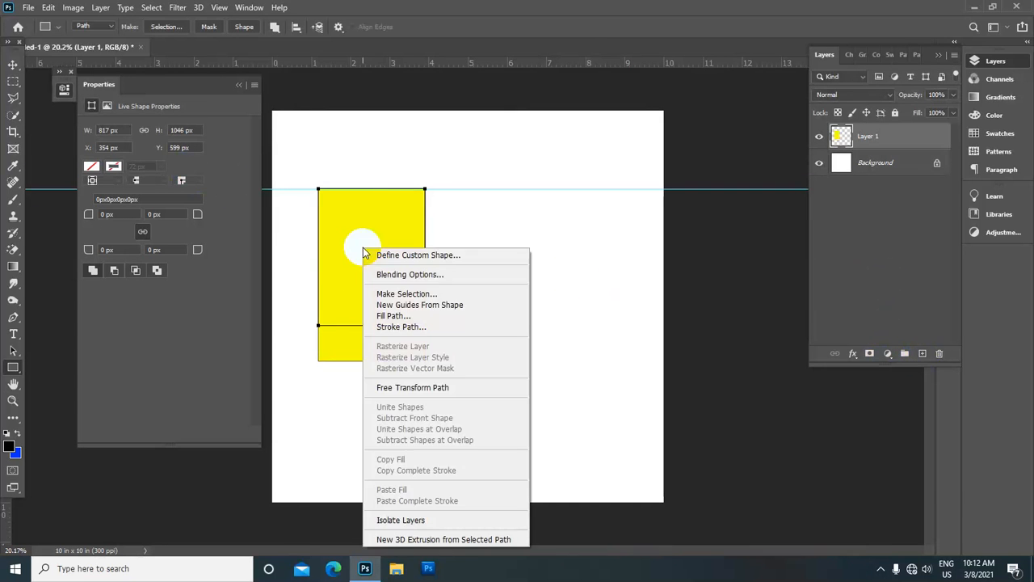
click(409, 293)
click(312, 131)
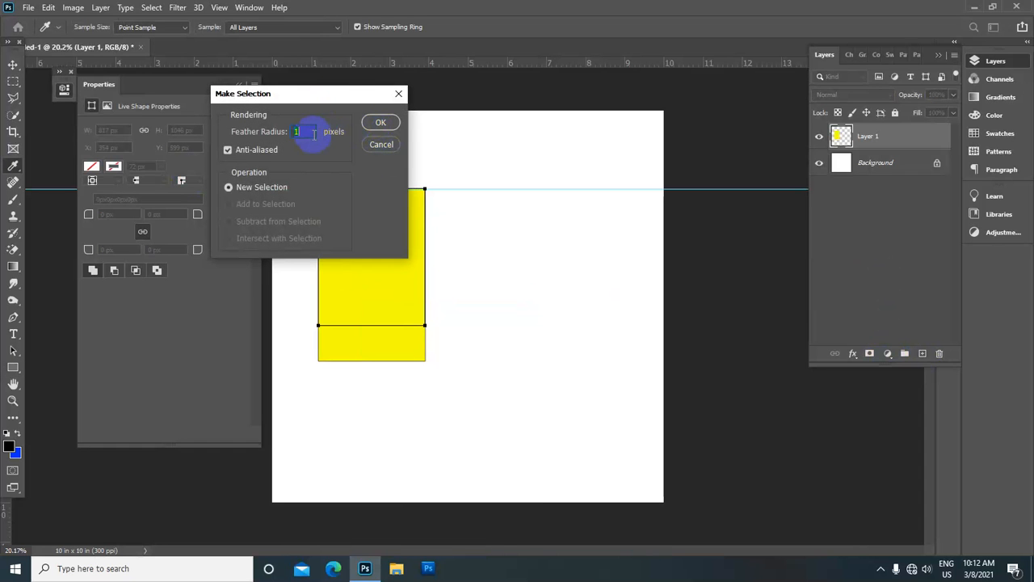
click(380, 122)
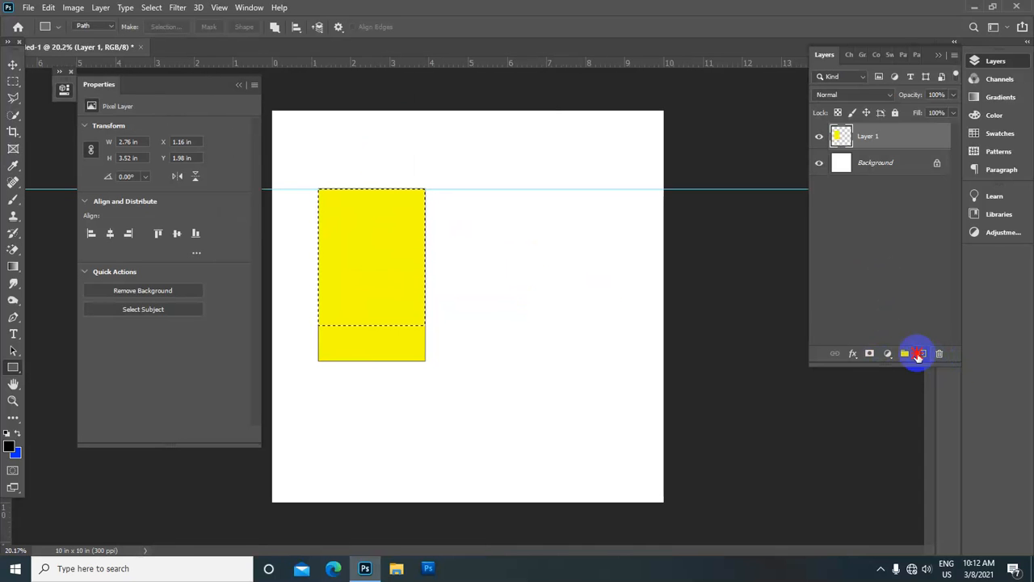
Step: Add an empty layer above the yellow rectangle's layer and set the foreground color to green, #13d213
click(921, 354)
click(17, 435)
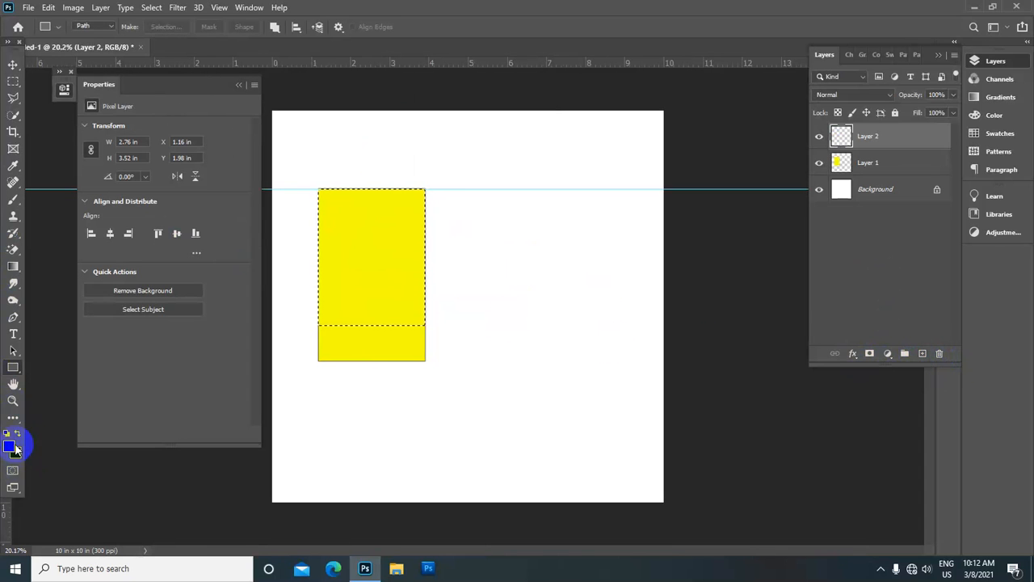
click(10, 446)
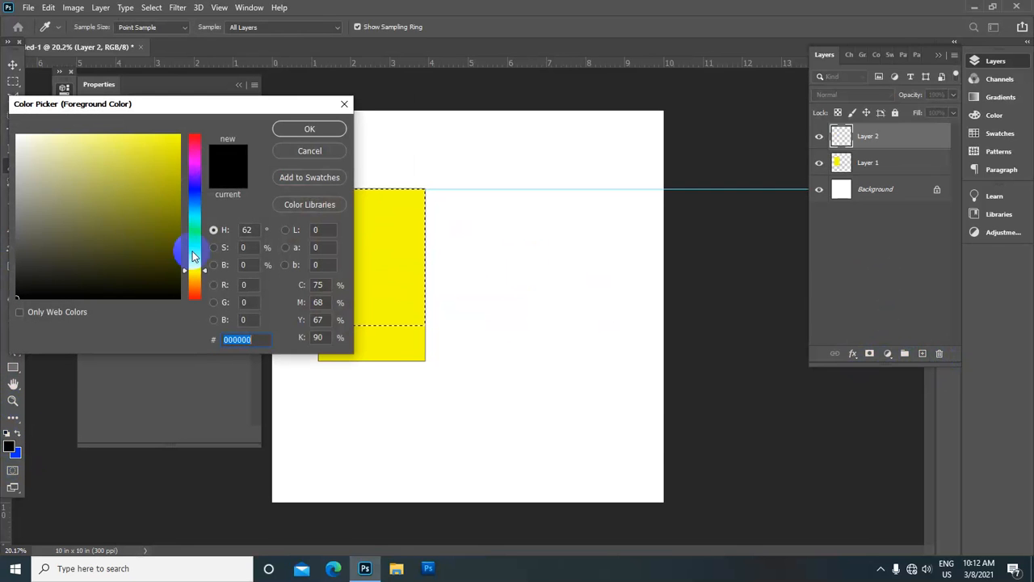
click(201, 253)
drag(201, 253, 195, 245)
mouse_move(151, 203)
mouse_down()
mouse_move(166, 153)
mouse_move(154, 170)
mouse_move(164, 166)
mouse_up()
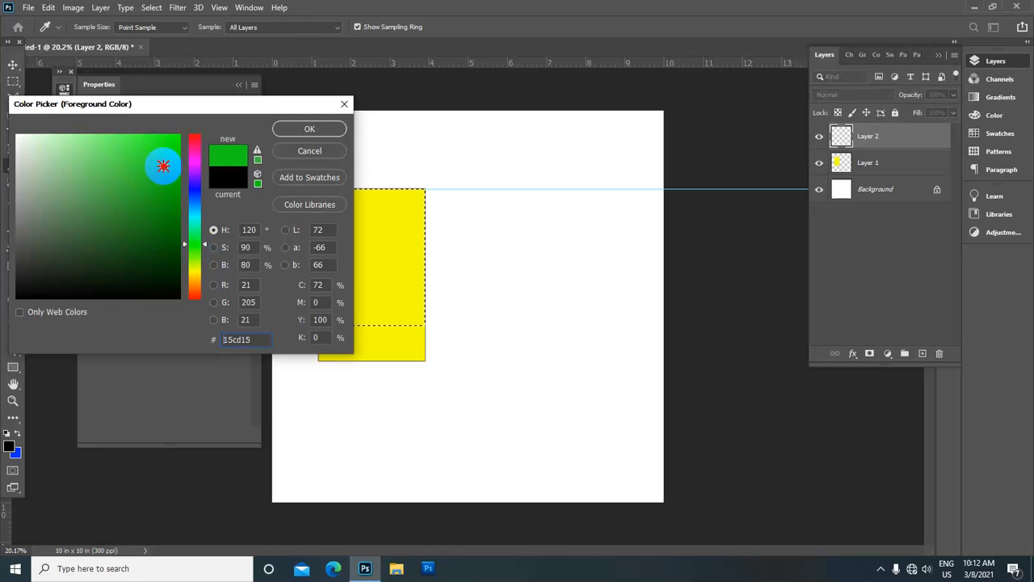
click(327, 130)
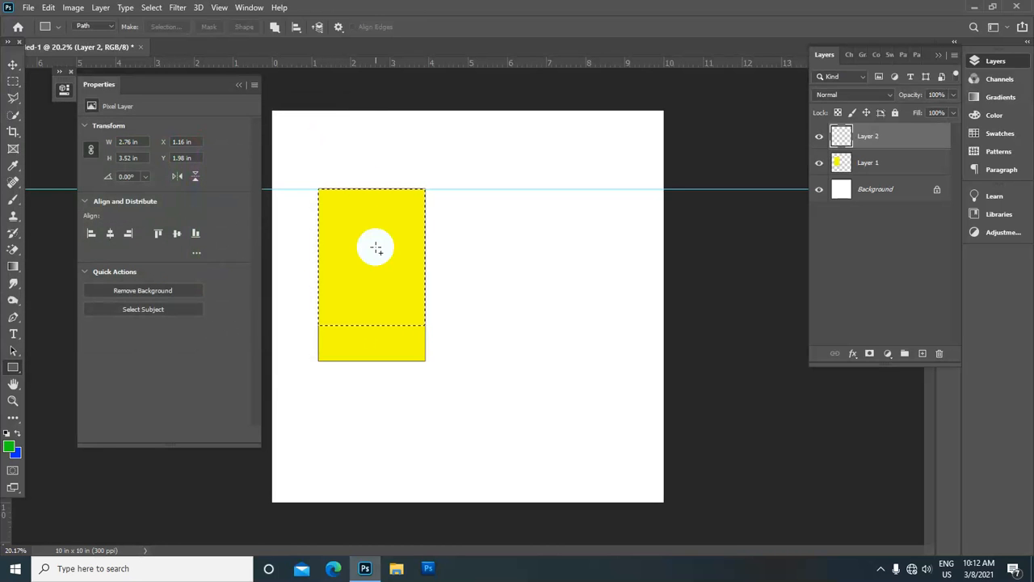
Step: Fill the rectangular selection with the green foreground color on the new layer and deselect it
key(alt+BackSpace)
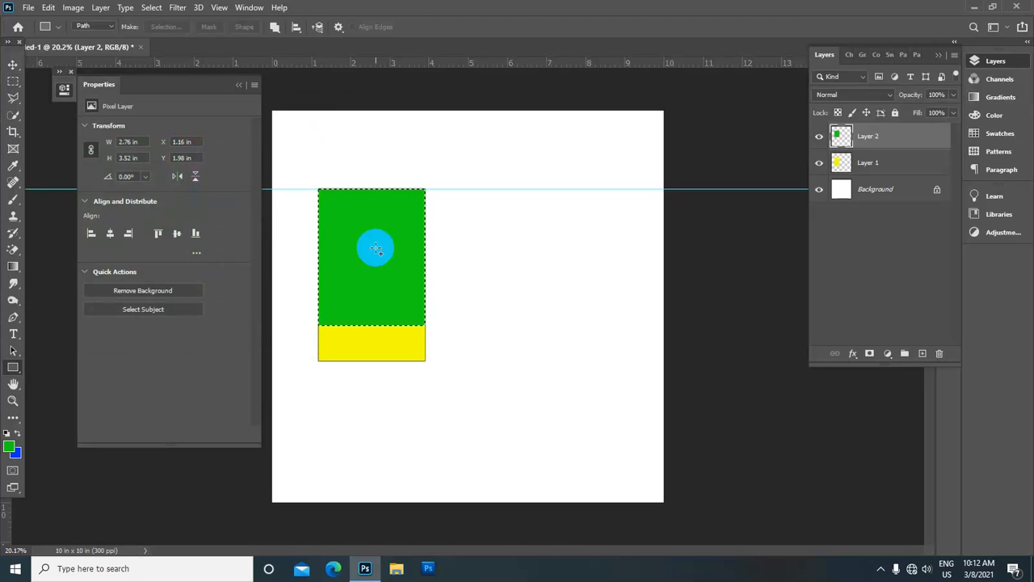
scroll(376, 246, down, 1)
scroll(376, 247, up, 2)
scroll(376, 245, down, 1)
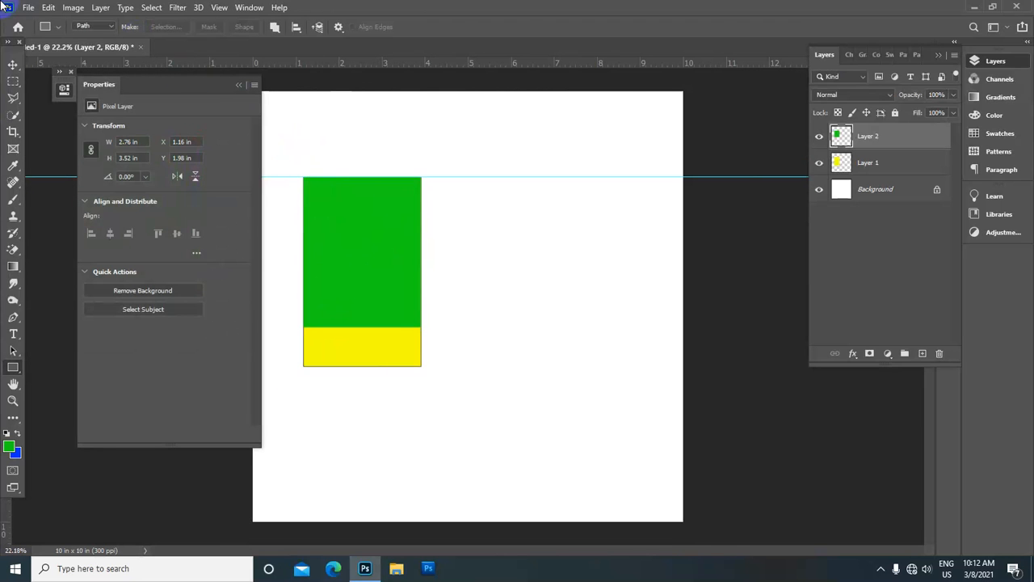
Step: Stroke the green rectangle with a 3 px black outline, #000000, located outside at 100% opacity
click(49, 9)
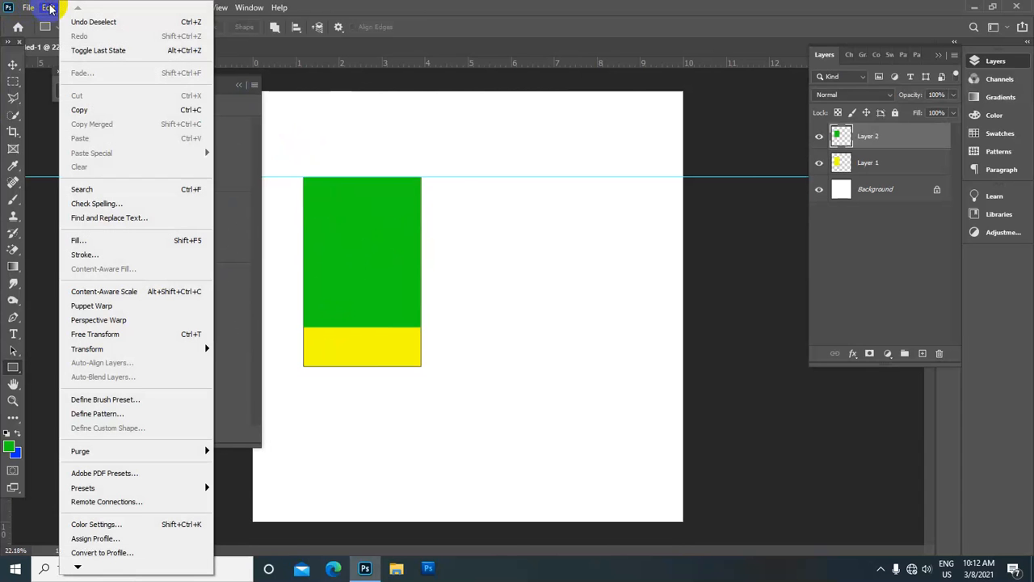
click(115, 256)
click(126, 113)
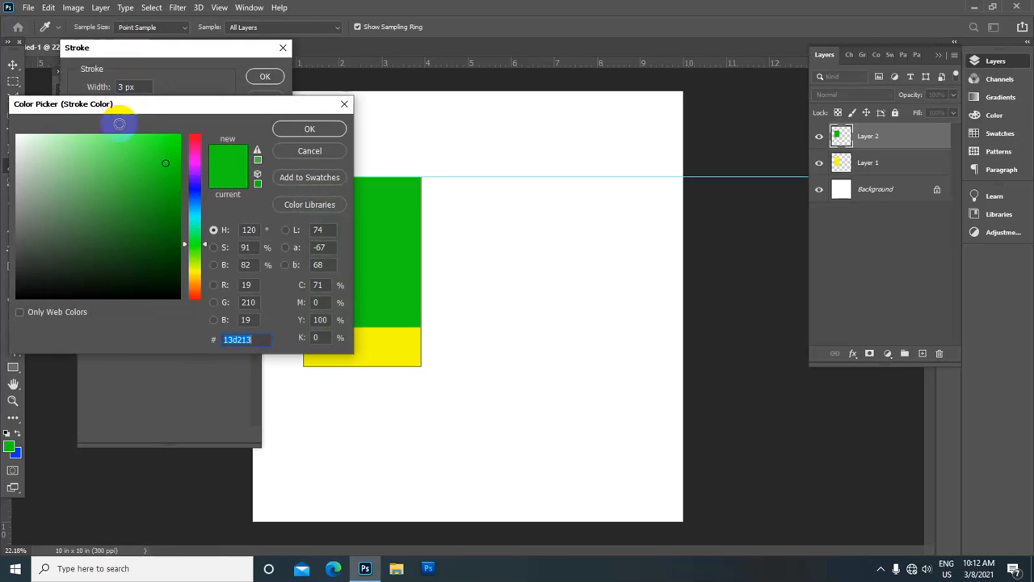
drag(51, 254, 16, 298)
click(307, 129)
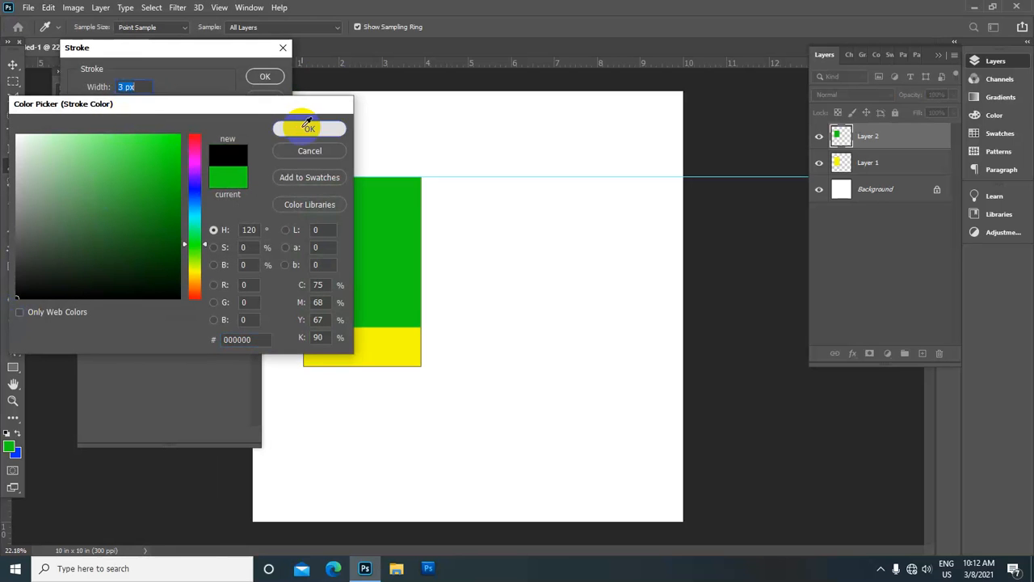
click(265, 76)
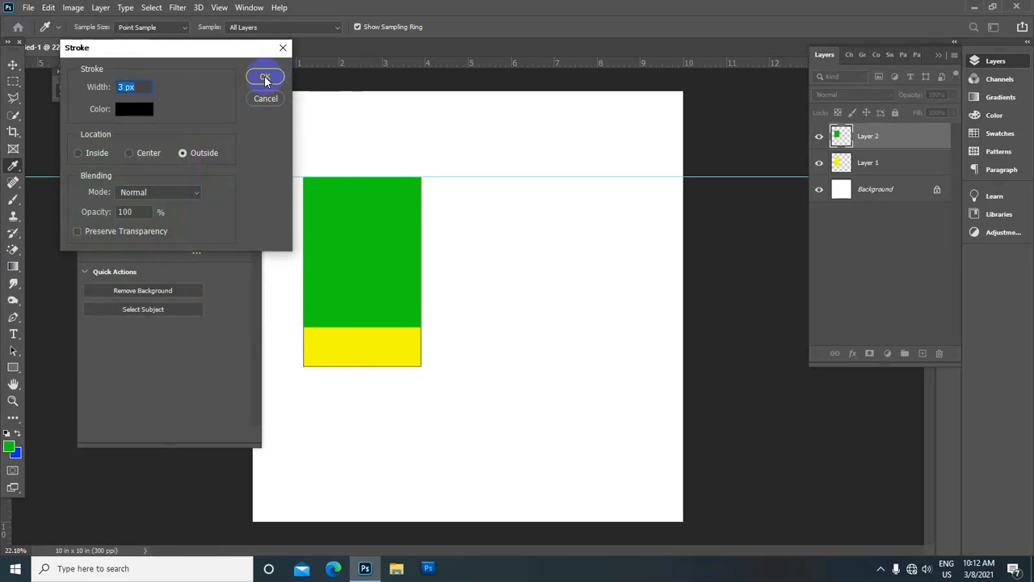
key(u)
Step: Place a vertical guide at about 2.5 in and a horizontal guide so that they cross at the green rectangle's center
scroll(361, 205, up, 2)
scroll(376, 205, down, 2)
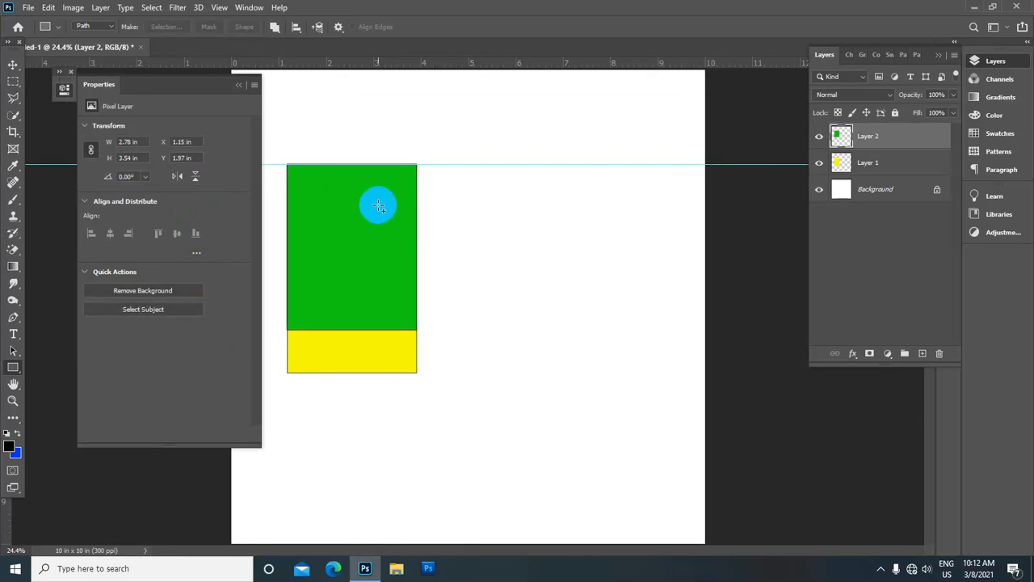
drag(325, 194, 483, 206)
scroll(479, 226, up, 1)
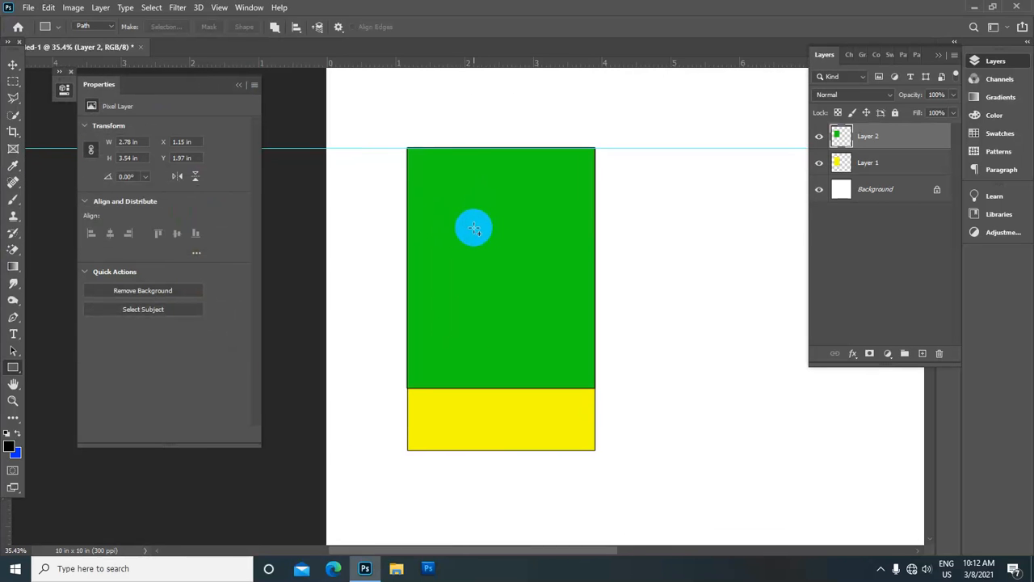
scroll(344, 200, down, 2)
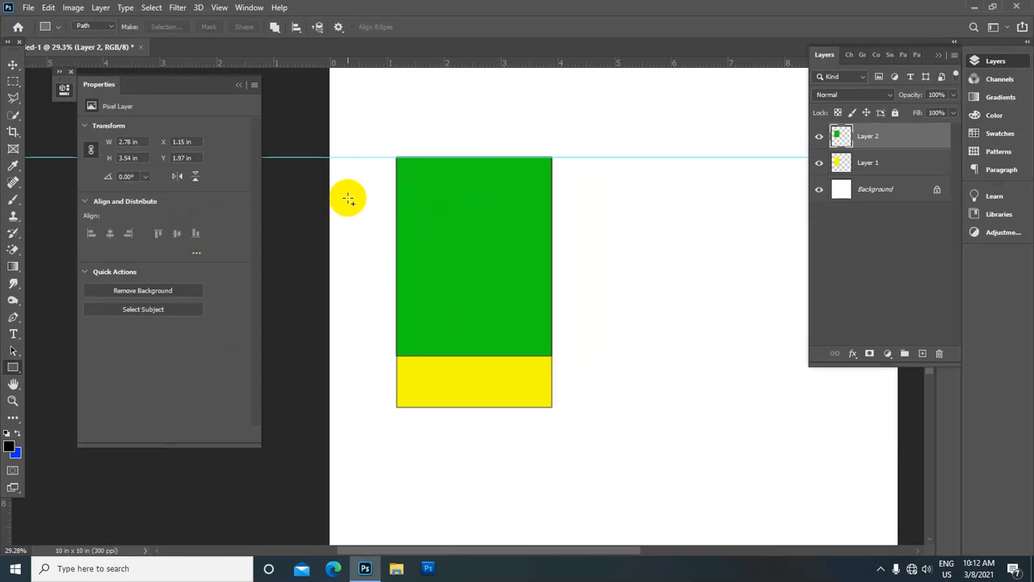
scroll(347, 199, down, 1)
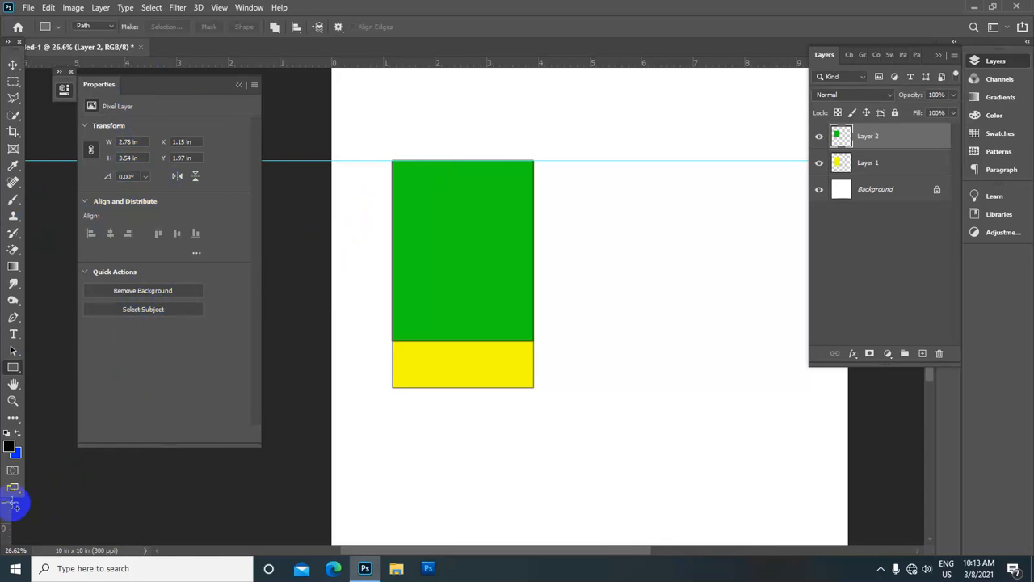
drag(24, 517, 460, 455)
scroll(479, 279, up, 2)
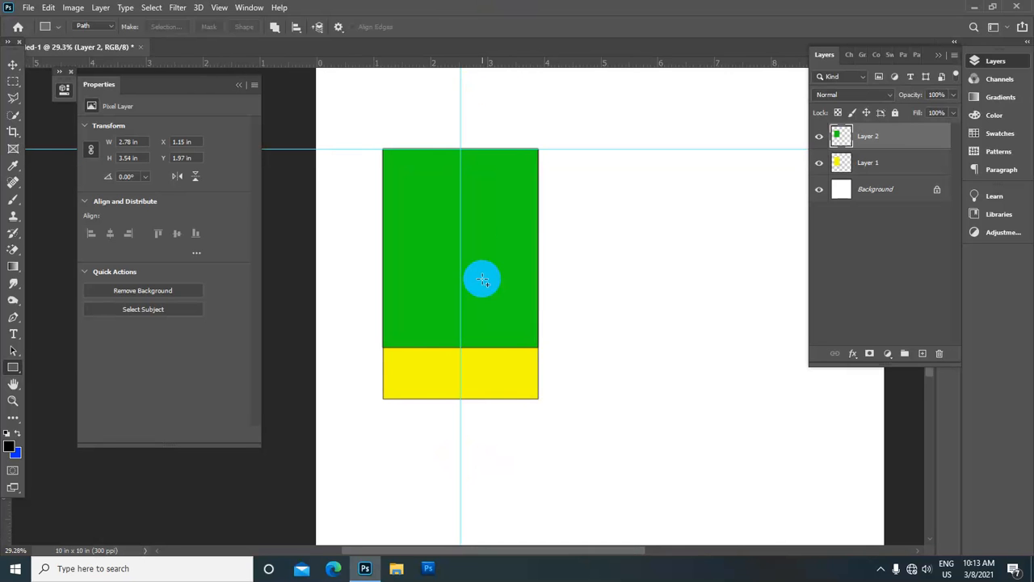
drag(462, 63, 470, 246)
scroll(463, 226, down, 2)
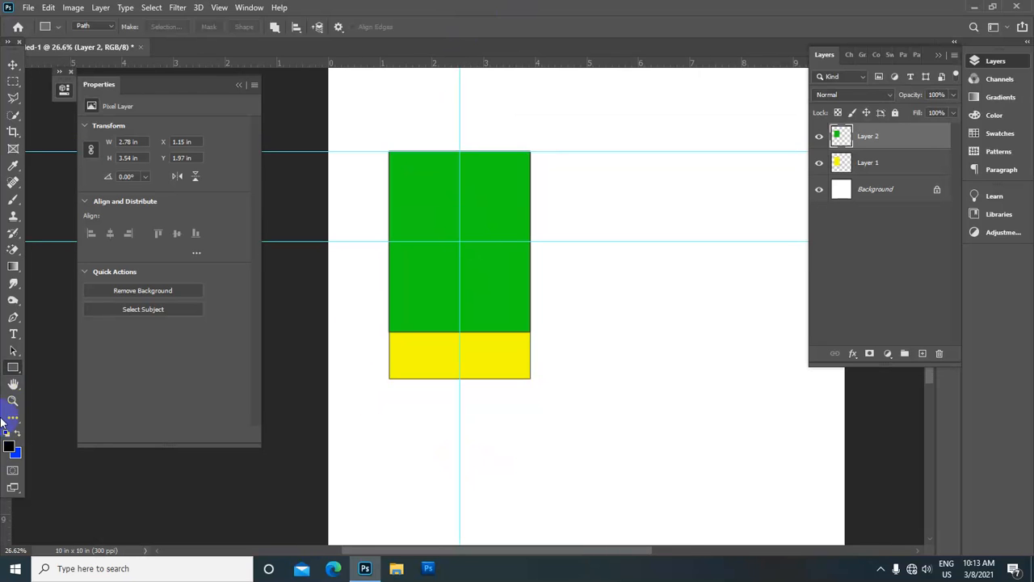
Step: Draw a circular ellipse path about 604 × 604 px centered on the guide crossing inside the green rectangle
right_click(13, 367)
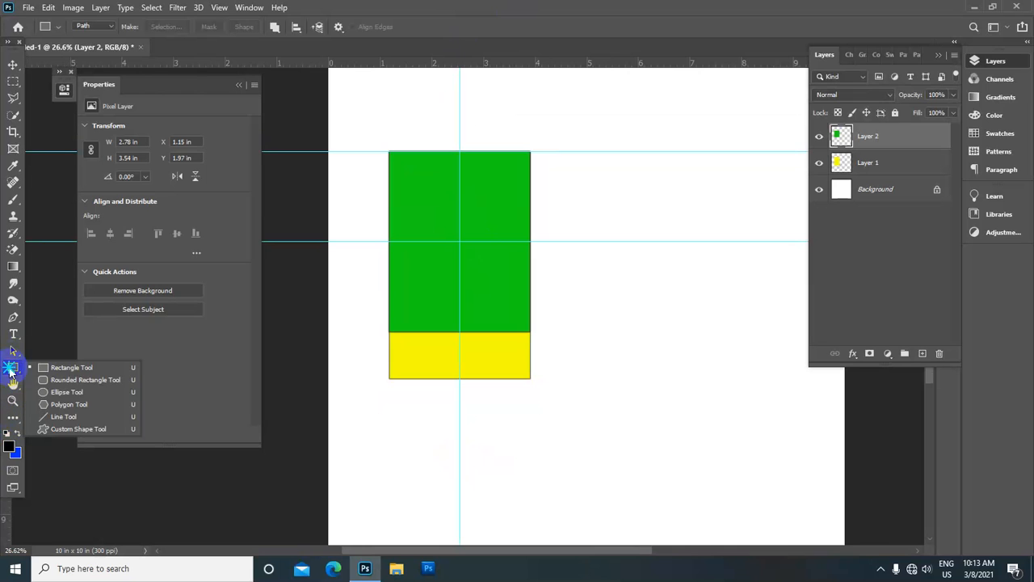
click(67, 392)
scroll(440, 190, up, 2)
scroll(452, 255, up, 2)
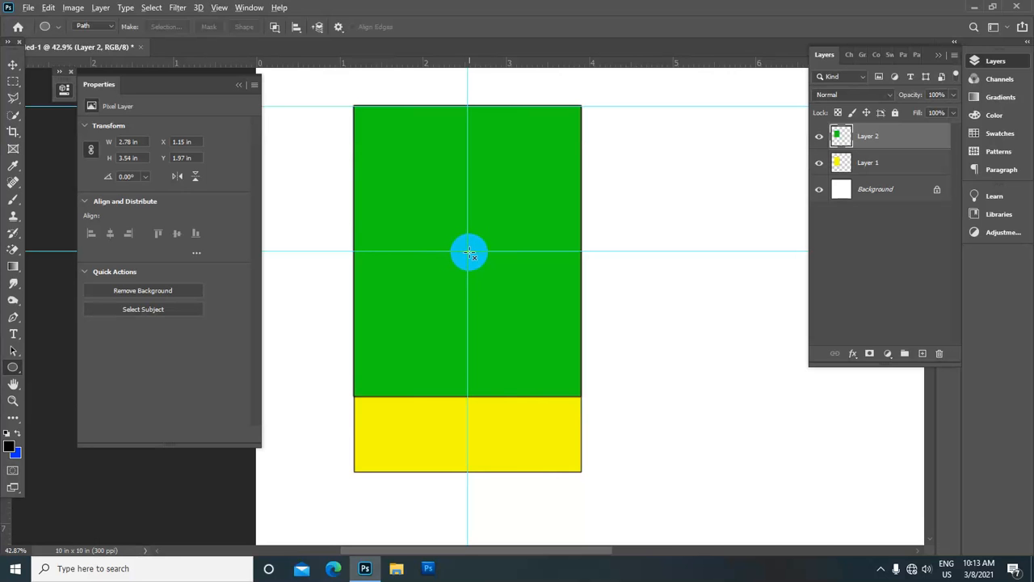
drag(467, 251, 550, 407)
scroll(554, 286, down, 2)
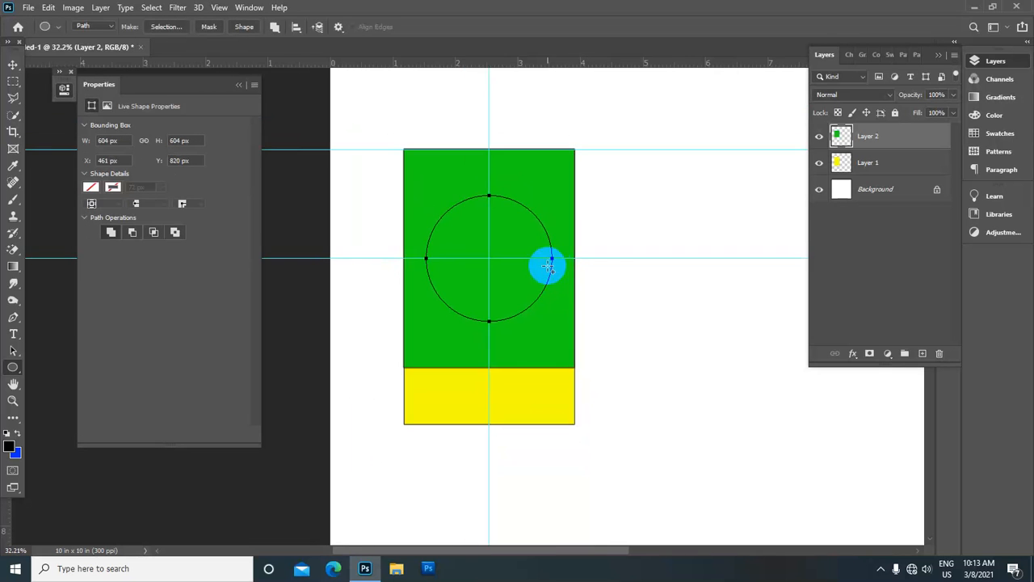
scroll(549, 269, down, 2)
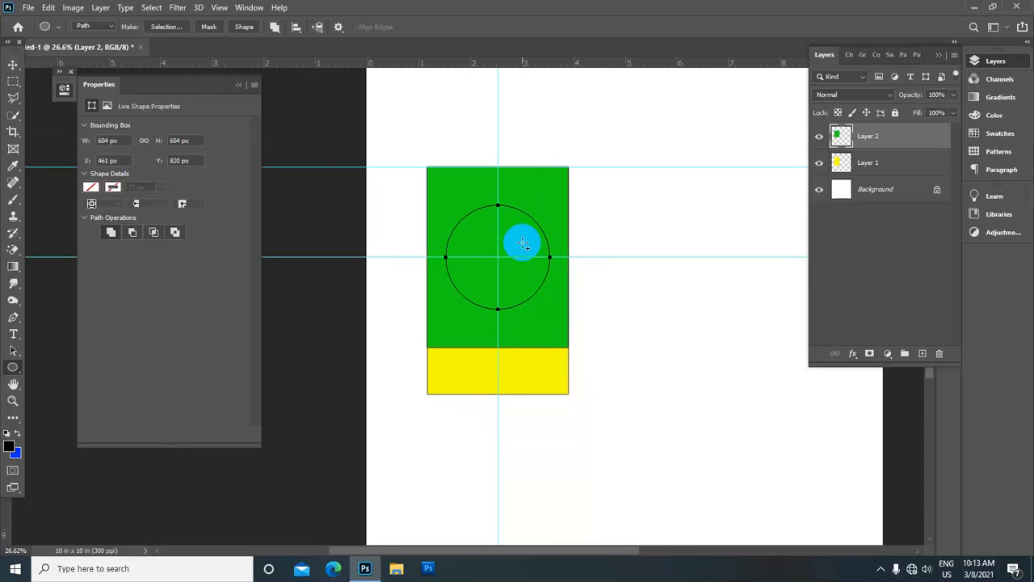
Step: Convert the circle path into a selection and add an empty layer above the green rectangle's layer
key(ctrl+Return)
scroll(534, 254, down, 1)
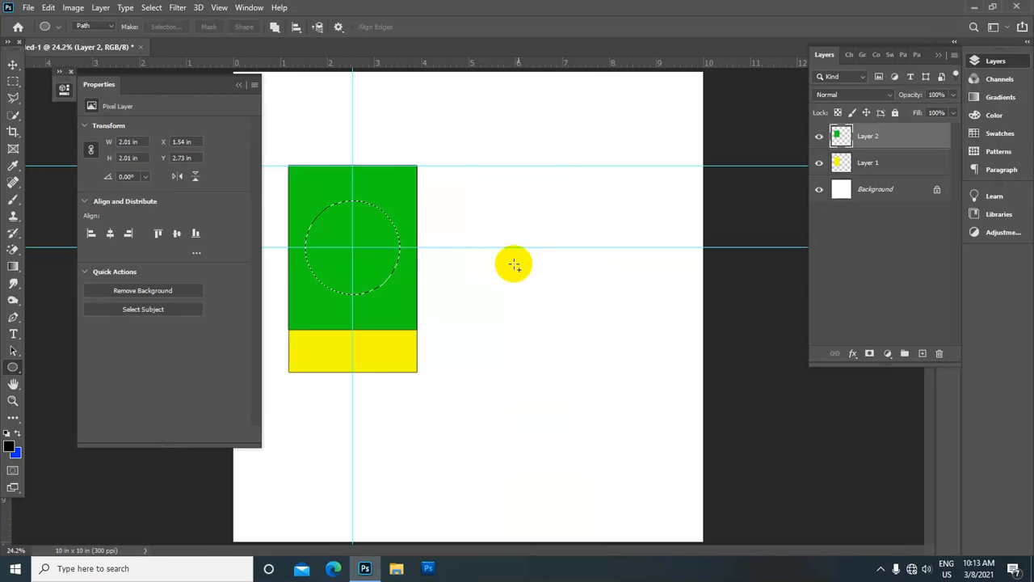
click(922, 353)
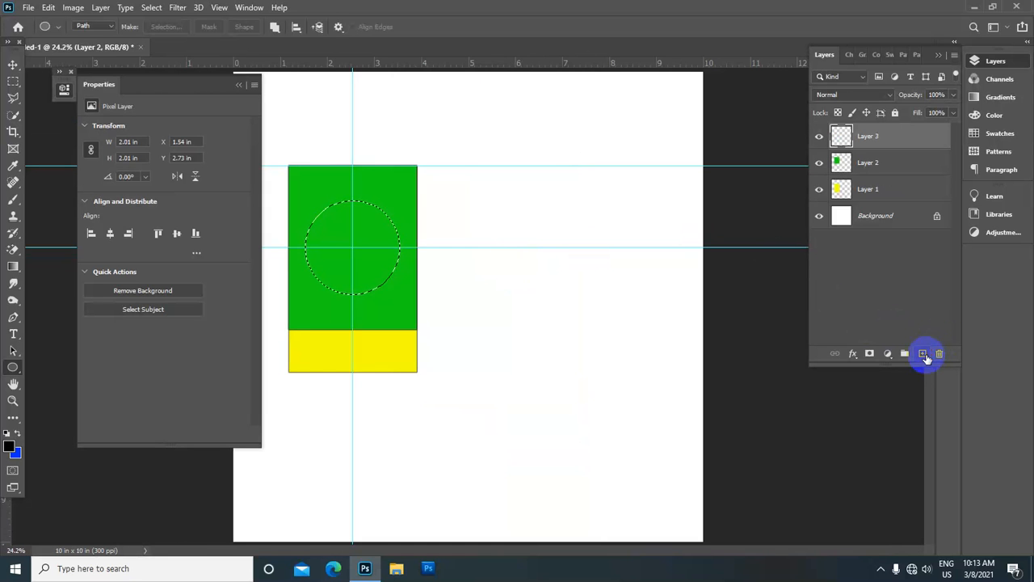
click(367, 233)
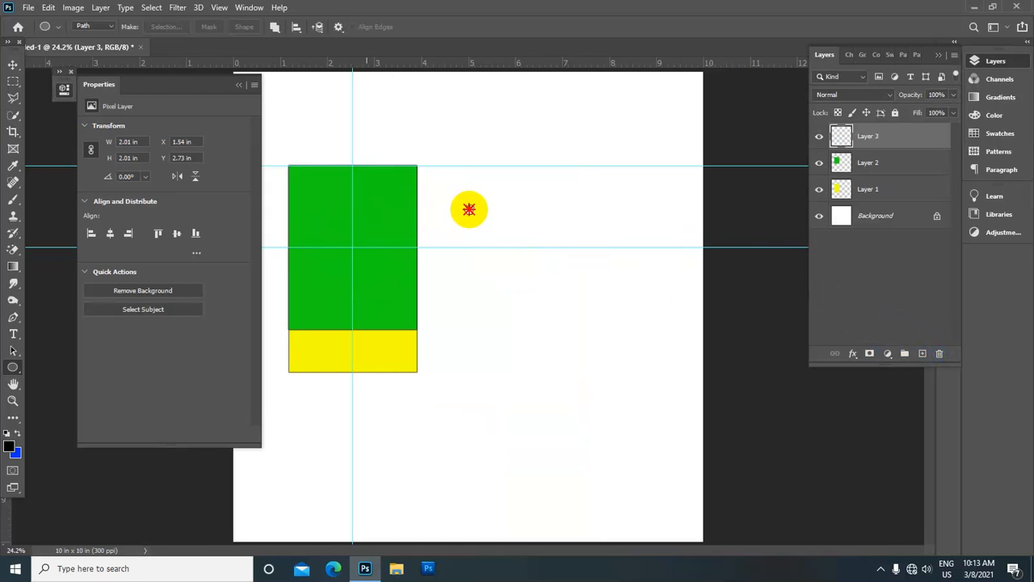
scroll(472, 220, up, 1)
scroll(501, 224, down, 2)
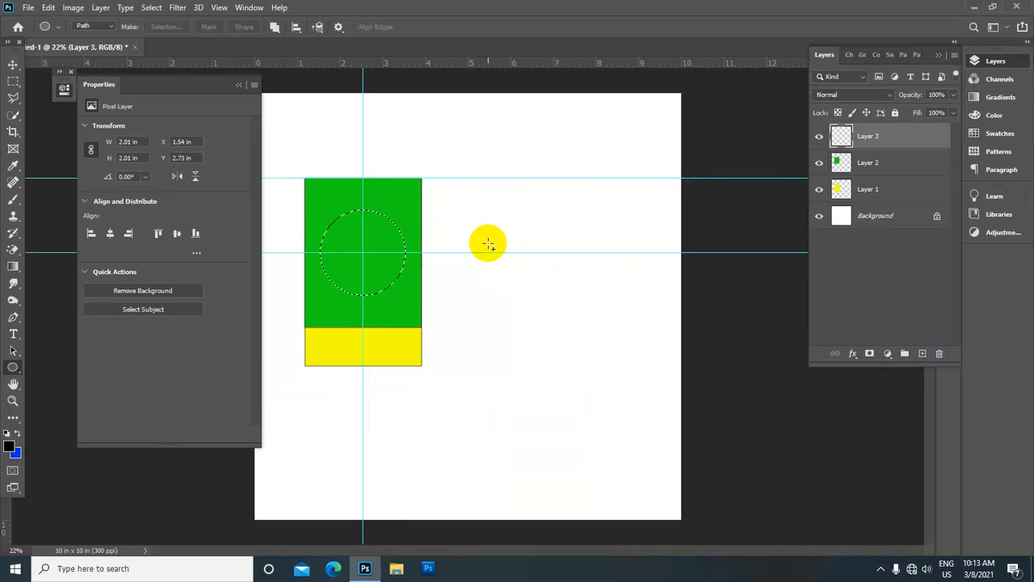
Step: Set the foreground color to white, fill the circular selection with it on the new layer, and deselect
key(x)
click(12, 450)
drag(37, 243, 12, 101)
click(319, 131)
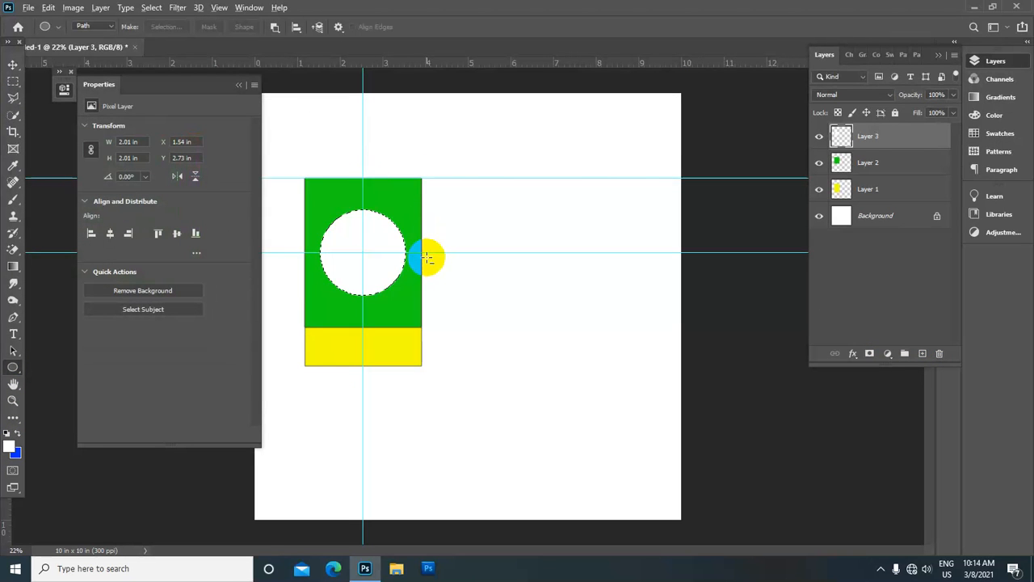
scroll(377, 232, up, 1)
scroll(377, 232, down, 2)
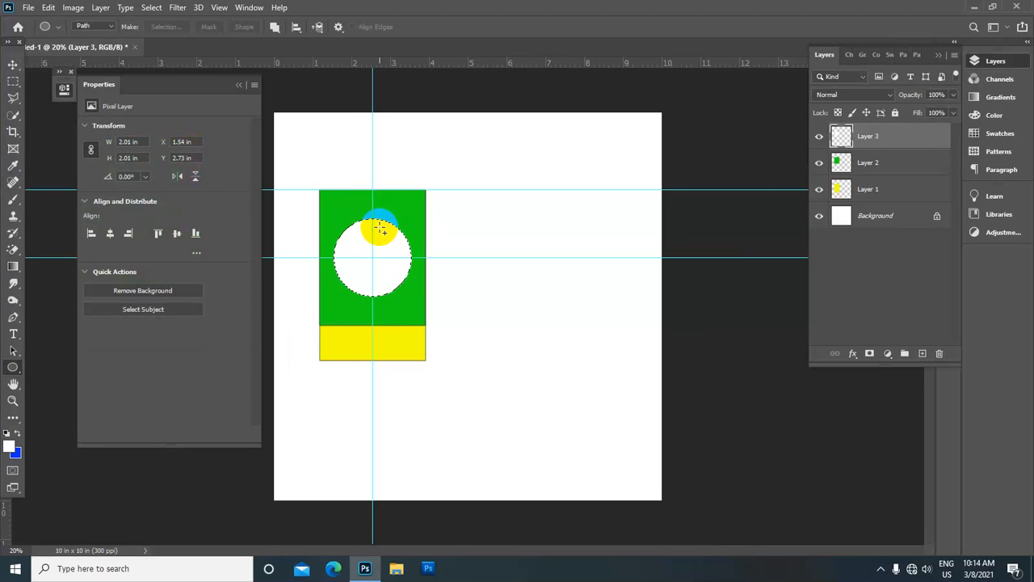
click(151, 8)
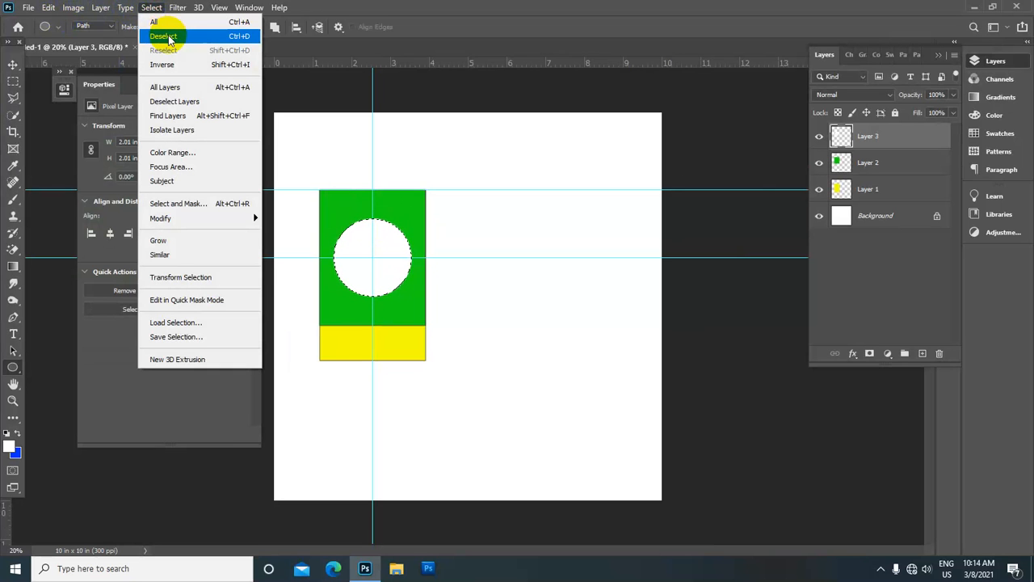
click(165, 37)
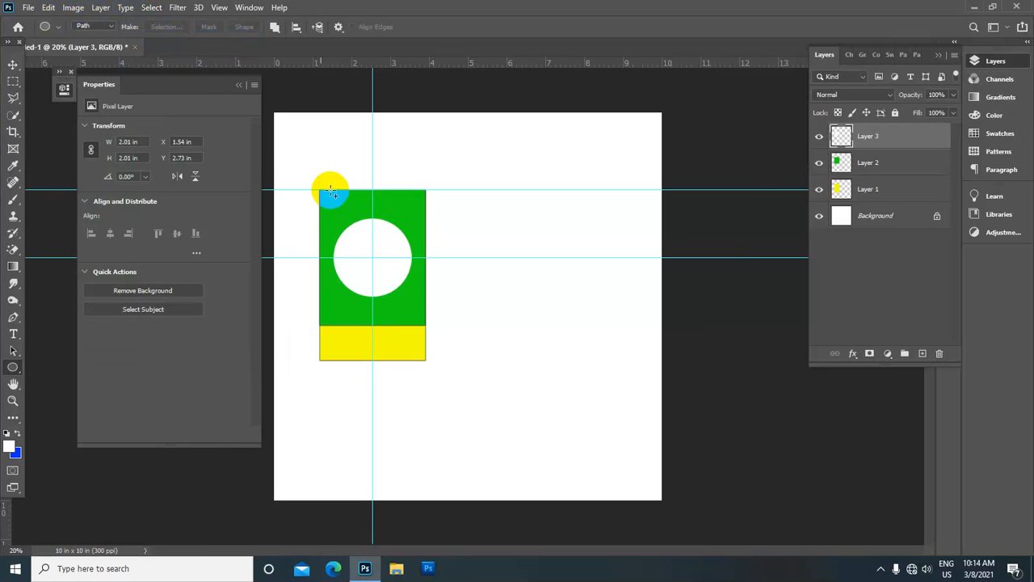
Step: Stroke the white circle with a 3 px black outline, #000000, located outside at 100% opacity
click(48, 7)
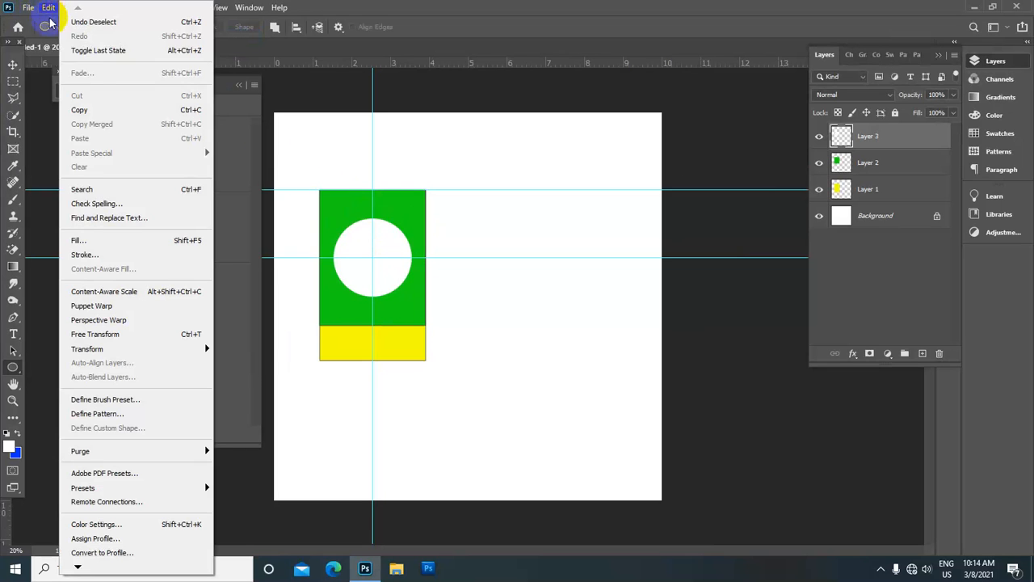
click(139, 257)
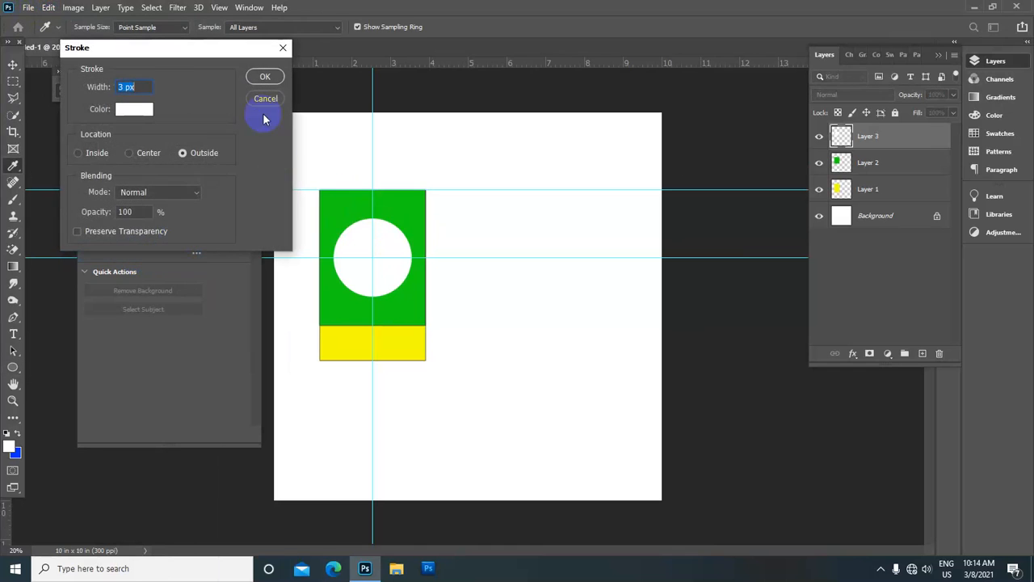
click(121, 109)
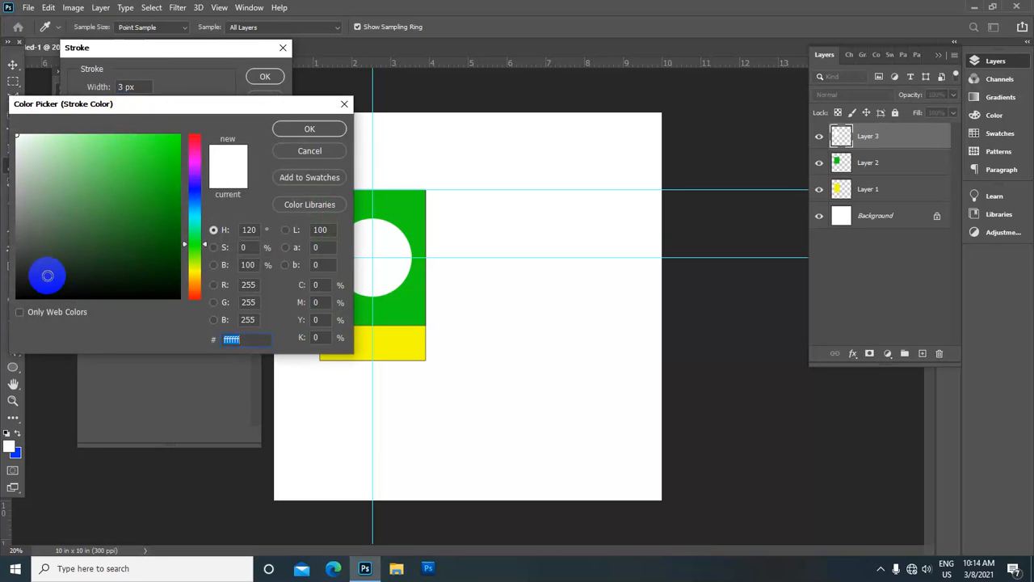
drag(28, 268, 16, 298)
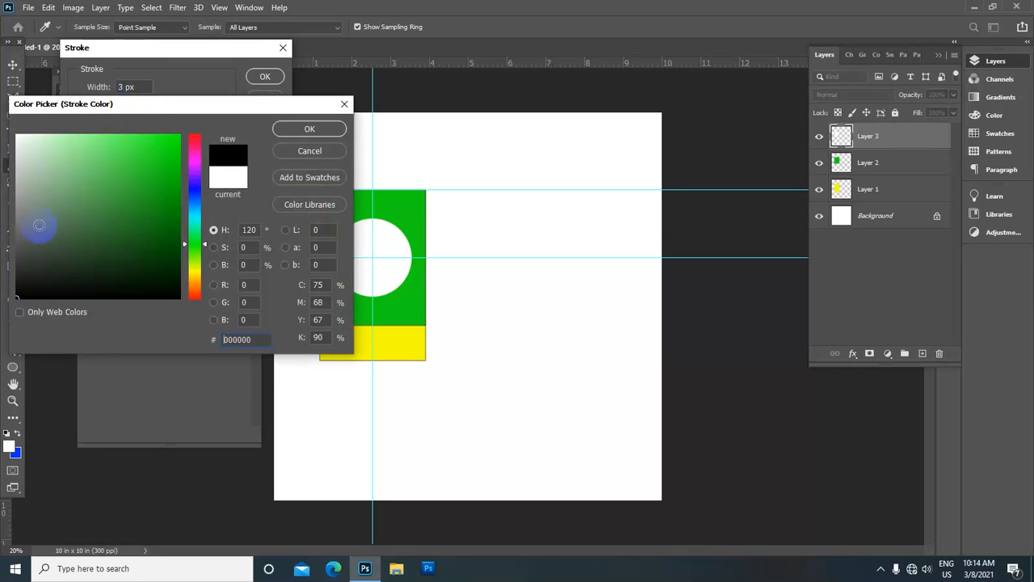
click(327, 130)
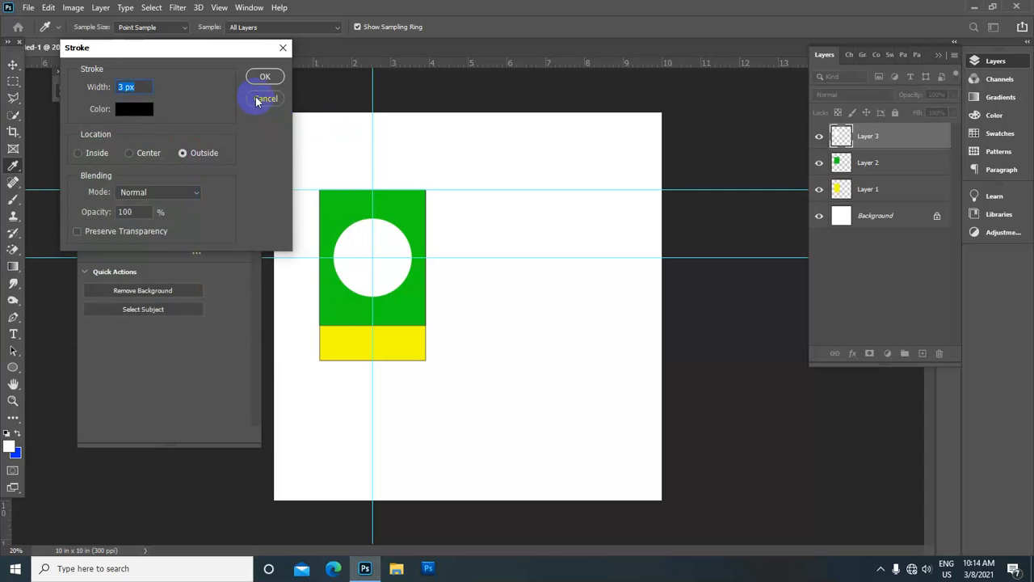
click(265, 77)
Step: Examine the outlined white circle and its placement inside the green rectangle up close
scroll(380, 243, up, 1)
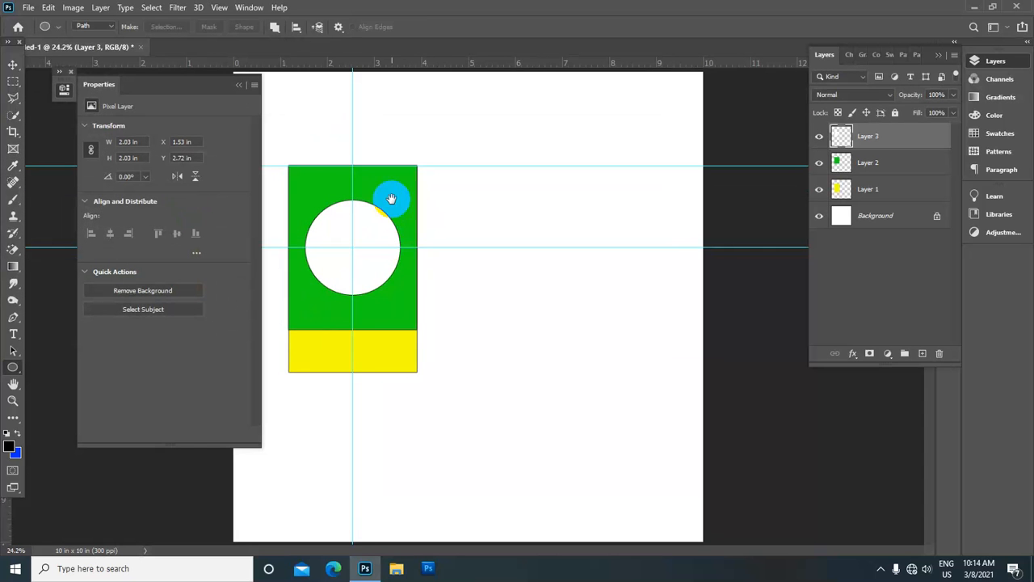
scroll(436, 202, up, 1)
scroll(566, 153, up, 1)
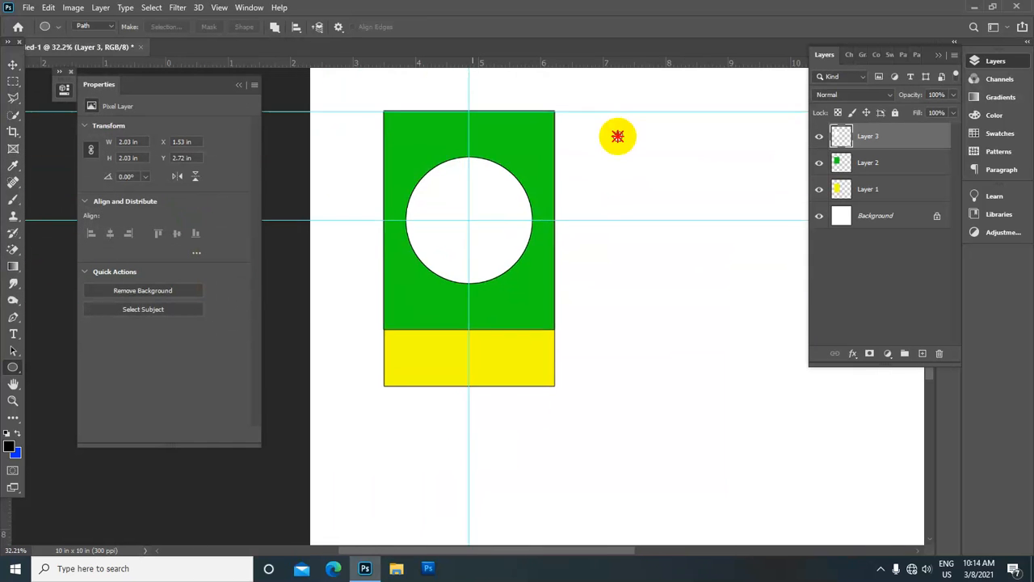
scroll(414, 206, up, 1)
scroll(436, 203, up, 1)
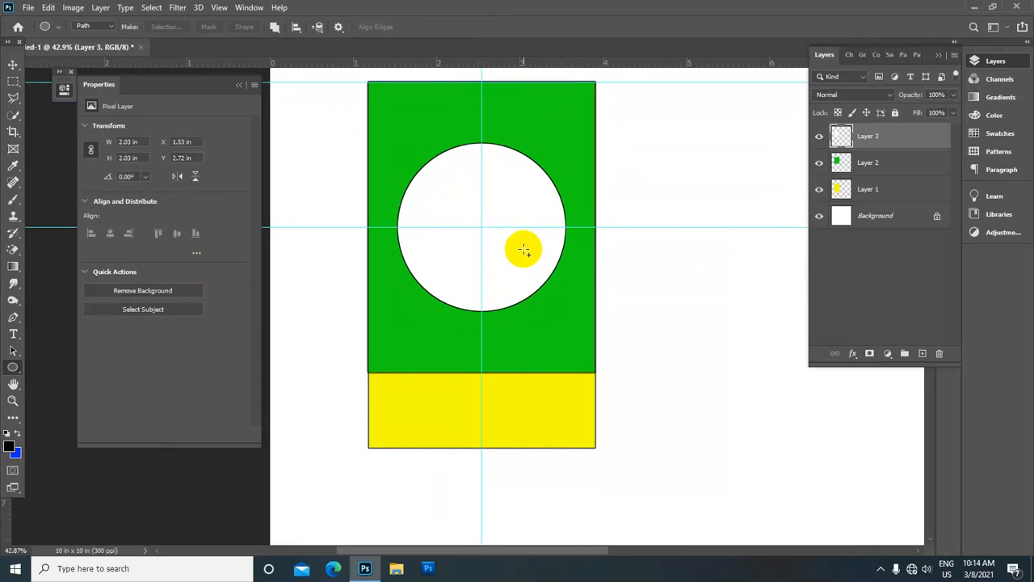
scroll(526, 247, down, 1)
scroll(524, 247, down, 1)
scroll(524, 250, down, 1)
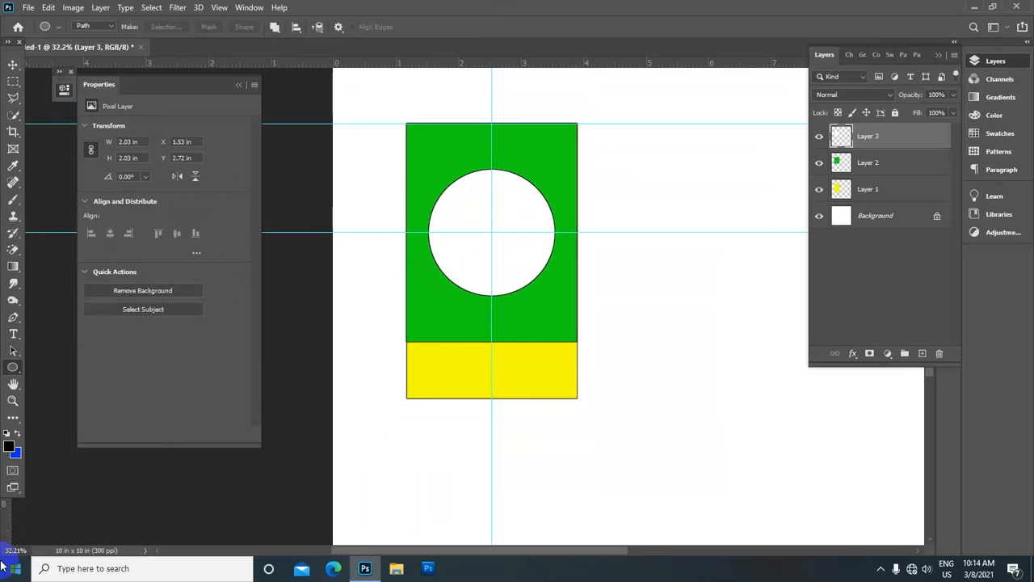
Step: Draw a five-pointed star path about 1.91 × 1.82 in, centered on the guide crossing inside the white circle, using the Polygon tool
right_click(15, 367)
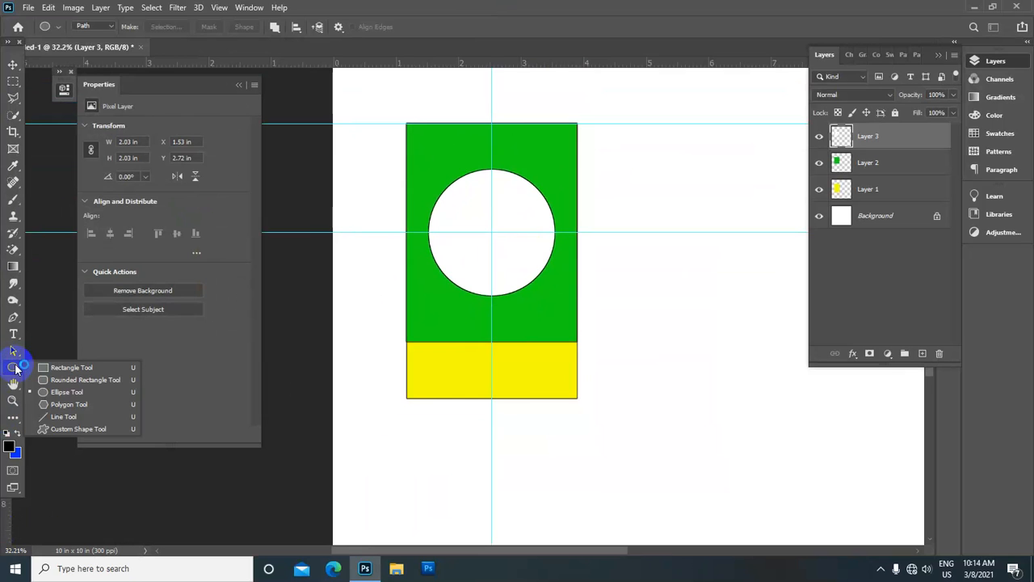
click(69, 404)
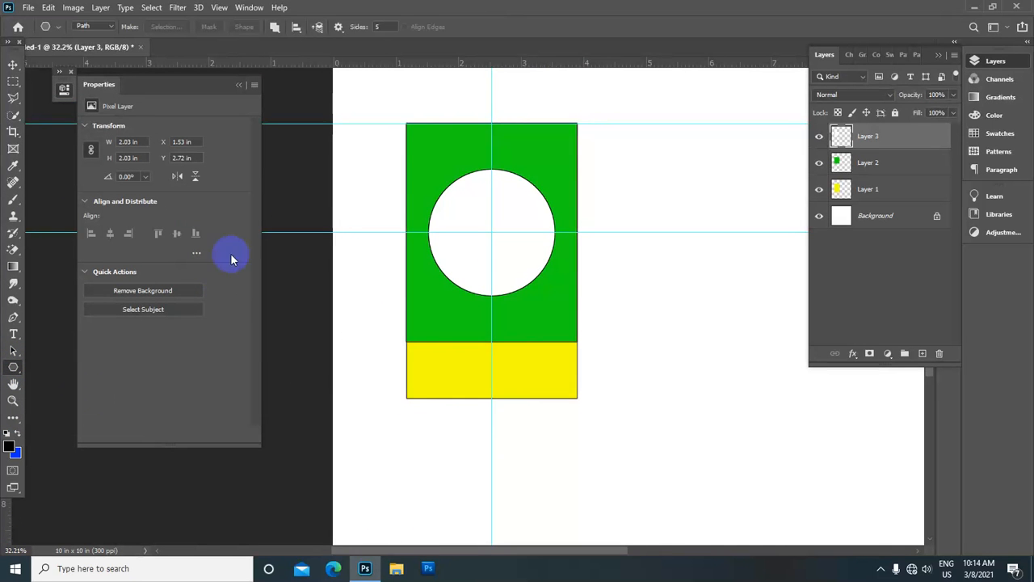
click(339, 27)
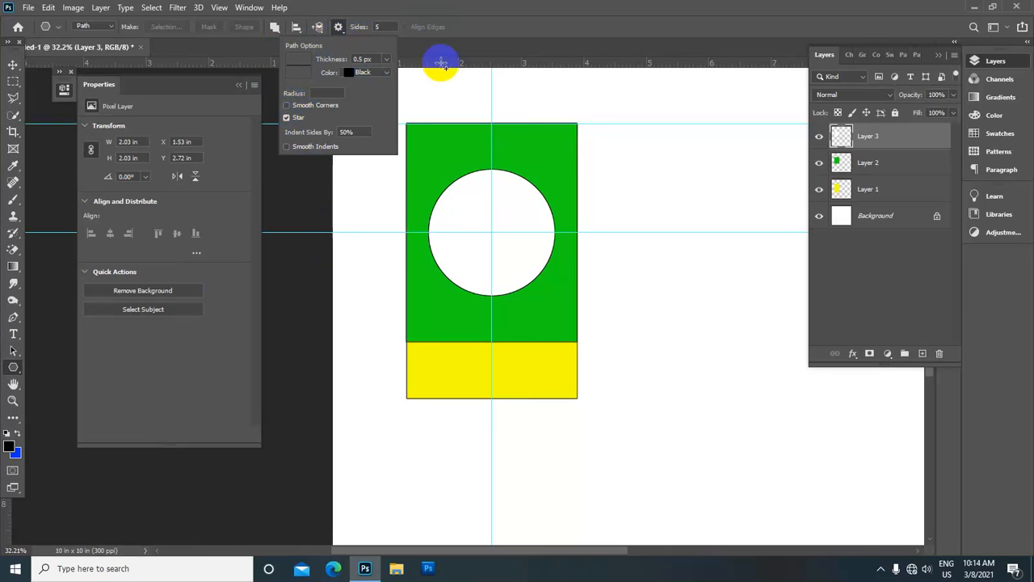
scroll(489, 251, up, 5)
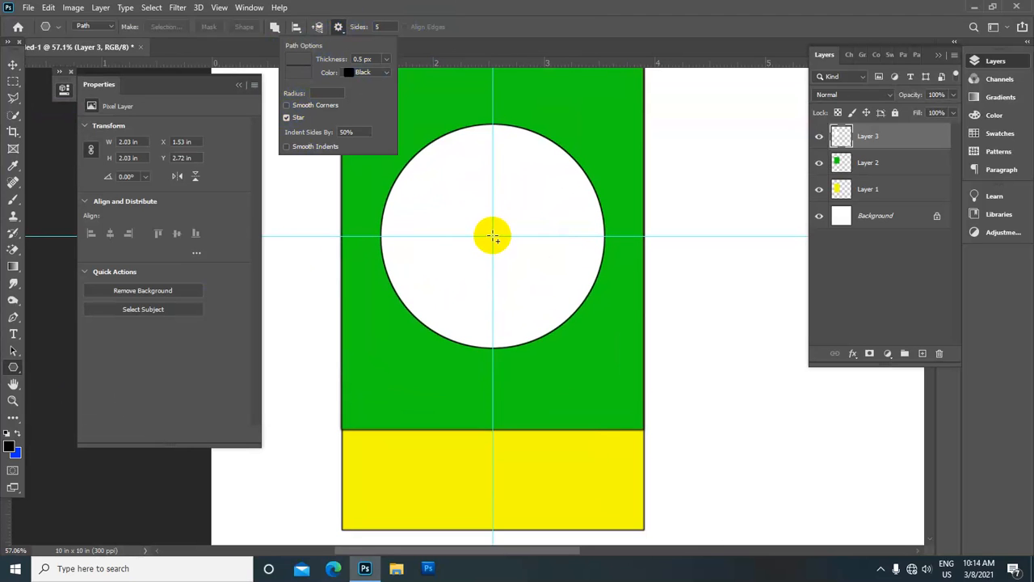
click(493, 237)
drag(492, 237, 559, 327)
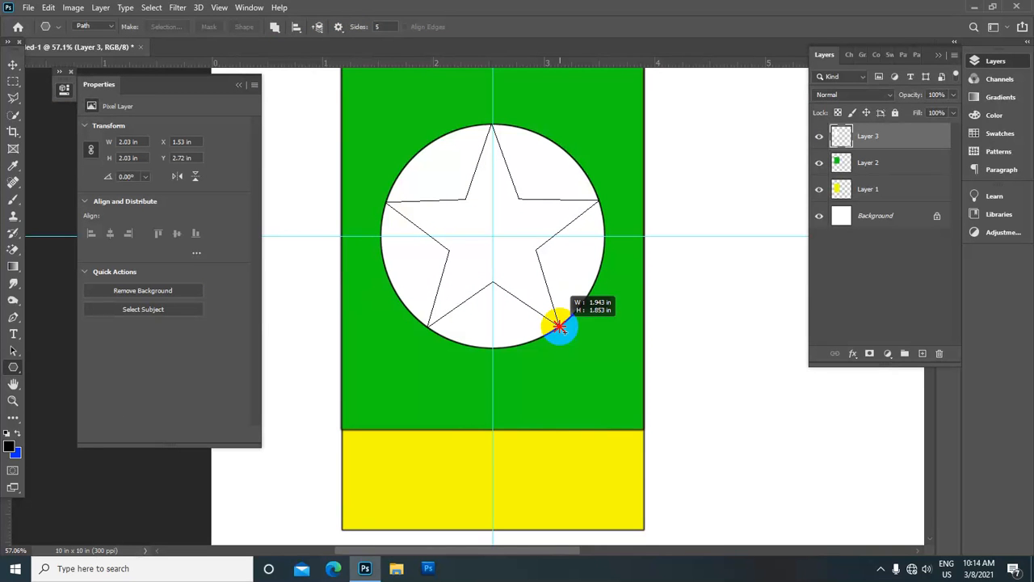
drag(559, 326, 557, 326)
scroll(529, 227, down, 1)
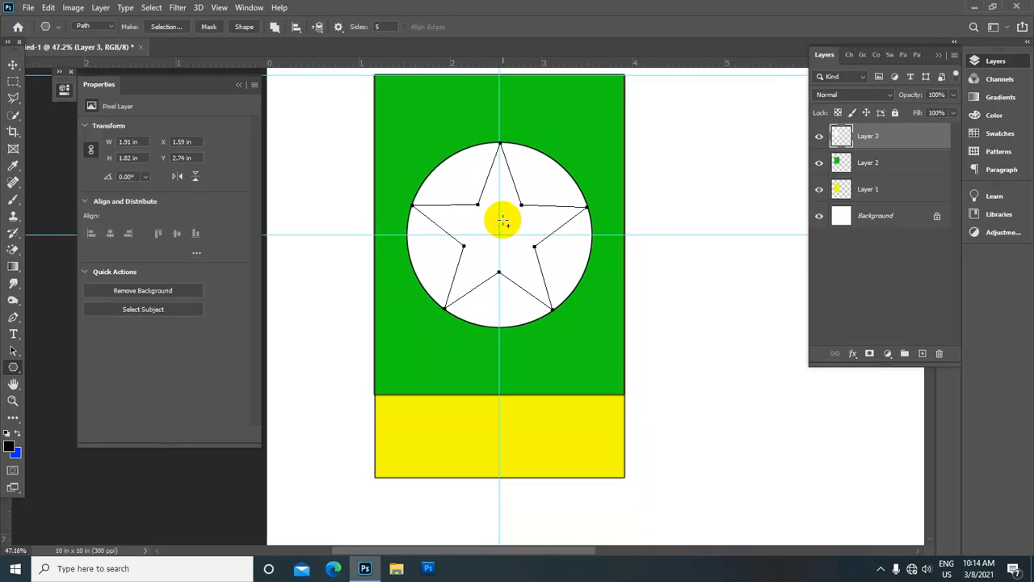
Step: Make a new anti-aliased selection from the star path with a 2-pixel feather radius and add an empty layer above the circle's layer
right_click(504, 221)
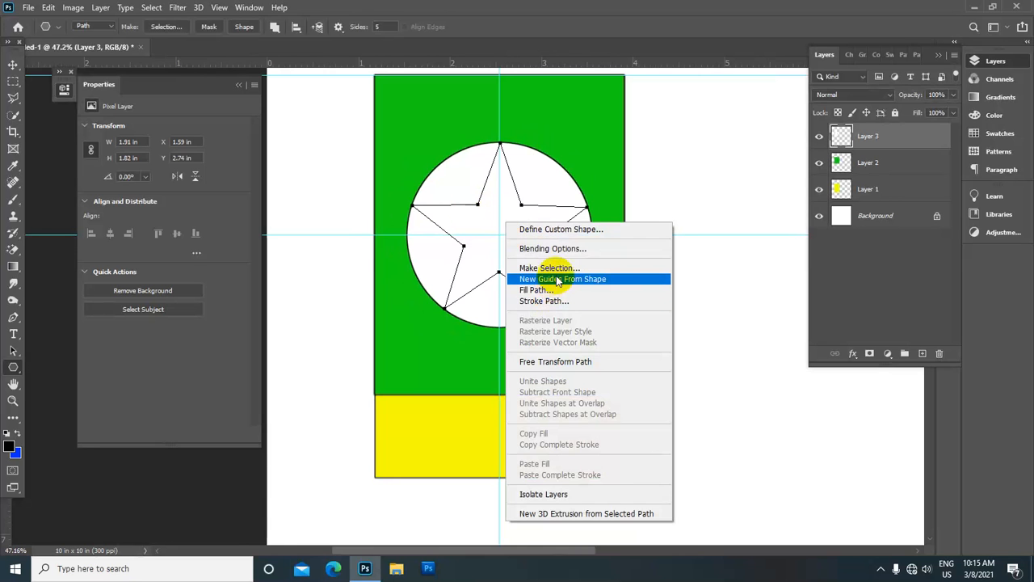
click(560, 268)
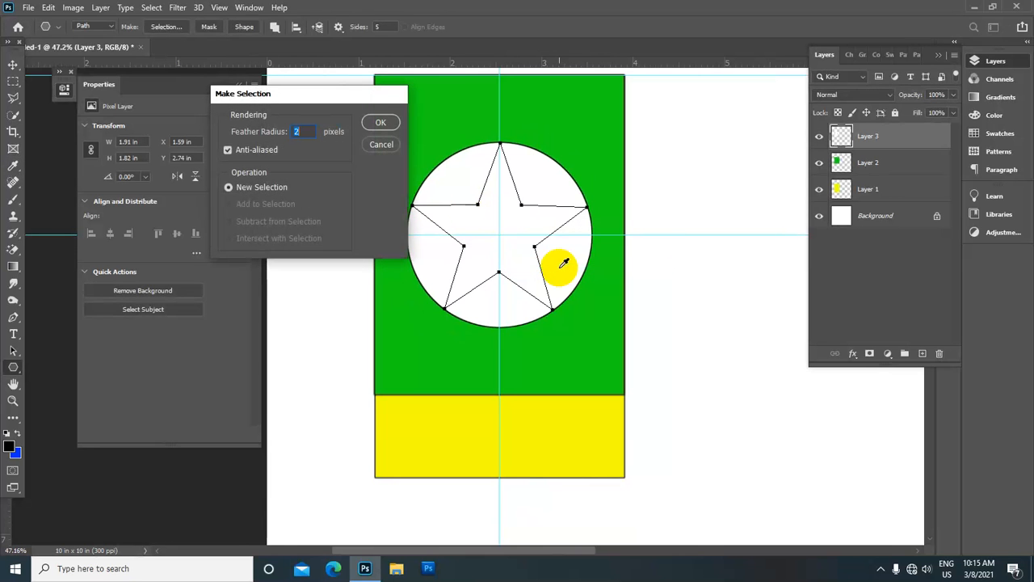
key(Return)
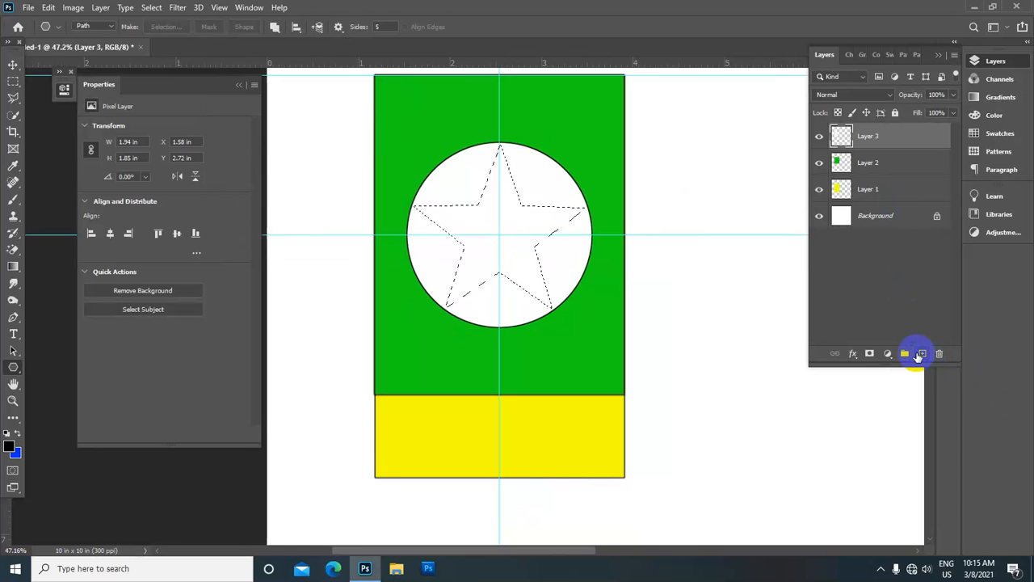
click(922, 353)
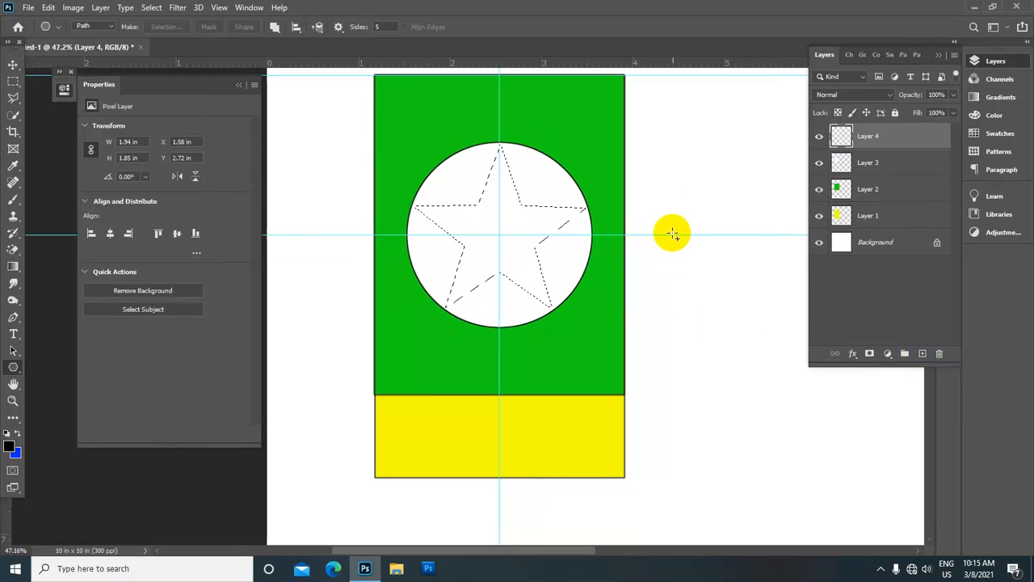
Step: Set the foreground color to red, #ff0000, and fill the star selection with it on the new layer
click(11, 448)
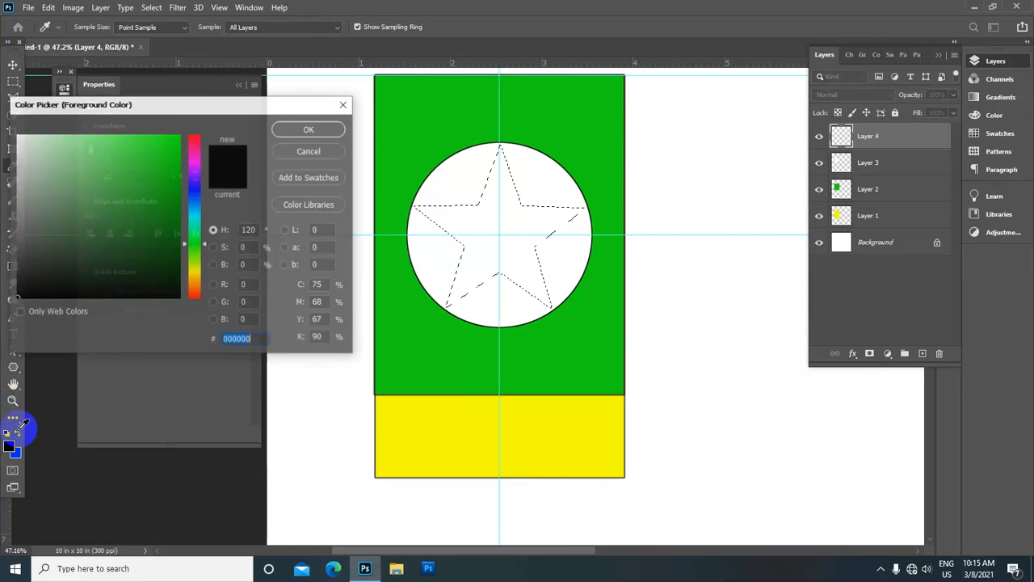
drag(198, 148, 185, 97)
drag(145, 166, 192, 109)
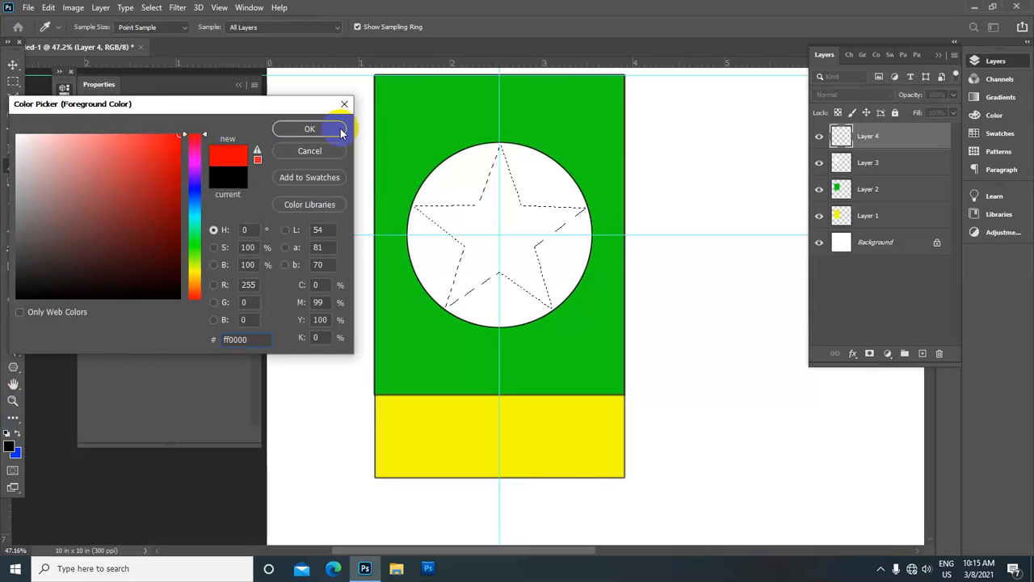
click(310, 129)
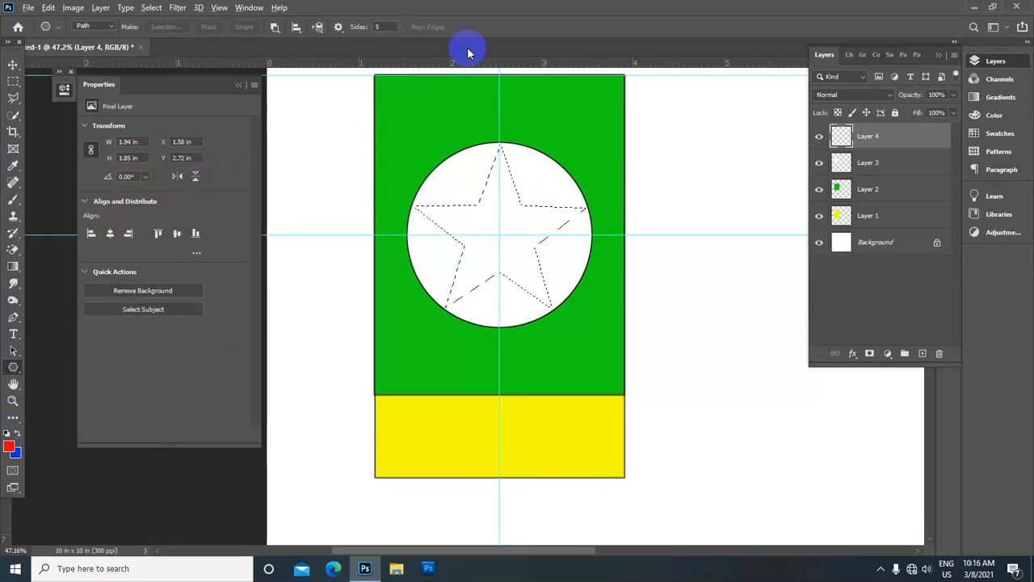
key(alt+BackSpace)
scroll(517, 190, down, 2)
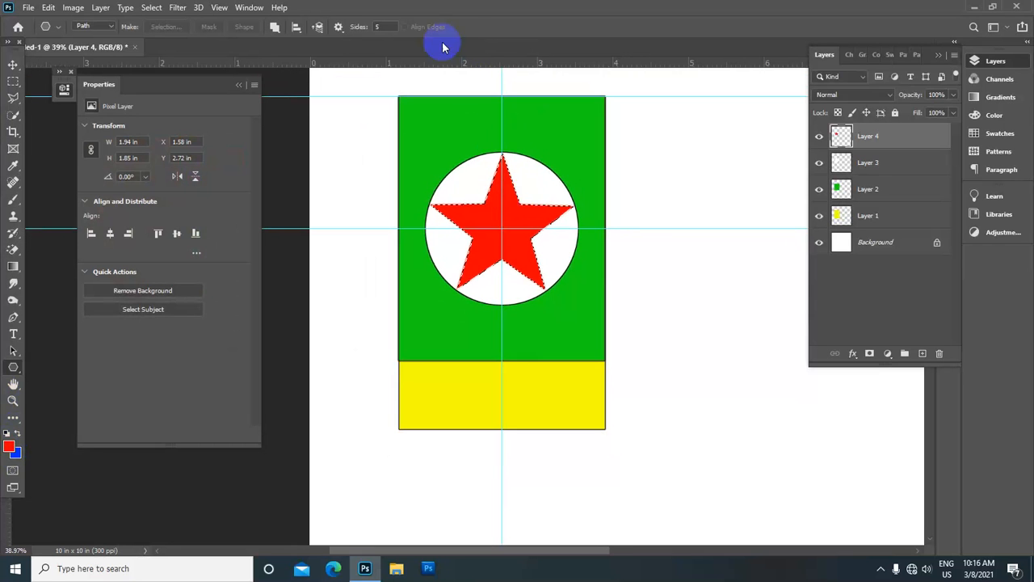
Step: Deselect the star and stroke it in black, #000000, 3 px wide on the outside
key(ctrl+d)
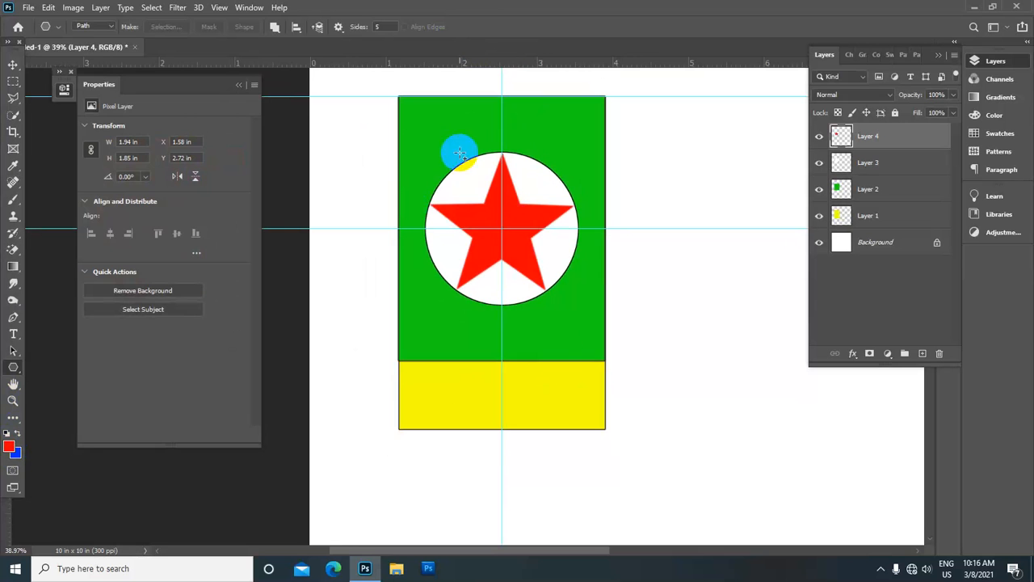
click(55, 10)
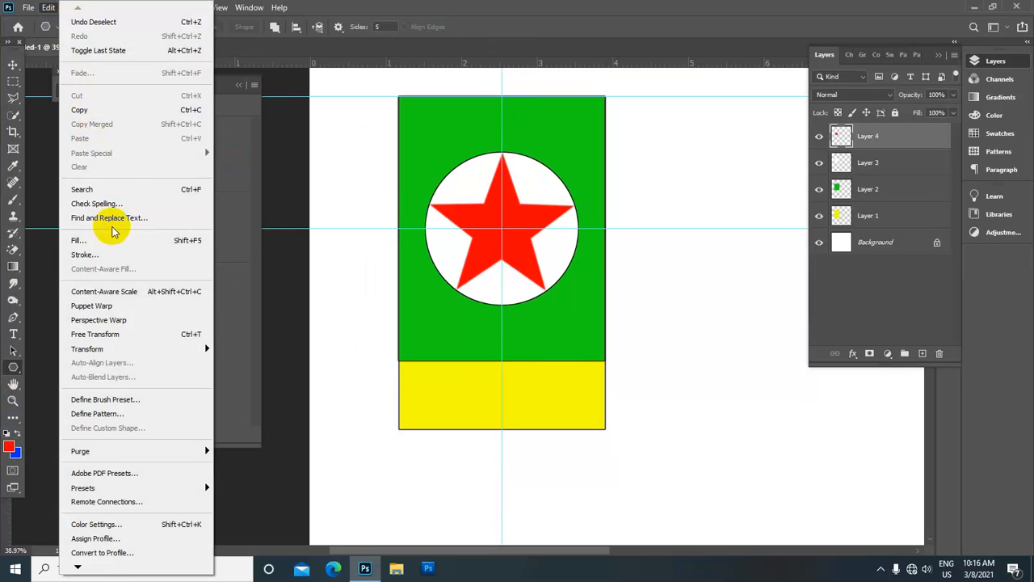
click(108, 253)
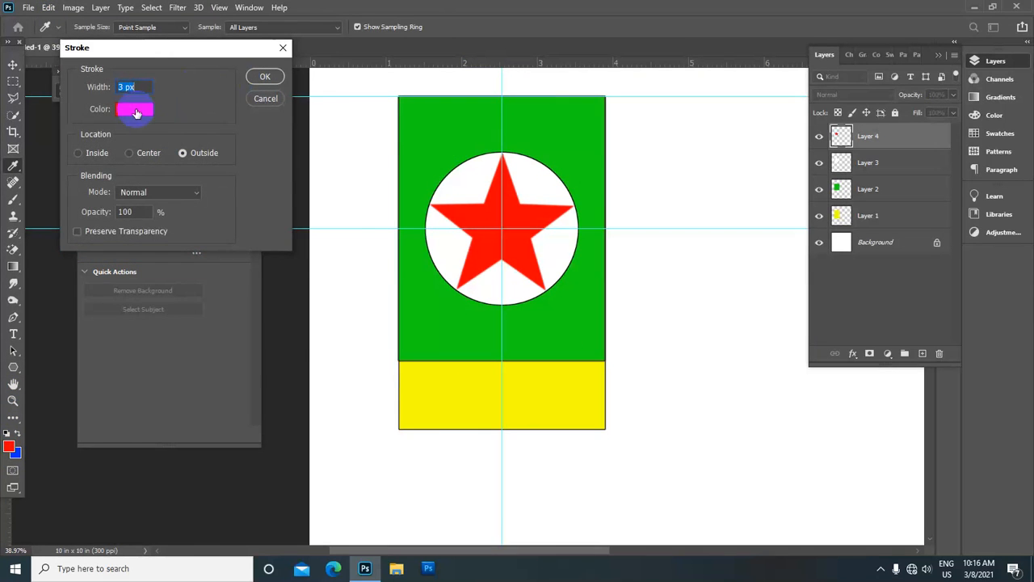
click(134, 110)
drag(56, 232, 16, 299)
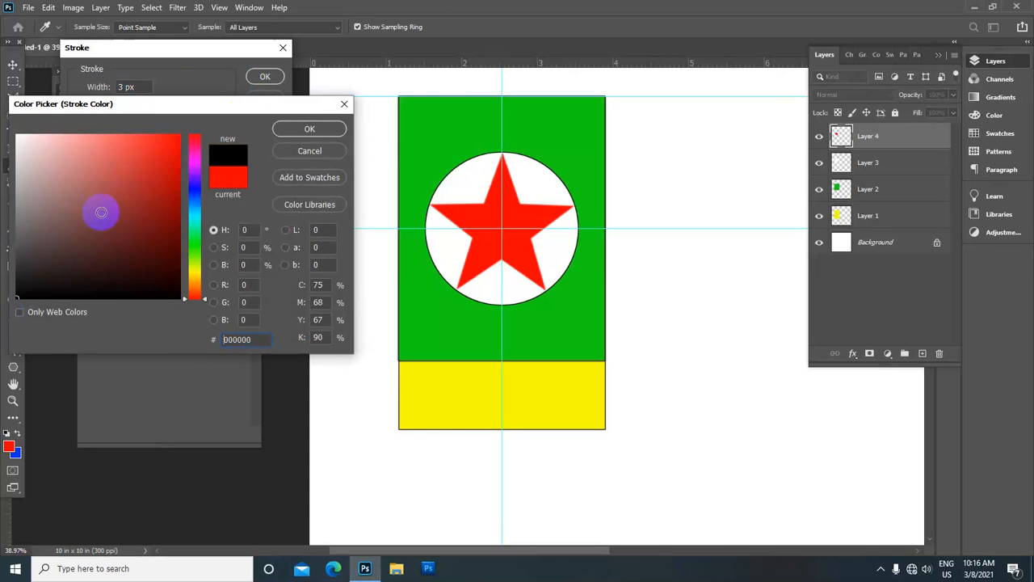
click(317, 133)
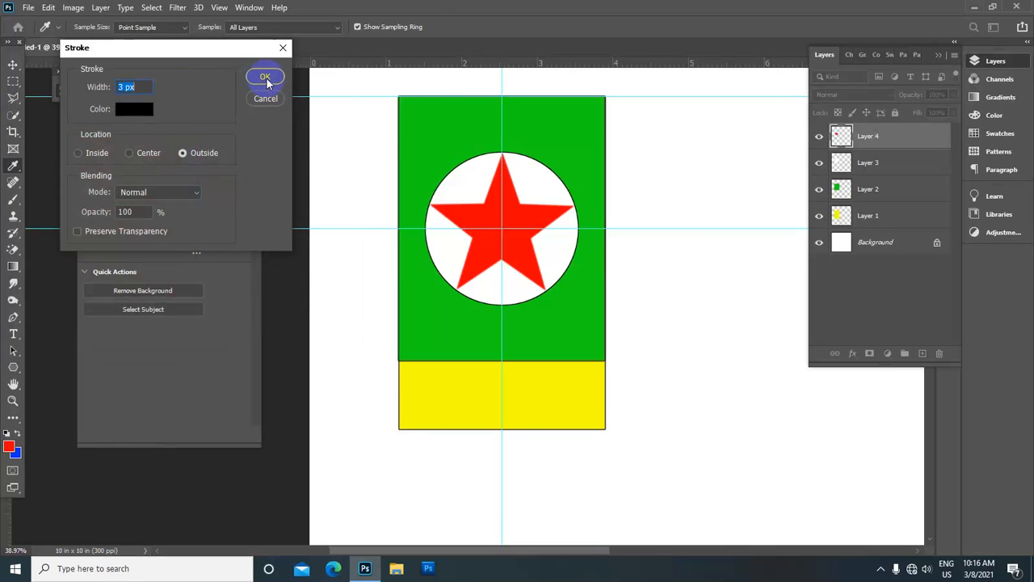
click(267, 81)
scroll(572, 231, up, 2)
scroll(559, 218, down, 3)
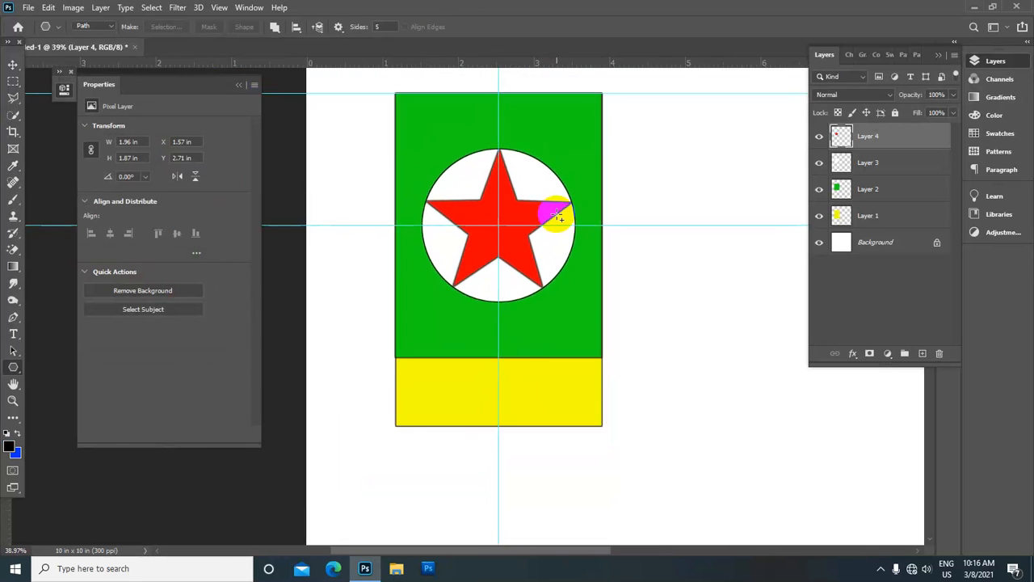
scroll(555, 215, down, 2)
scroll(551, 218, up, 1)
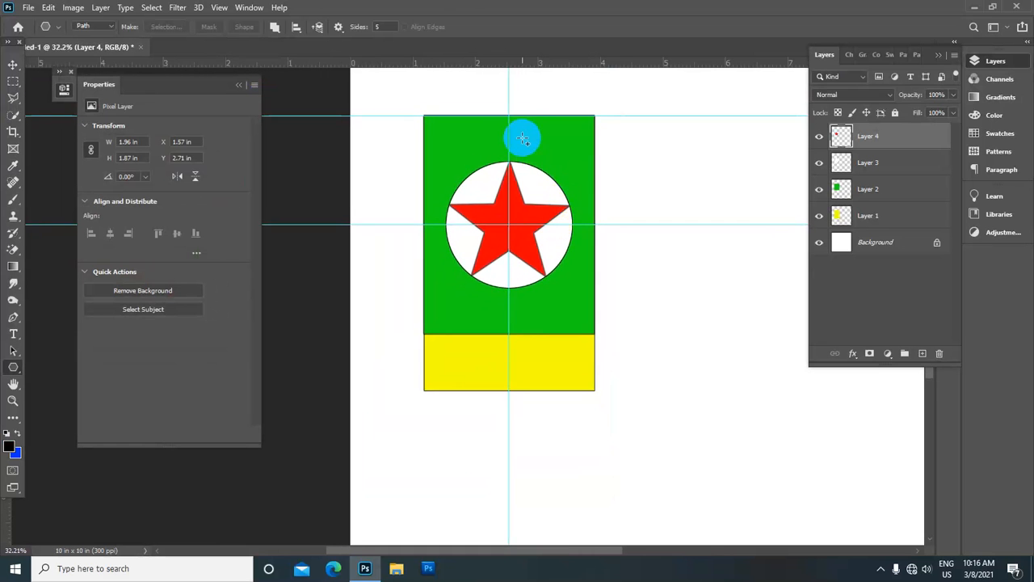
scroll(523, 140, down, 2)
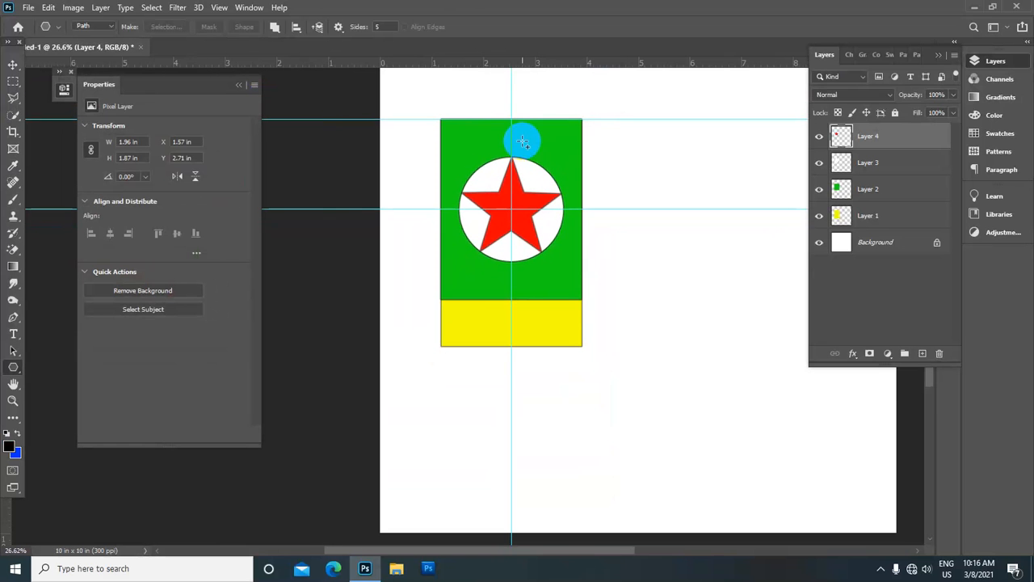
Step: Clear all guides from the document and close the floating Properties panel
click(216, 8)
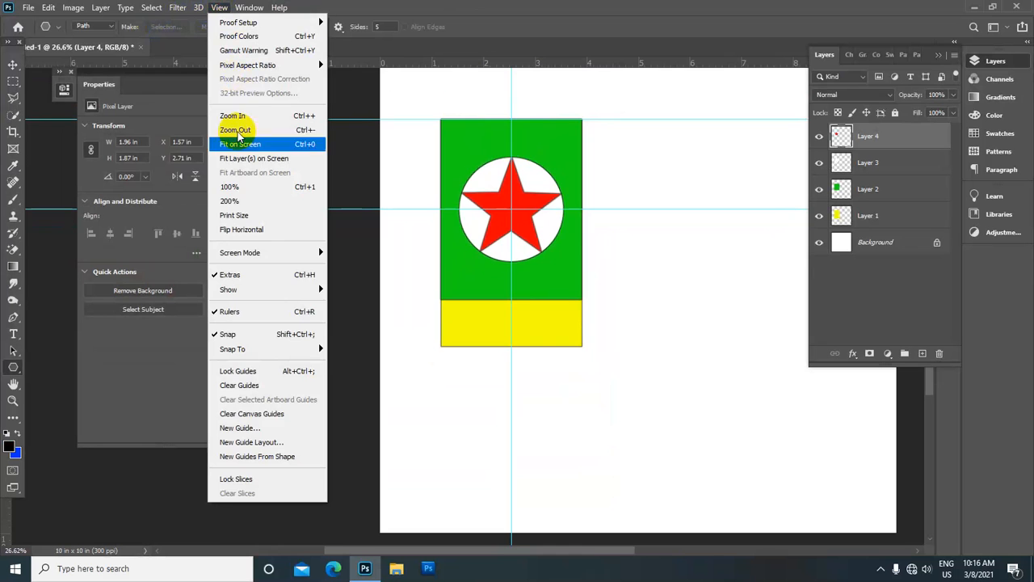
click(265, 384)
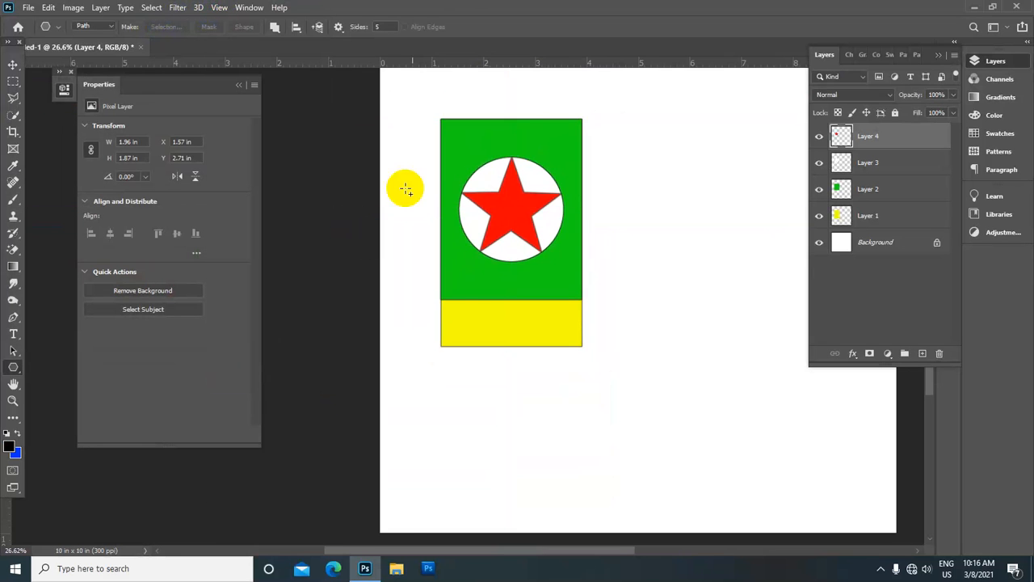
scroll(485, 181, down, 1)
scroll(412, 230, up, 2)
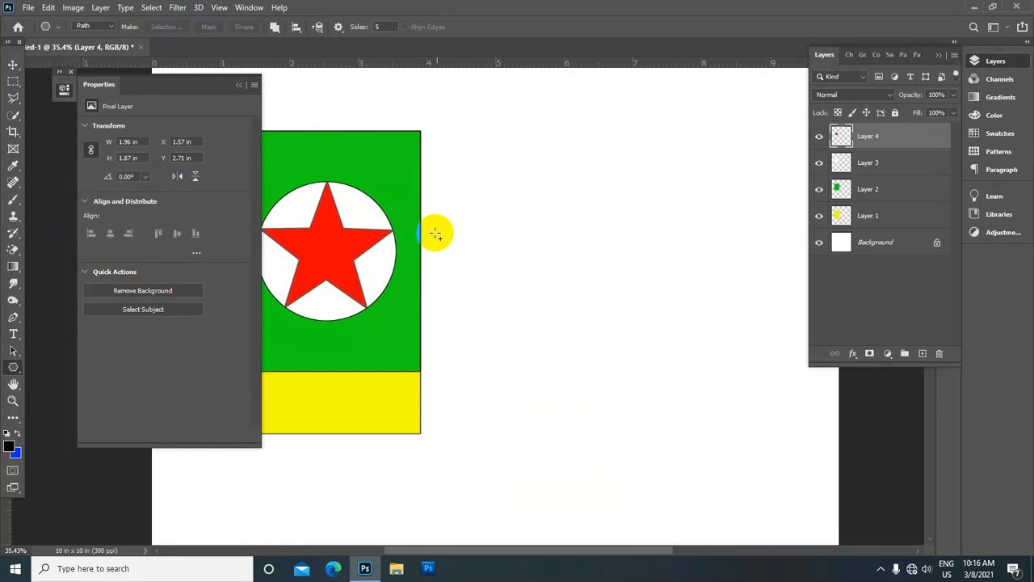
scroll(440, 217, up, 1)
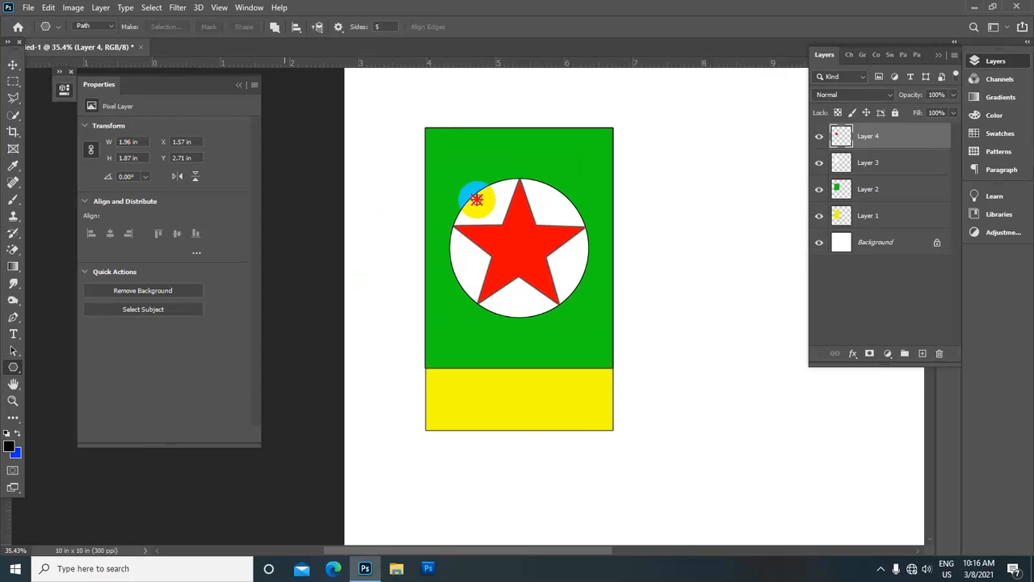
click(71, 69)
scroll(524, 211, up, 1)
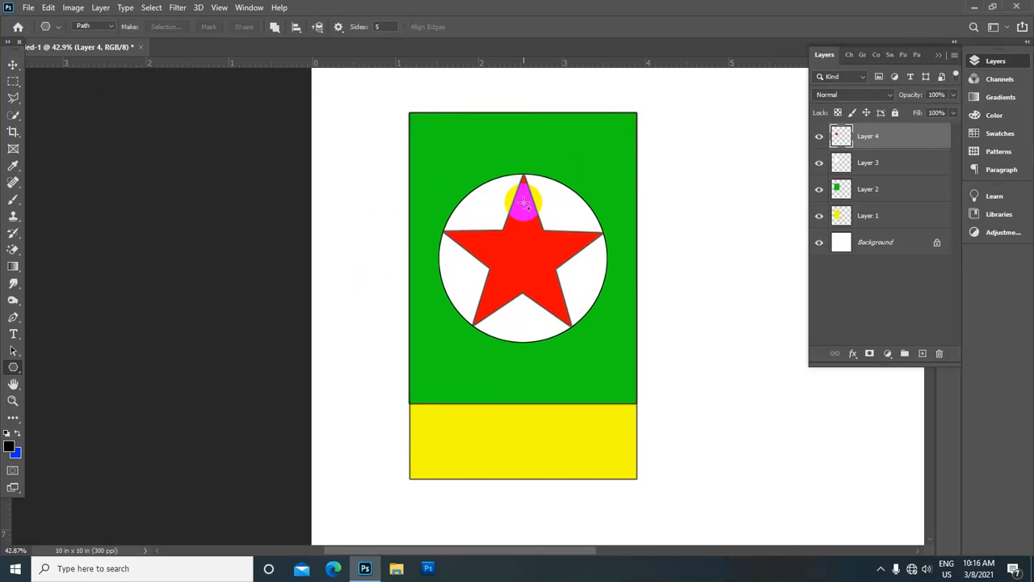
scroll(525, 226, down, 1)
scroll(524, 230, up, 1)
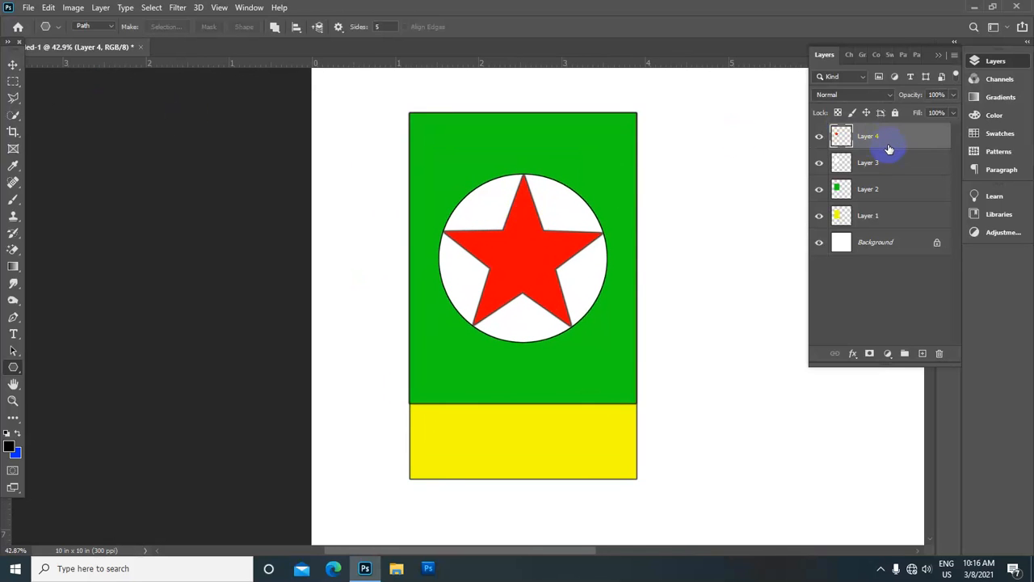
Step: Link the star, circle and green rectangle layers and nudge them straight down to expose a yellow band above the green rectangle
shift+click(879, 165)
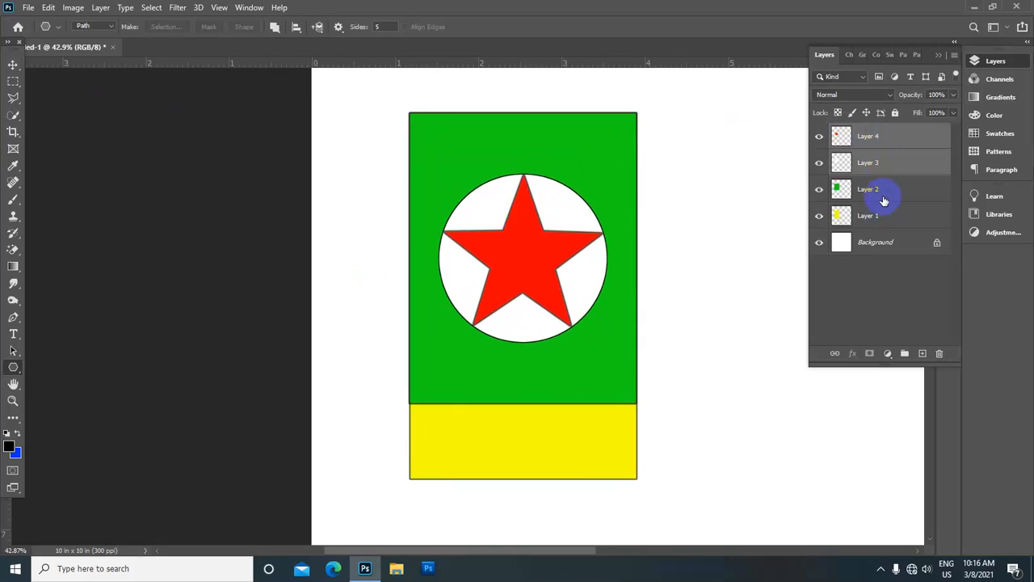
shift+click(883, 197)
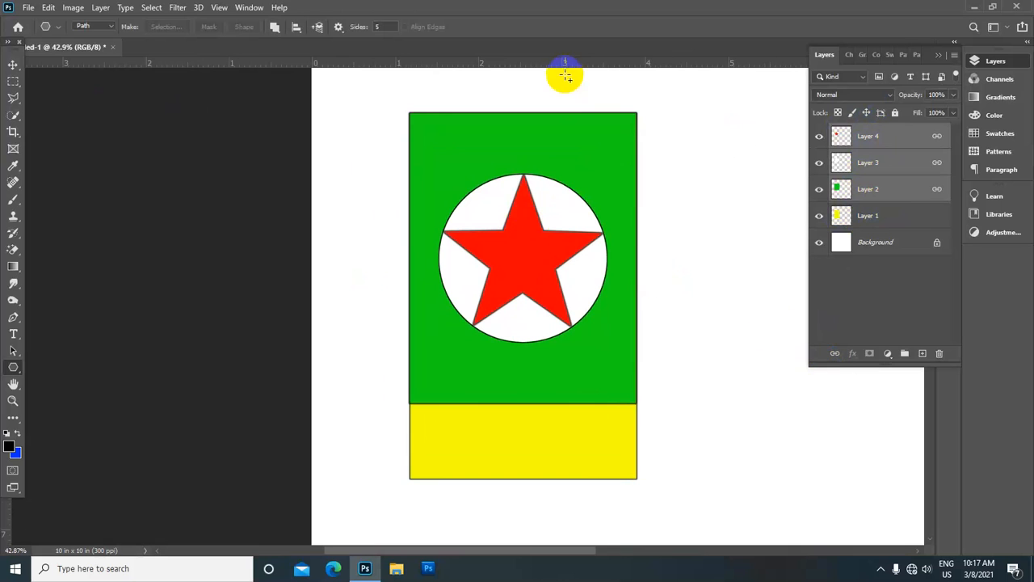
click(14, 65)
key(Down)
key(Down)
key(Down)
key(Down)
key(Down)
key(Down)
key(Down)
key(Down)
key(Down)
key(Down)
key(Down)
key(Down)
key(Down)
key(Down)
key(Down)
key(Down)
key(Down)
key(Down)
key(Down)
key(Down)
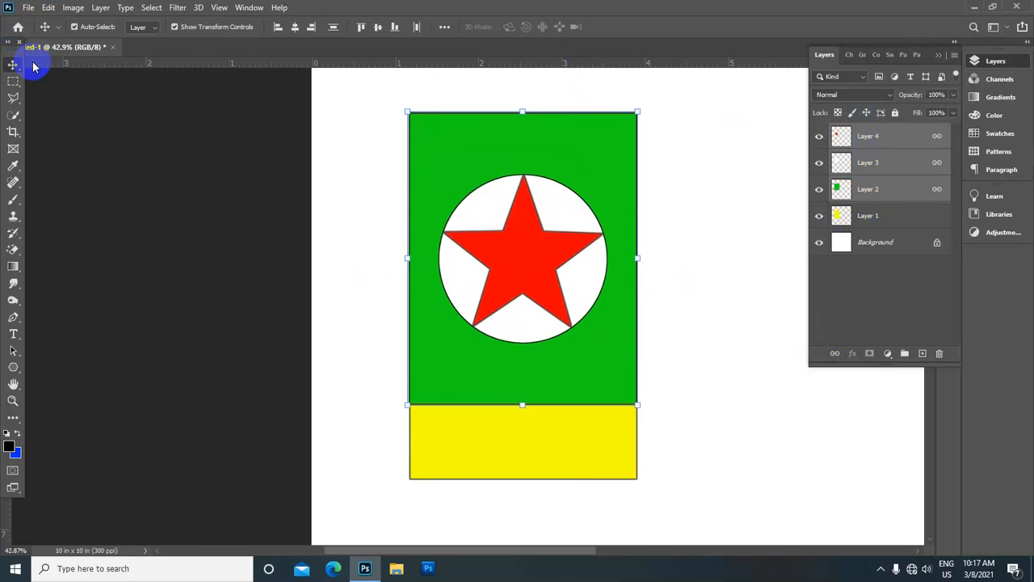
key(Down)
key(Down)
key(Down)
key(Down)
key(Down)
key(Down)
key(Down)
key(Down)
key(Down)
key(Down)
key(Down)
key(Down)
key(Down)
key(Down)
key(Down)
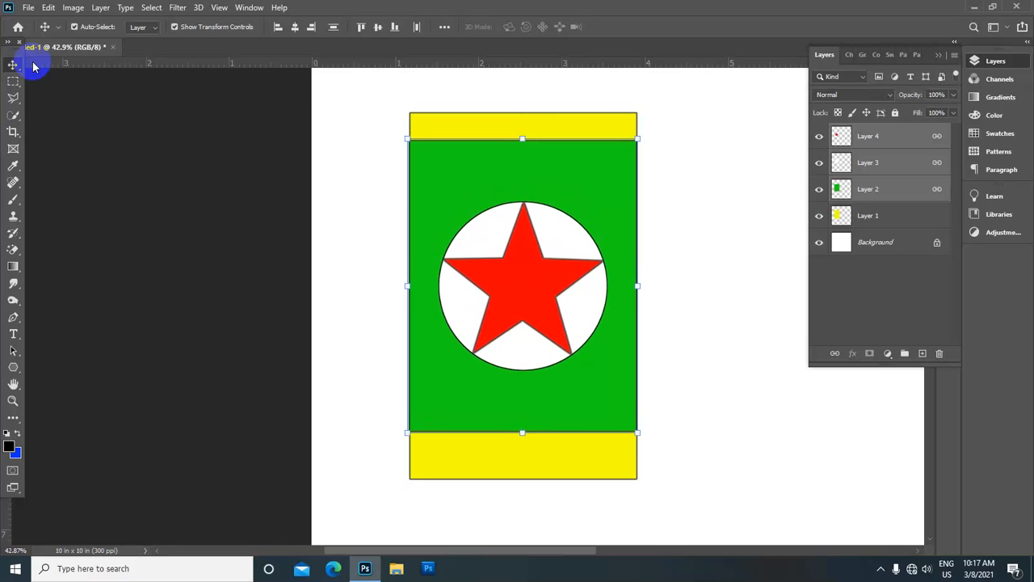
Step: Nudge the linked star, circle and green rectangle back up to leave only a thin yellow strip above the green, and deselect them
key(Up)
key(Up)
key(Up)
key(Up)
key(Up)
key(Up)
key(Up)
key(Up)
key(Up)
key(Up)
key(Up)
key(Up)
key(Up)
key(Up)
key(Up)
key(Up)
key(Up)
key(Up)
key(Up)
key(Up)
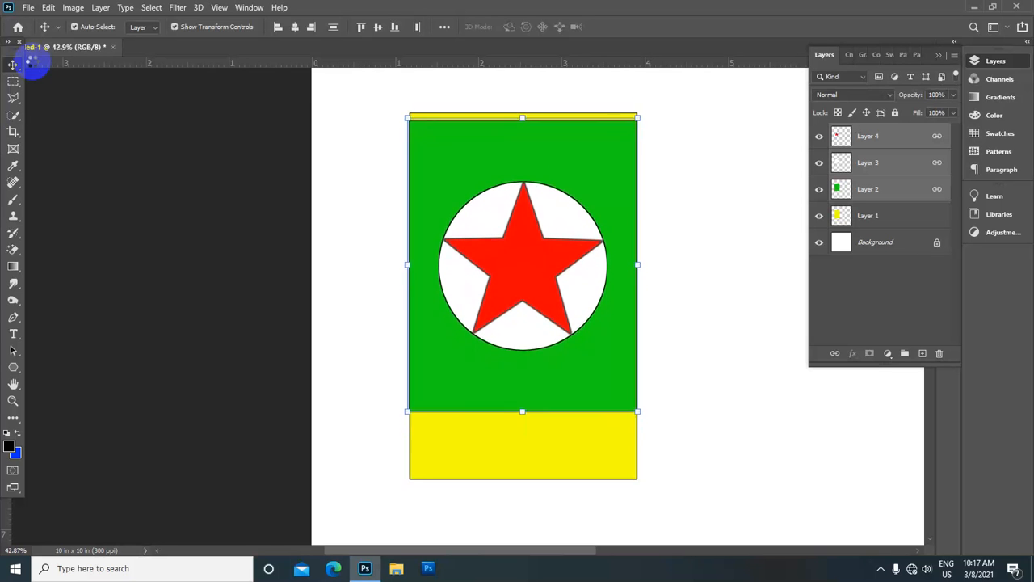
key(Up)
key(Up)
key(Up)
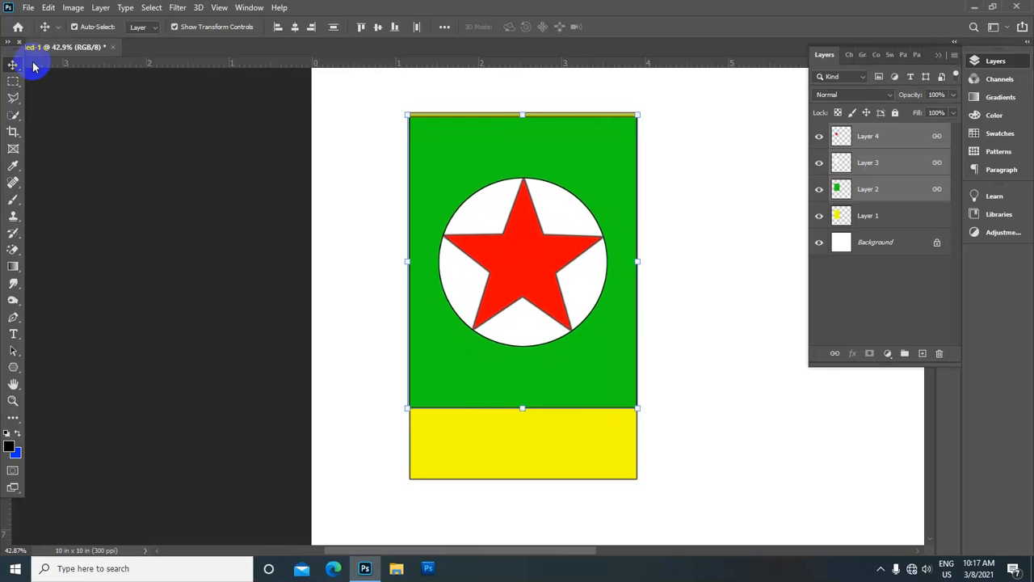
key(Up)
key(Up)
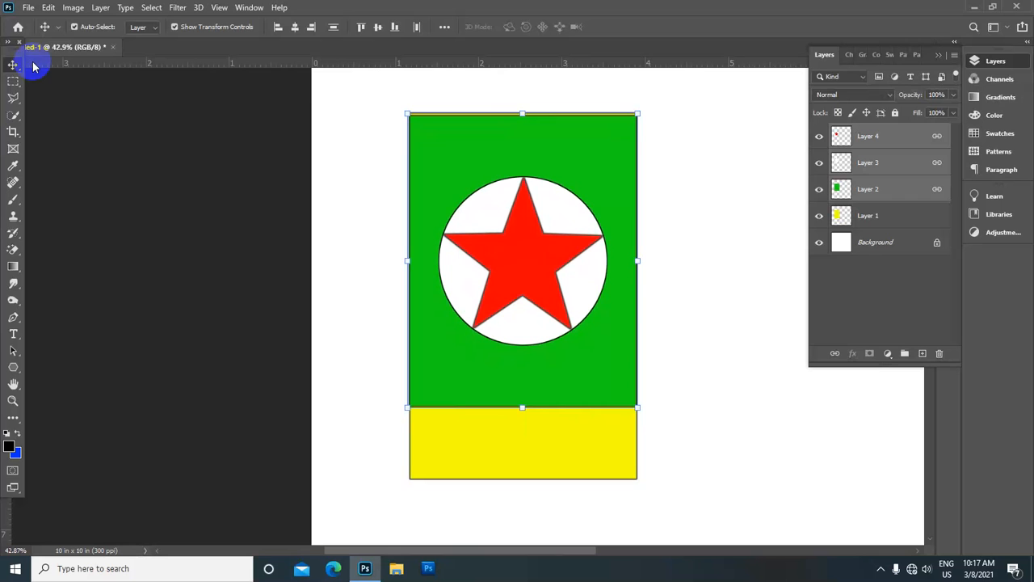
key(Down)
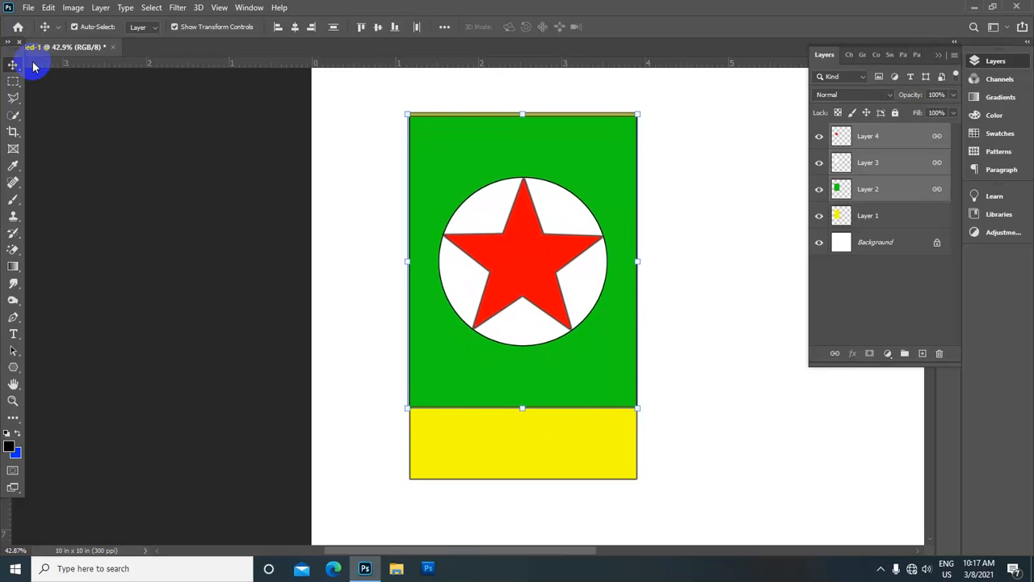
click(695, 101)
scroll(692, 107, down, 1)
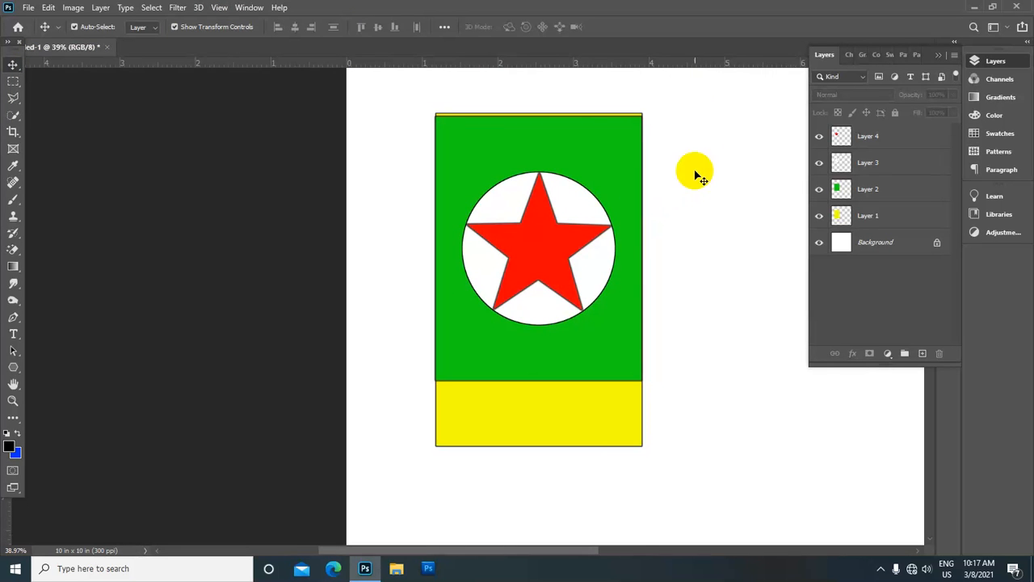
scroll(791, 178, up, 1)
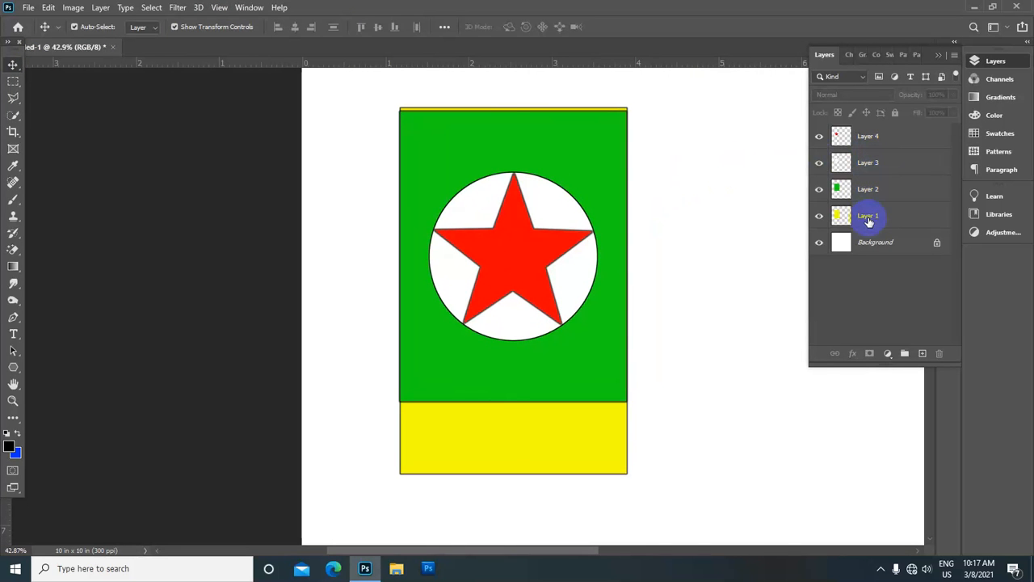
Step: With the star's layer active, set the Horizontal Type tool to 40 pt and a bright blue text color
click(868, 218)
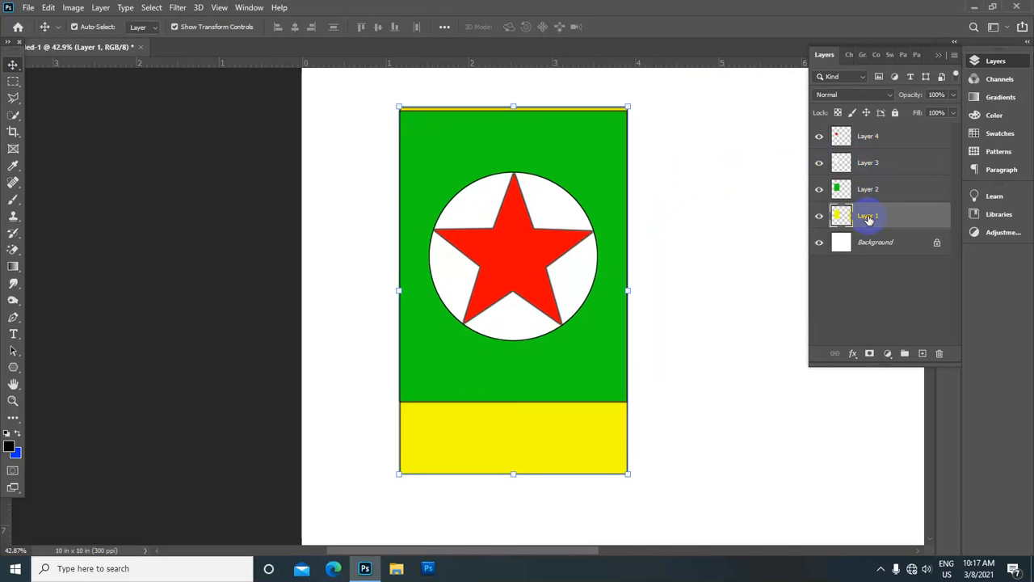
click(867, 137)
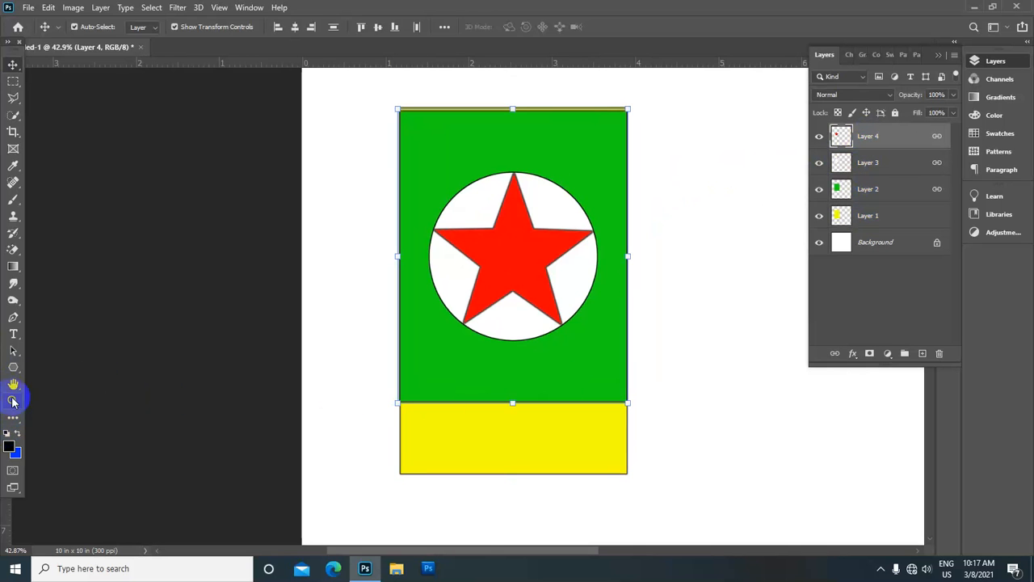
click(24, 331)
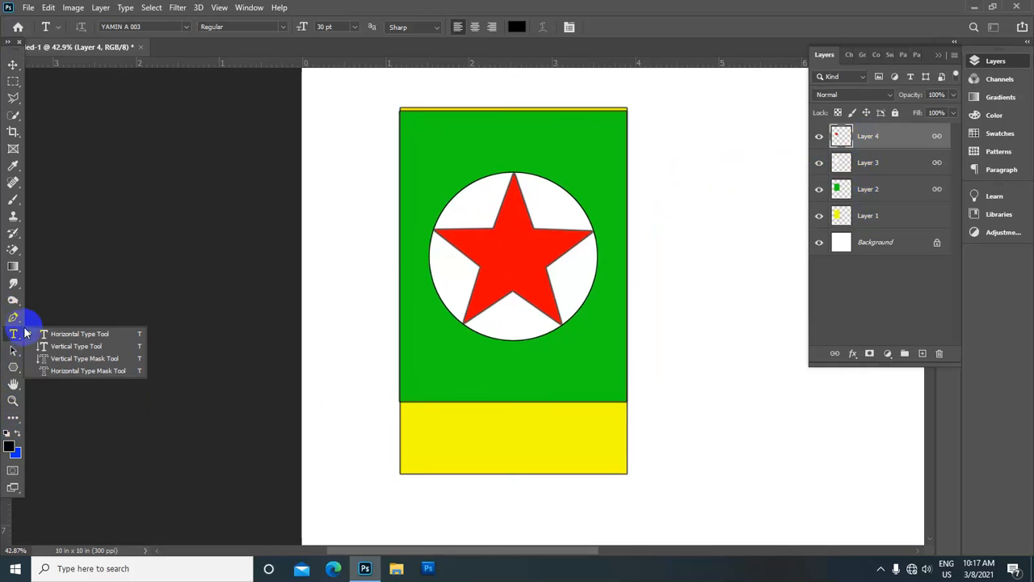
click(87, 332)
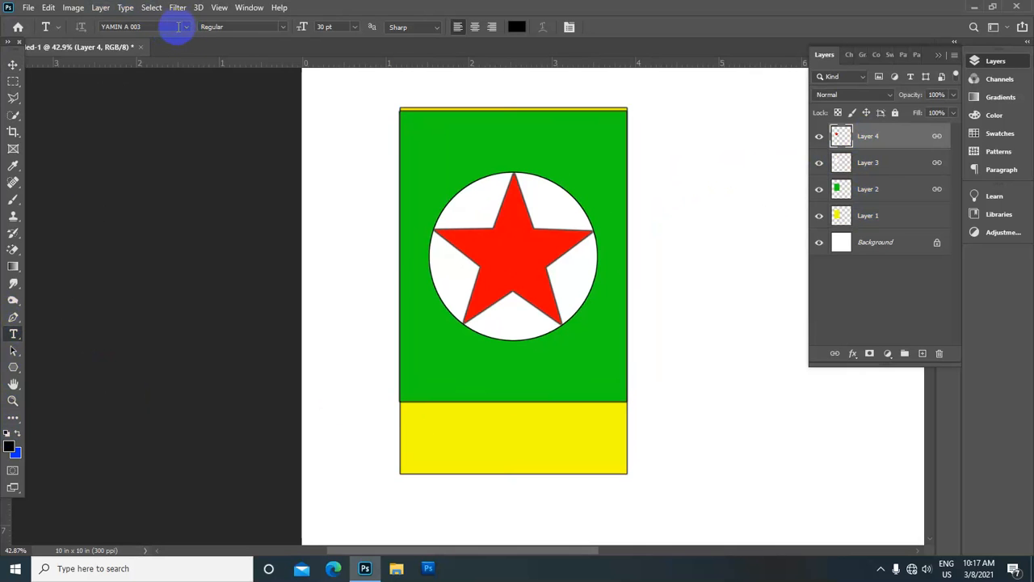
click(332, 26)
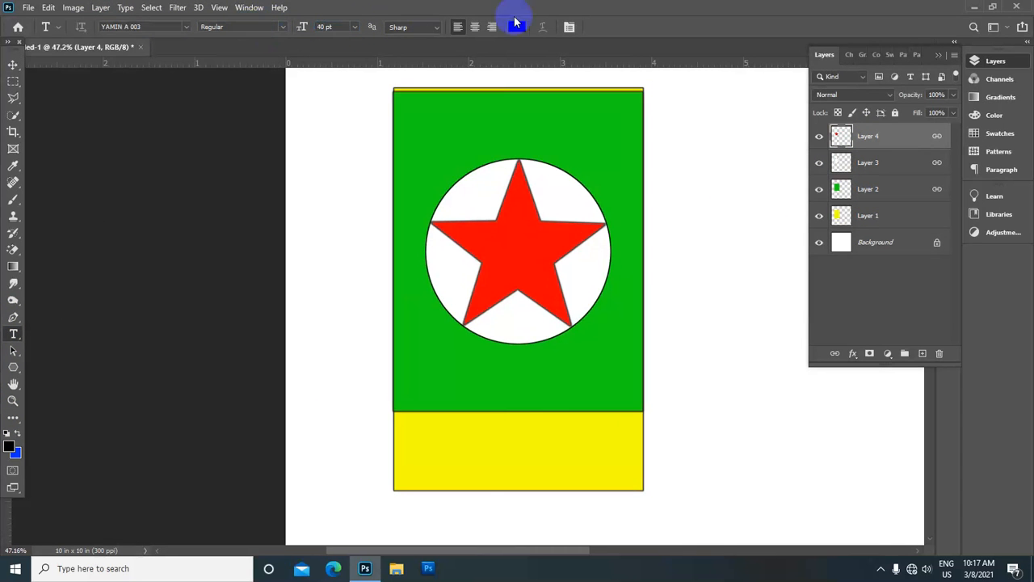
click(516, 26)
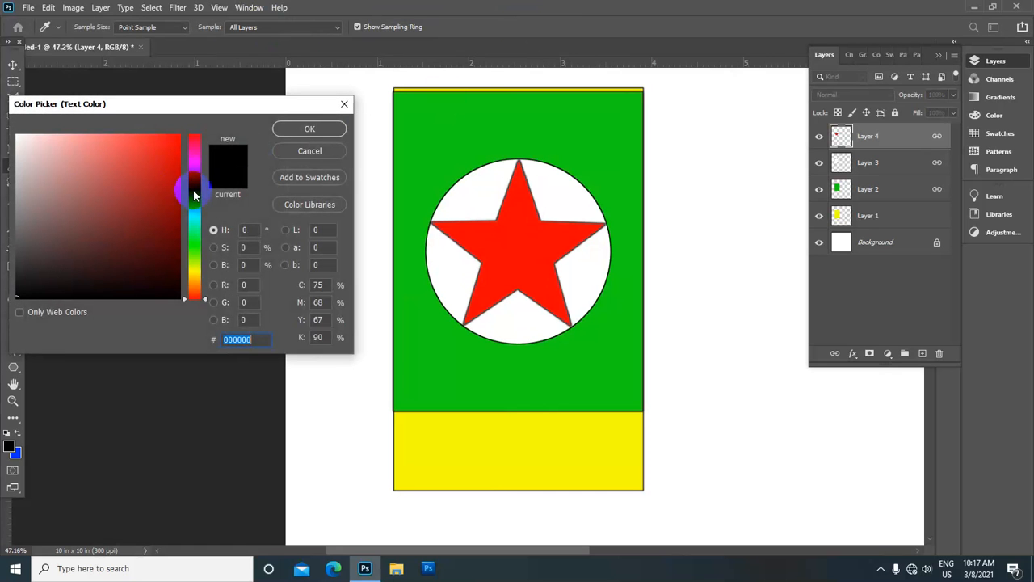
click(195, 194)
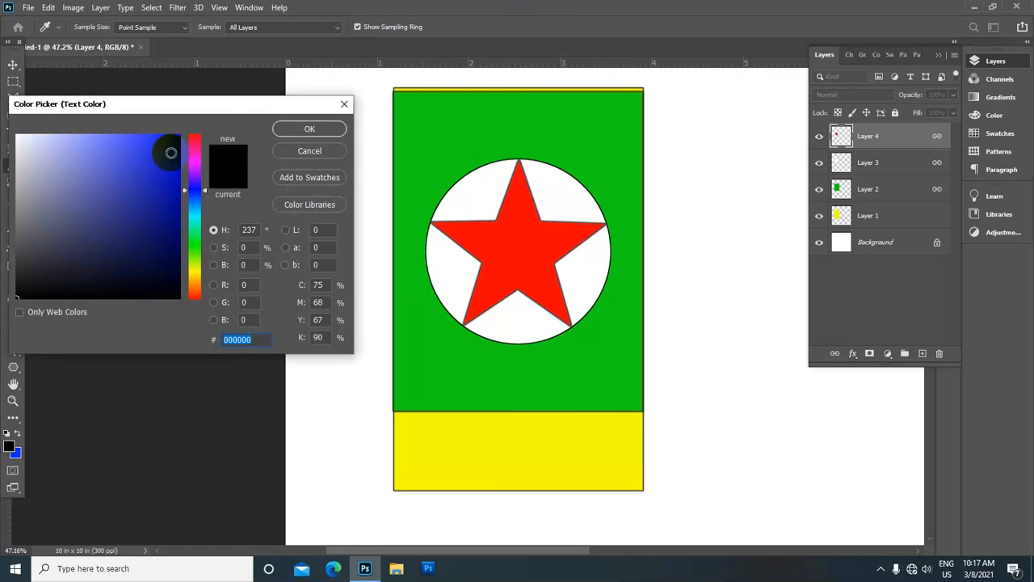
drag(166, 150, 216, 101)
click(310, 129)
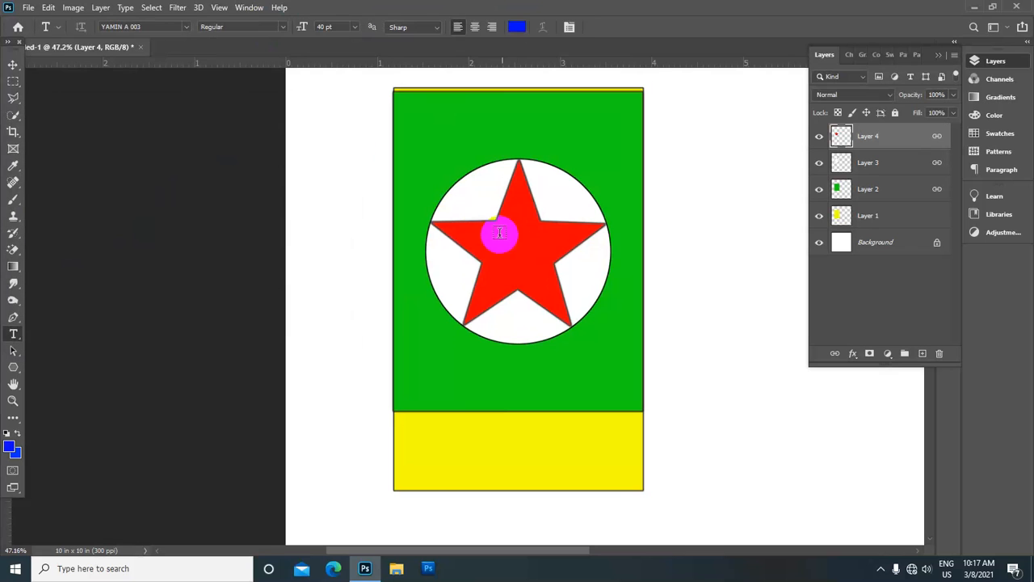
Step: Add the blue Burmese text "ထူးချွန်" across the middle of the red star and commit it
scroll(496, 231, up, 3)
scroll(501, 250, up, 1)
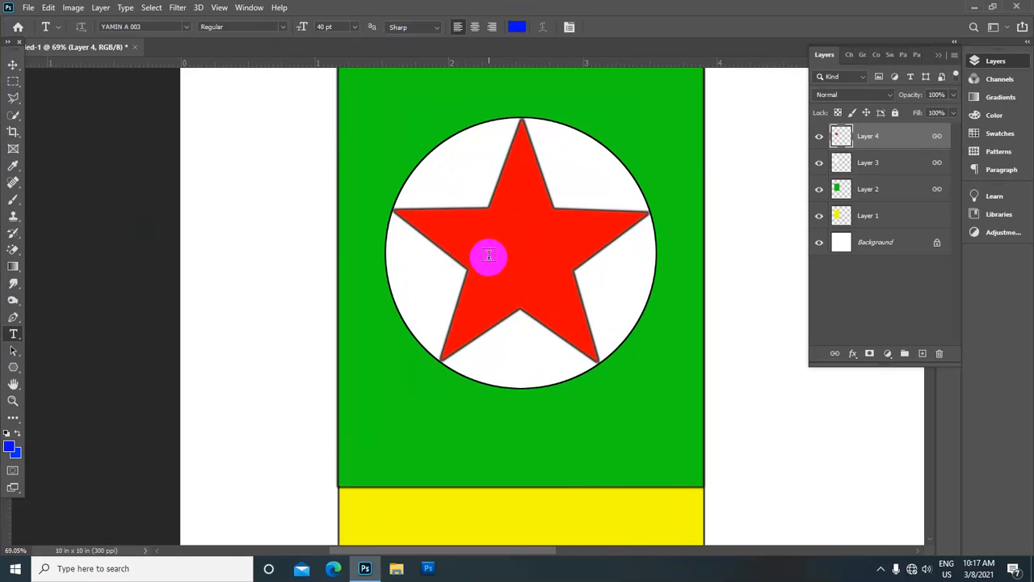
scroll(487, 253, up, 1)
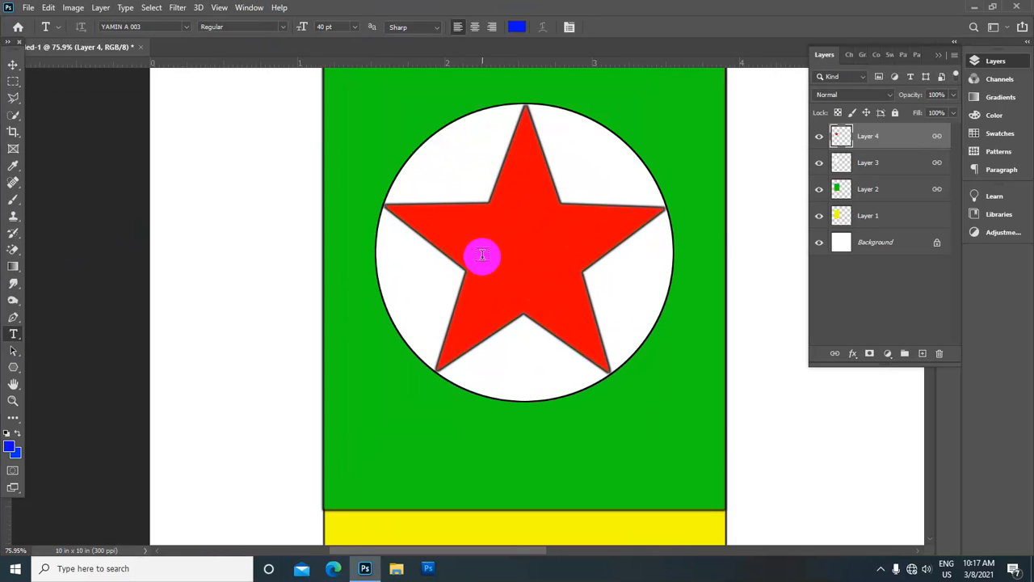
click(481, 255)
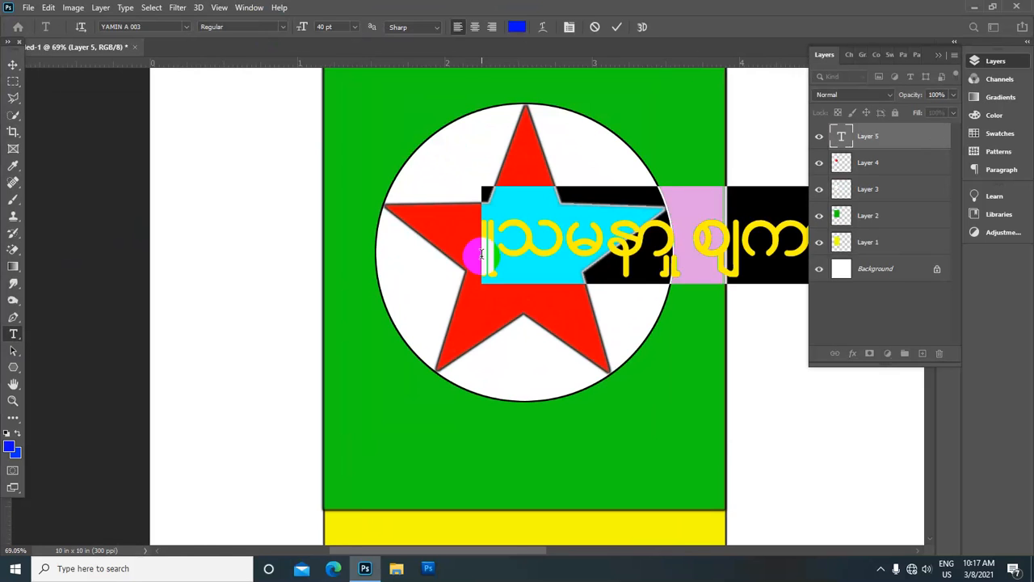
scroll(481, 255, down, 4)
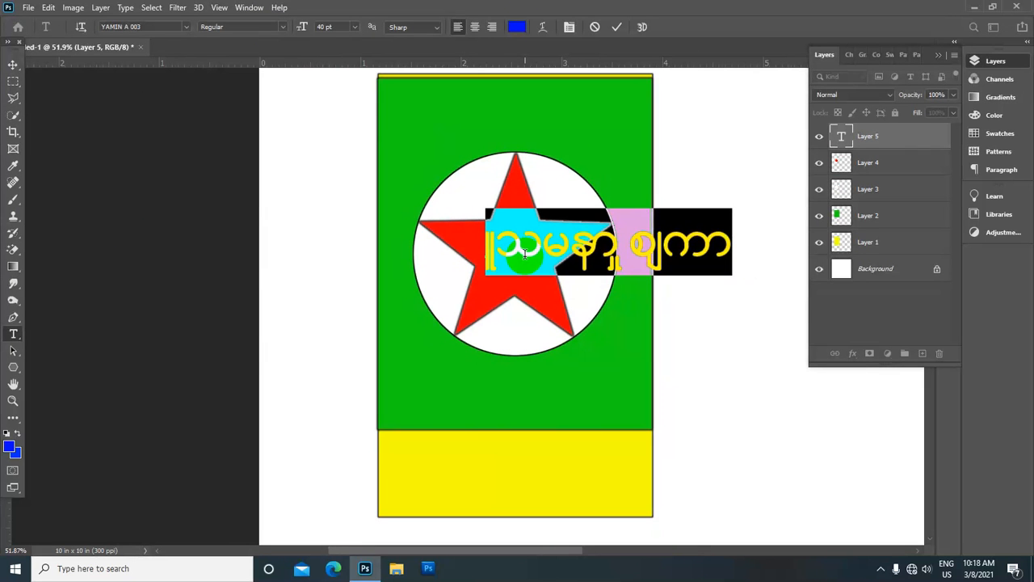
text(ထူ)
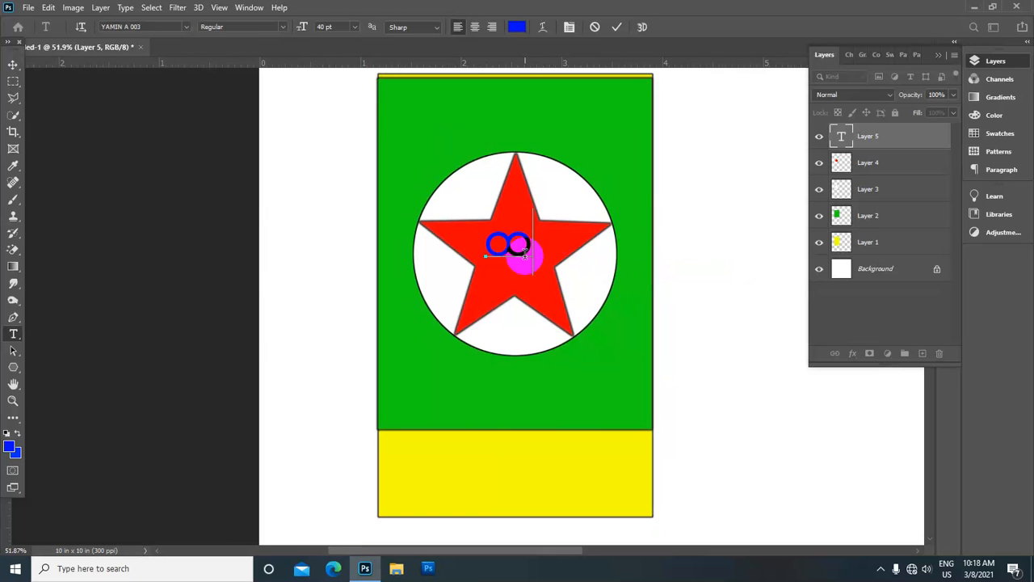
text(းချွန်)
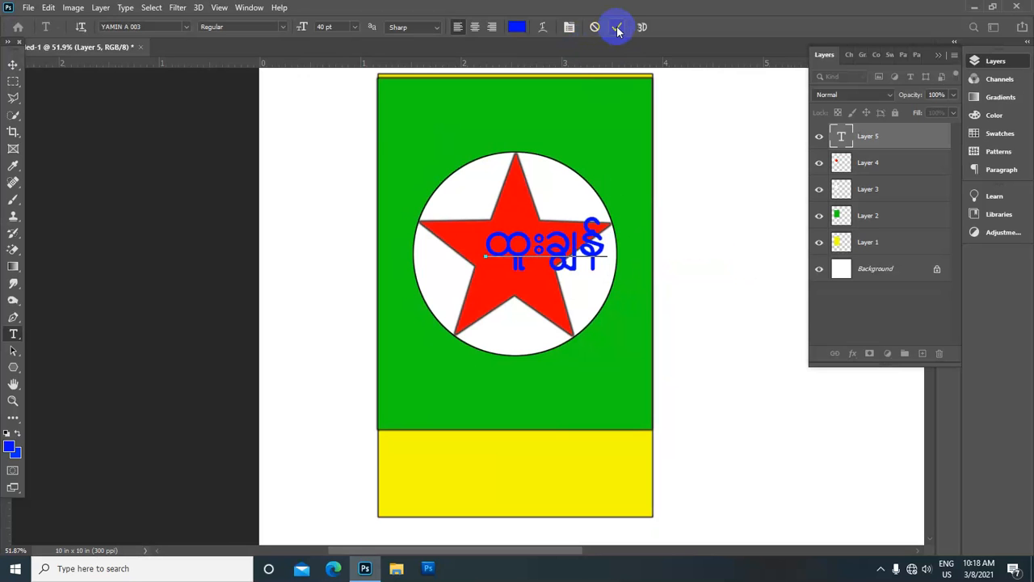
click(618, 29)
Step: Show the Character settings beside the artwork and set the star text's font size to 35 pt
click(569, 27)
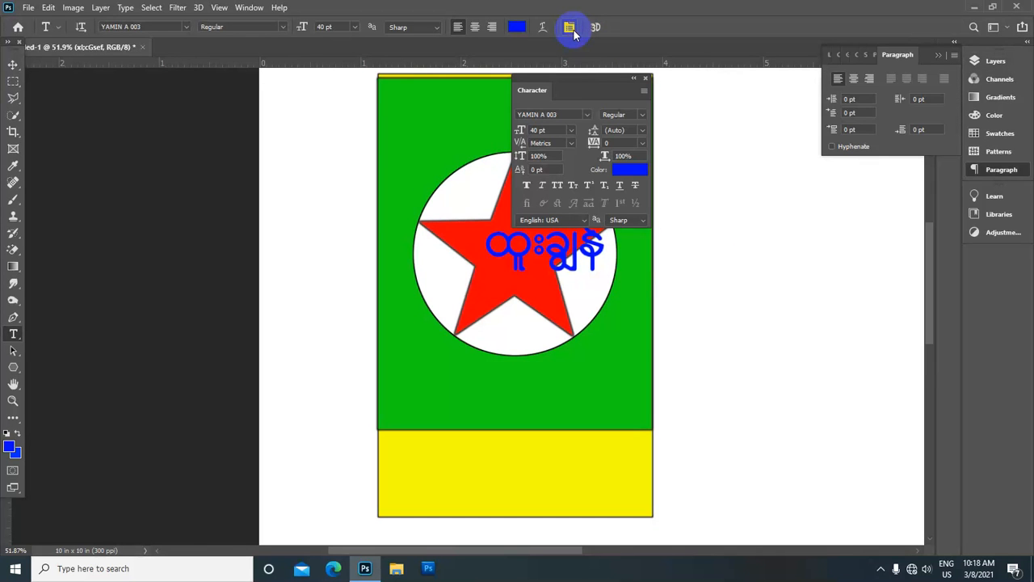
drag(569, 79, 732, 63)
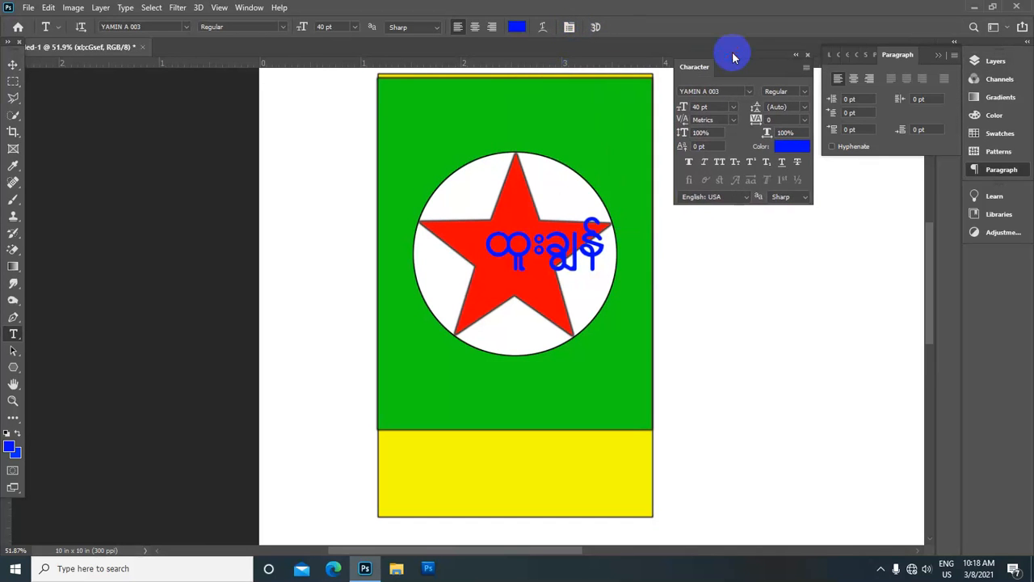
click(716, 106)
text(35)
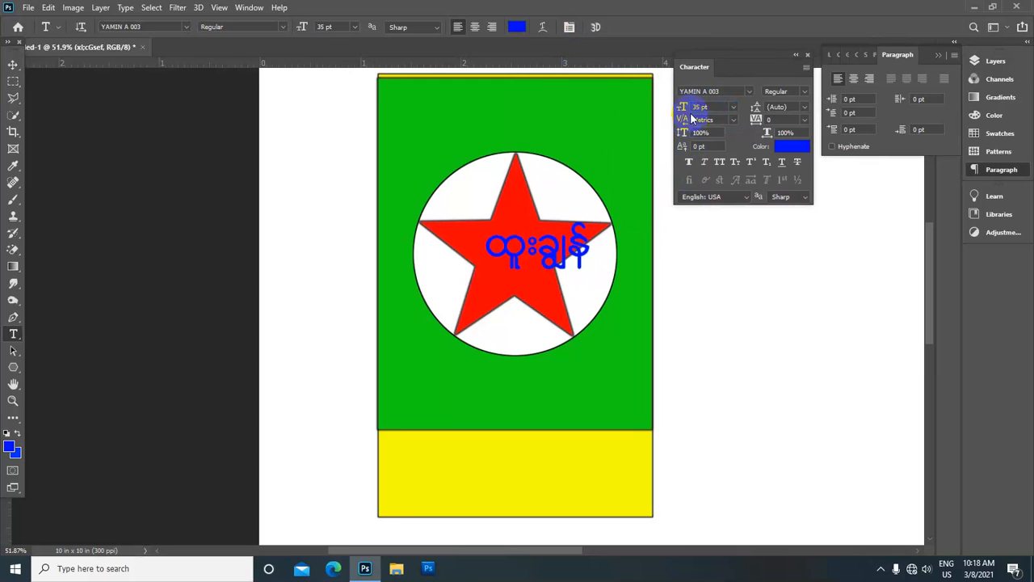
Step: Nudge the text on the star straight left with the Move tool until it sits roughly centered on the star
text(v)
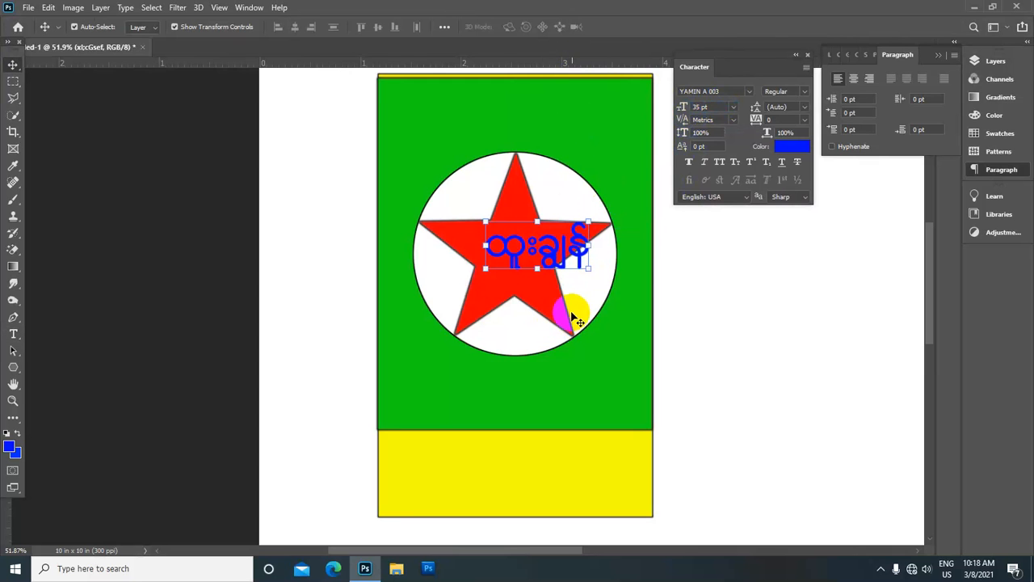
key(Left)
key(Left)
key(Left)
key(Left)
key(Left)
key(Left)
key(Left)
key(Left)
key(Left)
key(Left)
key(Left)
key(Left)
key(Left)
key(Left)
key(Left)
key(Left)
key(Left)
key(Left)
key(Left)
key(Left)
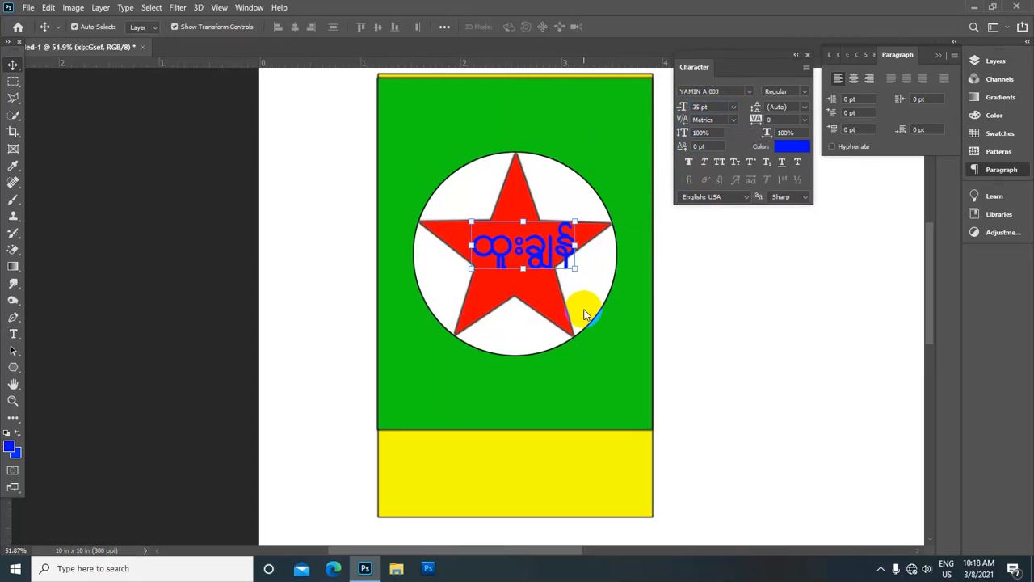
key(Left)
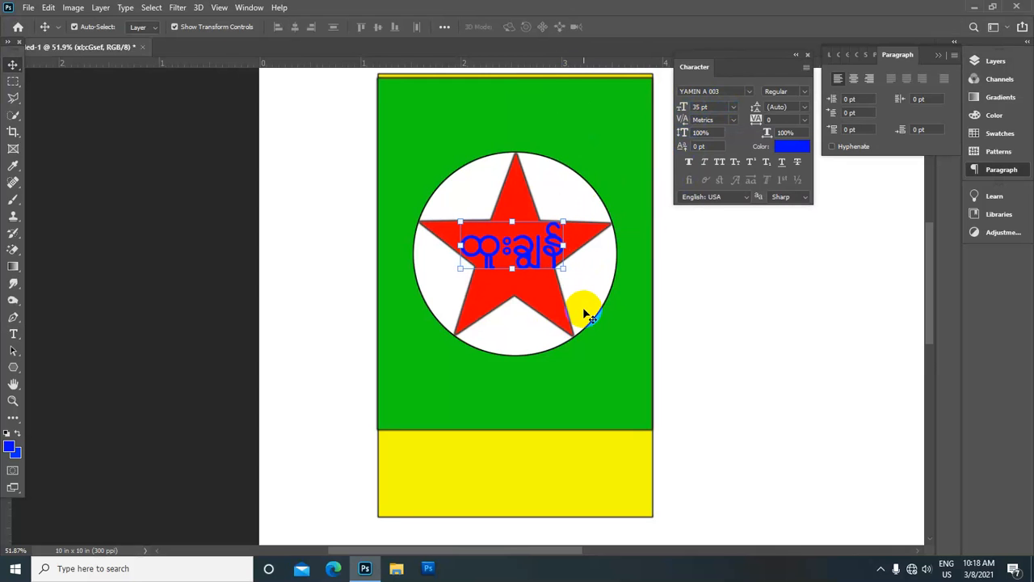
key(Left)
key(Left)
key(Left)
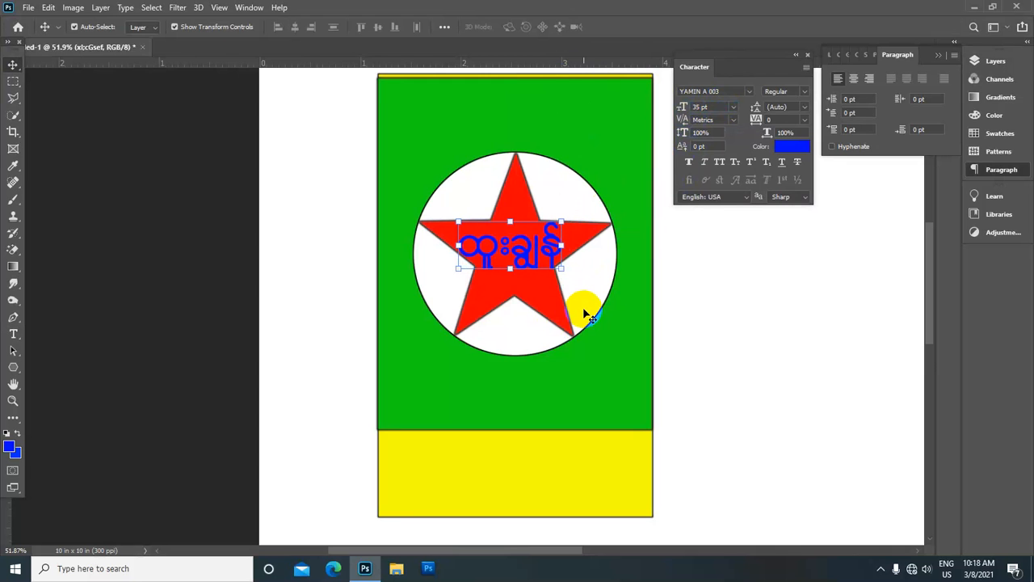
Step: Reduce the star text's font size to 33 pt
scroll(589, 288, down, 2)
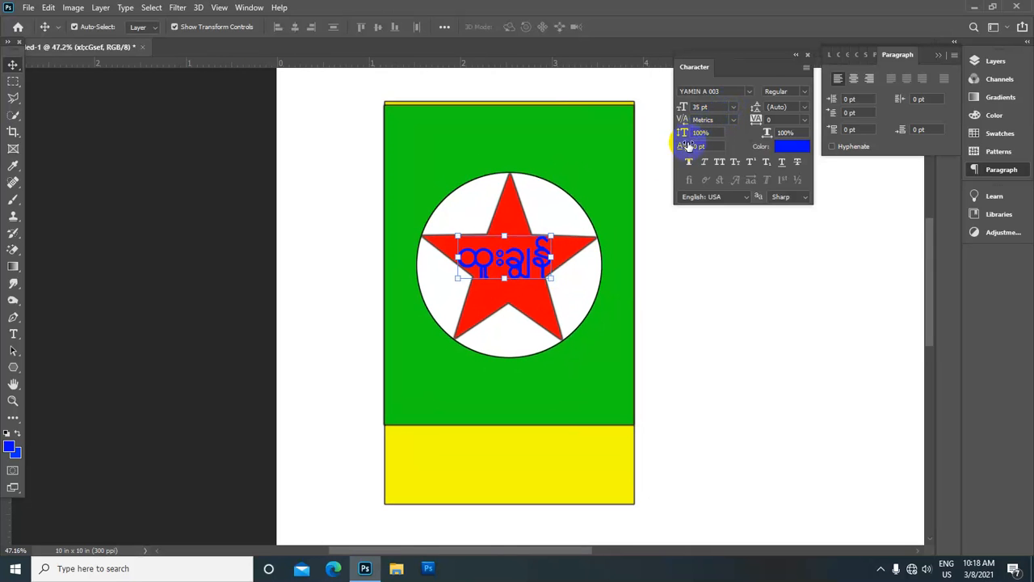
click(714, 107)
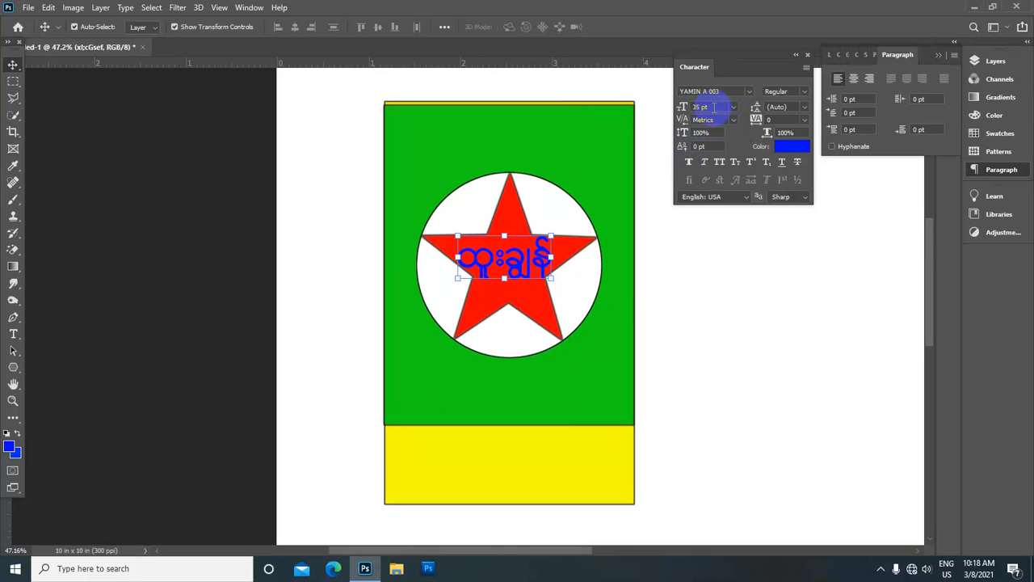
text(33)
key(Return)
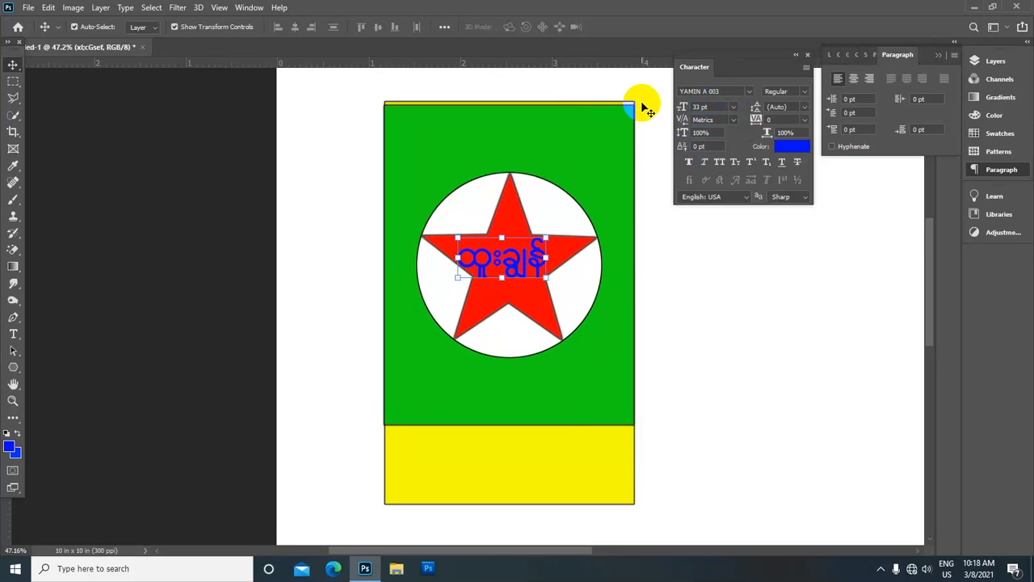
Step: Fine-tune the resized text's position with small nudges to center it on the star, and deselect it
key(Right)
key(Right)
key(Right)
key(Right)
key(Right)
key(Right)
key(Right)
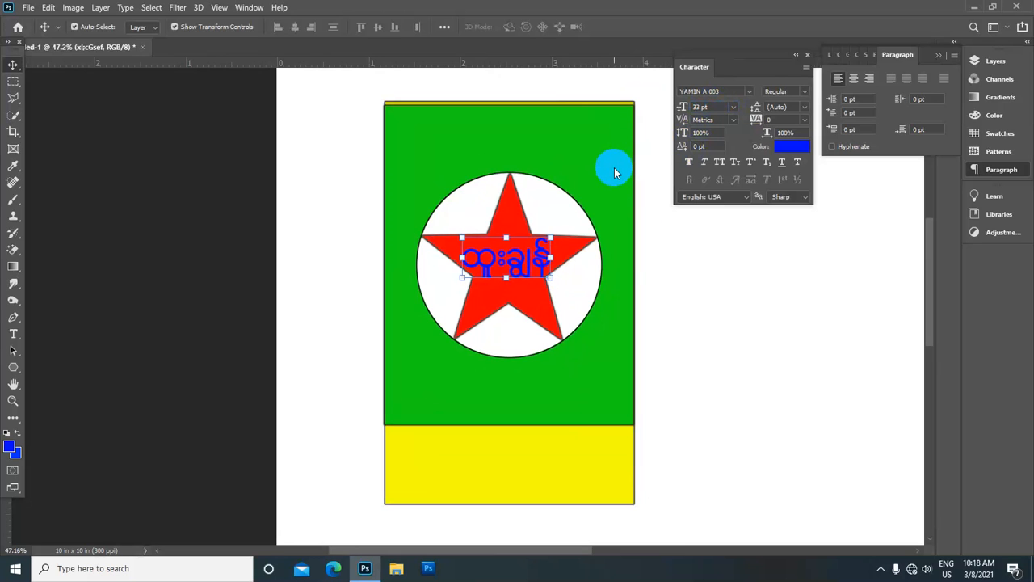
key(Left)
key(Left)
key(Left)
key(Left)
key(Left)
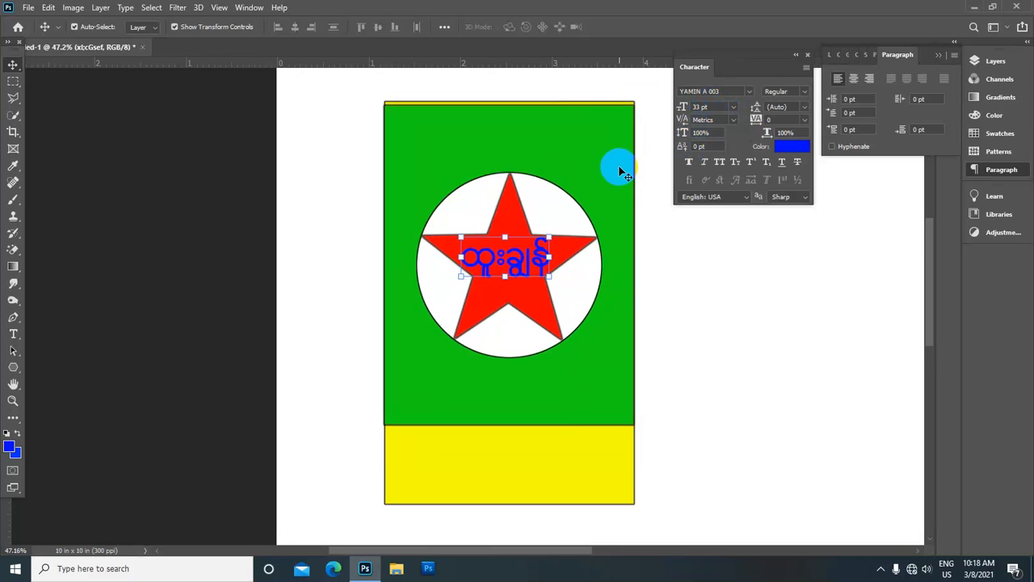
key(Left)
key(Left)
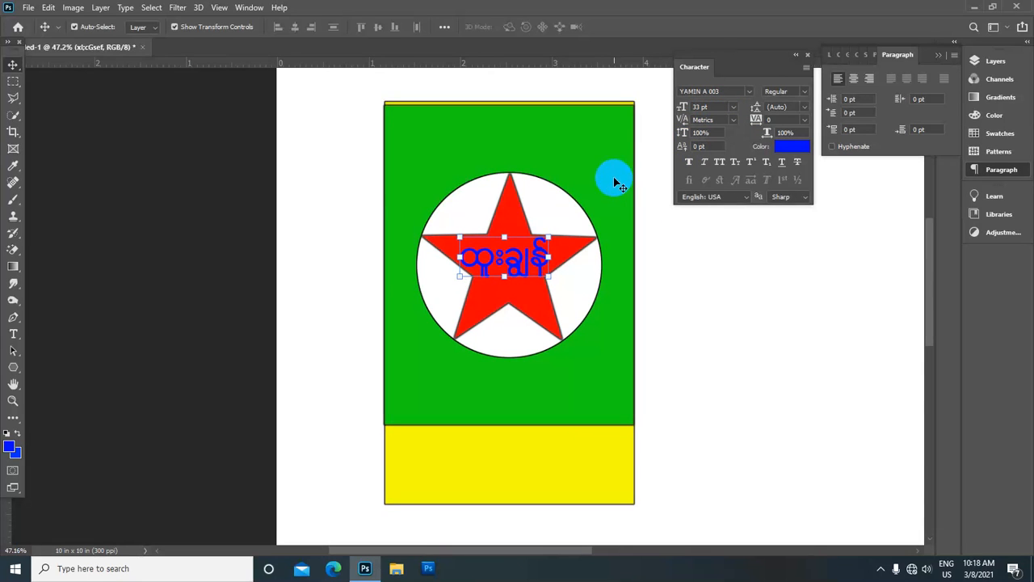
click(651, 139)
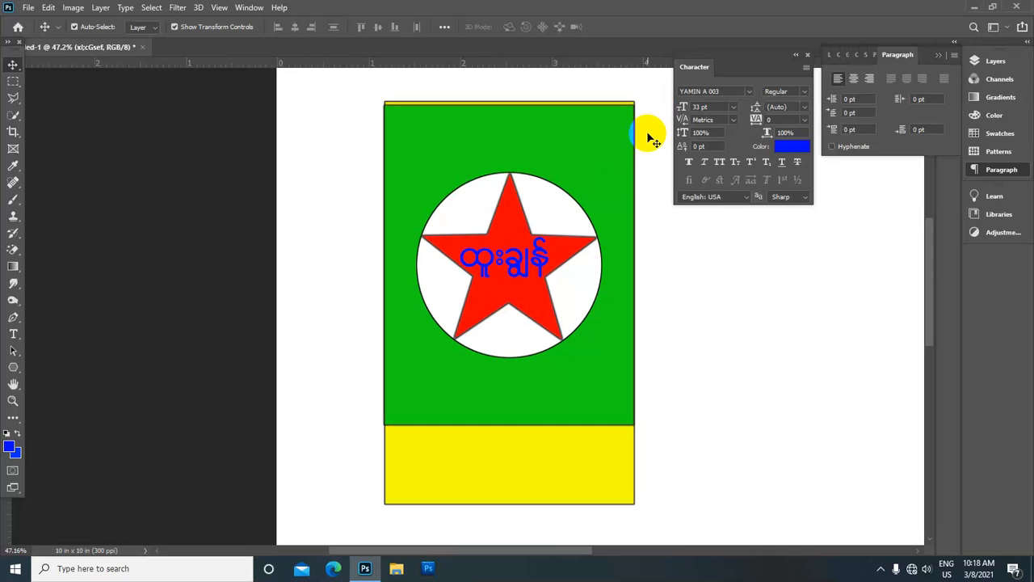
Step: With no layer selected, set the Horizontal Type tool's font size to 20 pt for new text
scroll(485, 230, down, 5)
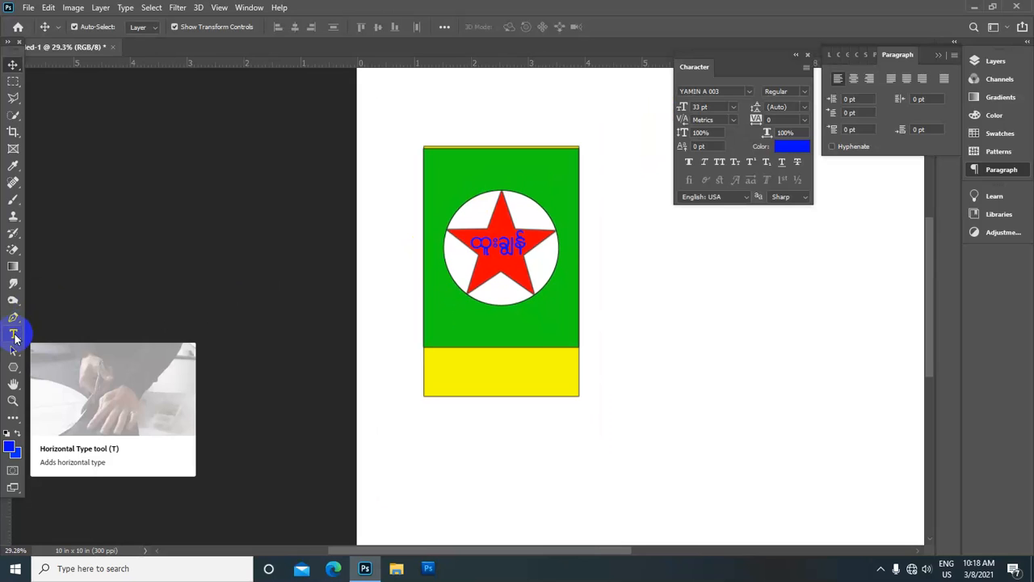
drag(14, 338, 93, 338)
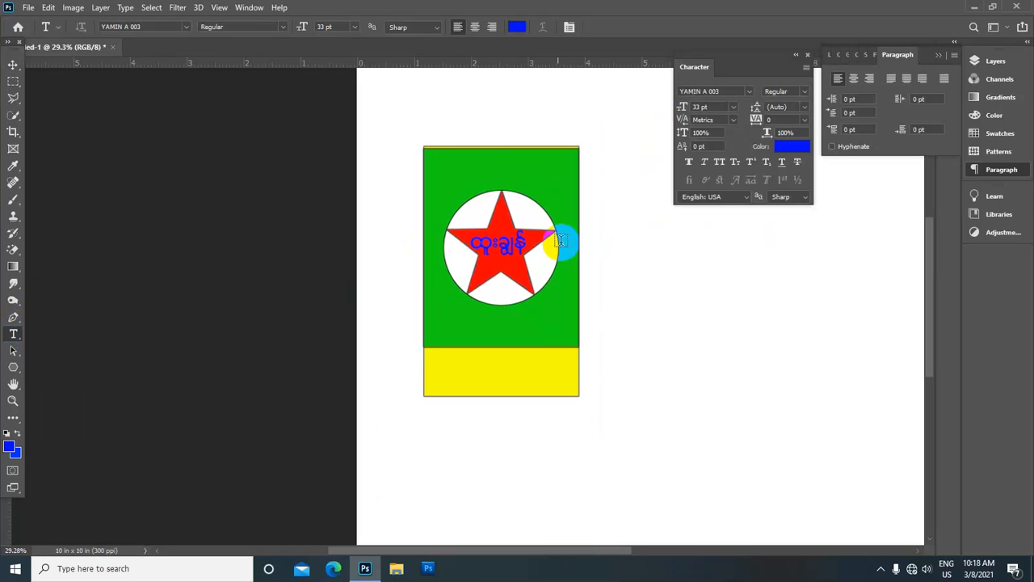
click(517, 27)
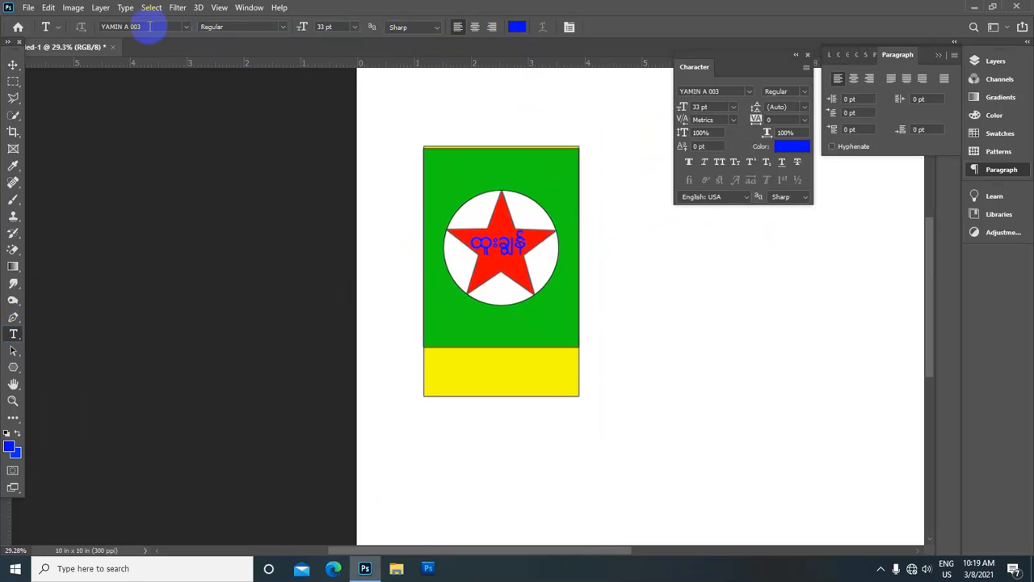
click(343, 27)
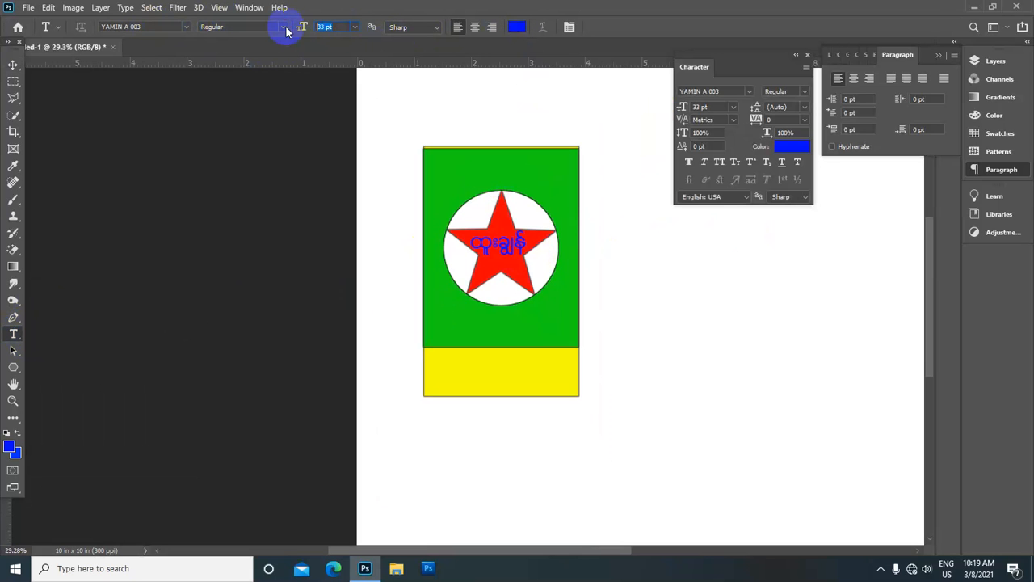
text(20)
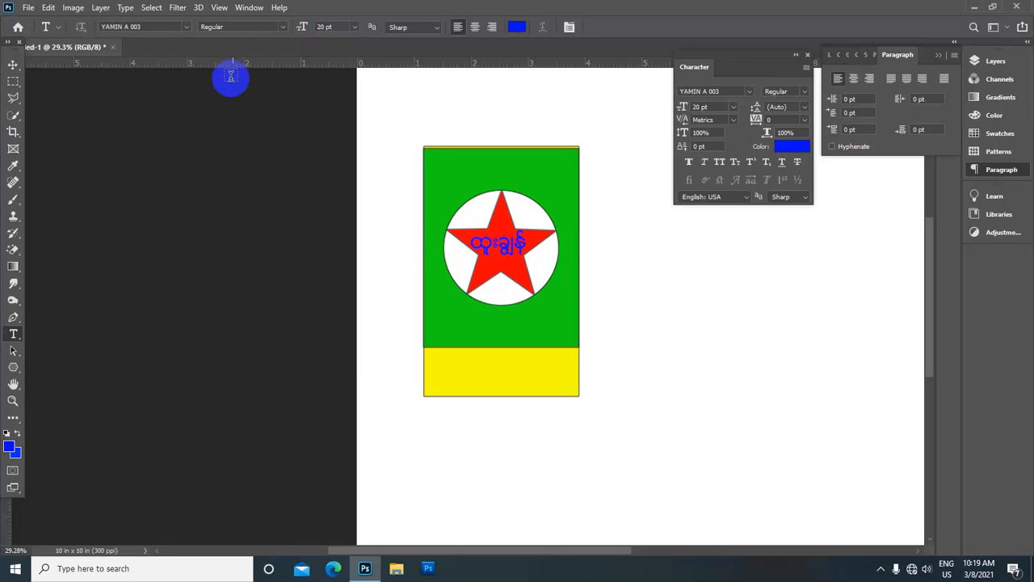
Step: Add the blue text "ကိုယ်ပိုင်အထက်တန်းကျောင်း" in the yellow band below the green rectangle and commit it
scroll(464, 306, up, 4)
drag(502, 334, 507, 213)
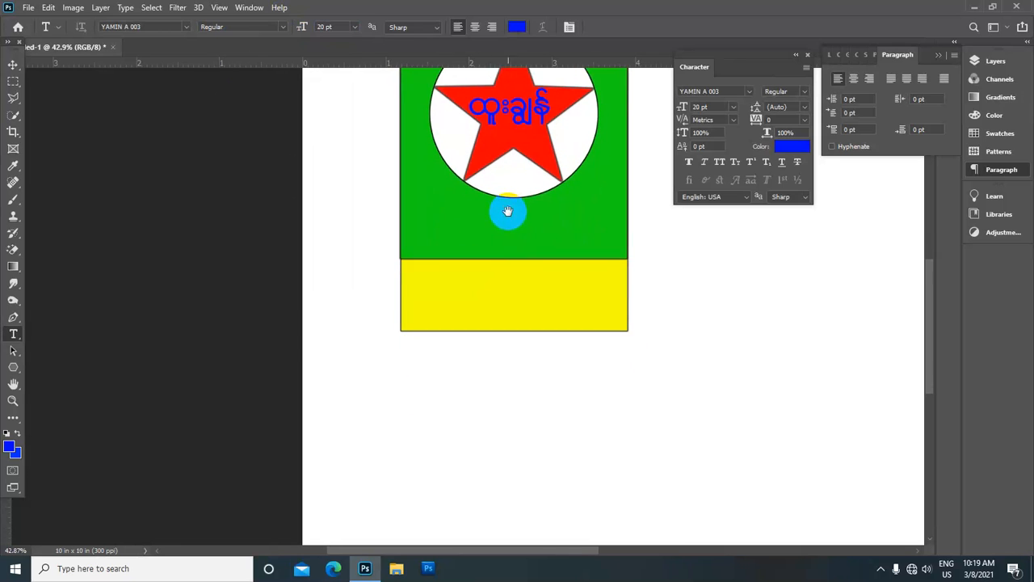
scroll(468, 263, up, 1)
scroll(430, 285, up, 1)
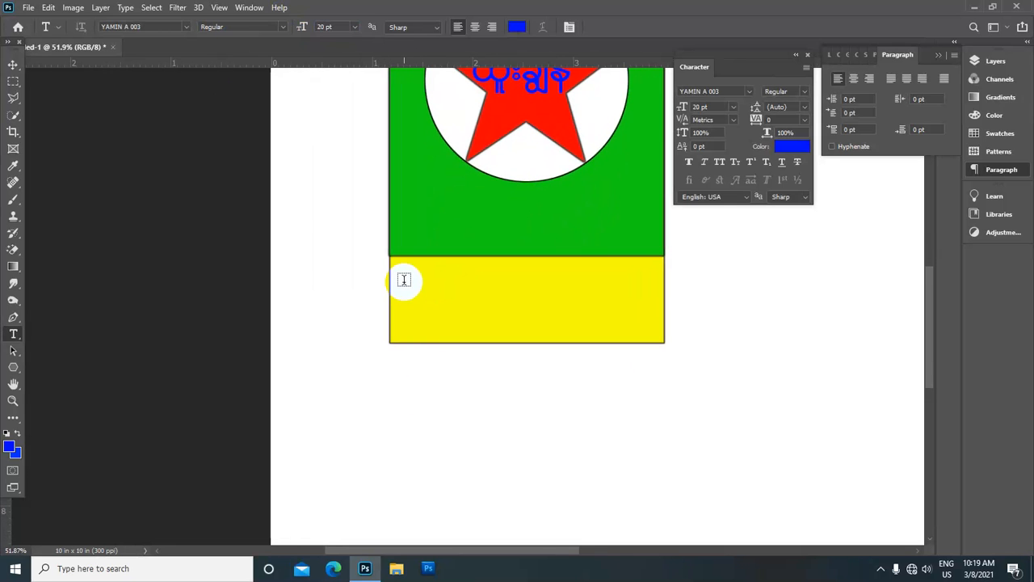
click(438, 227)
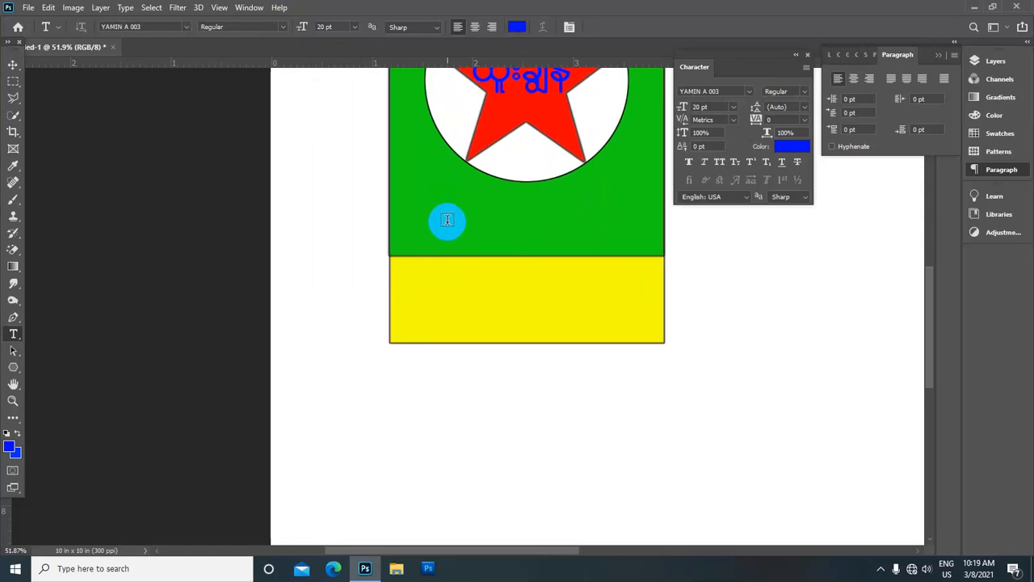
click(405, 288)
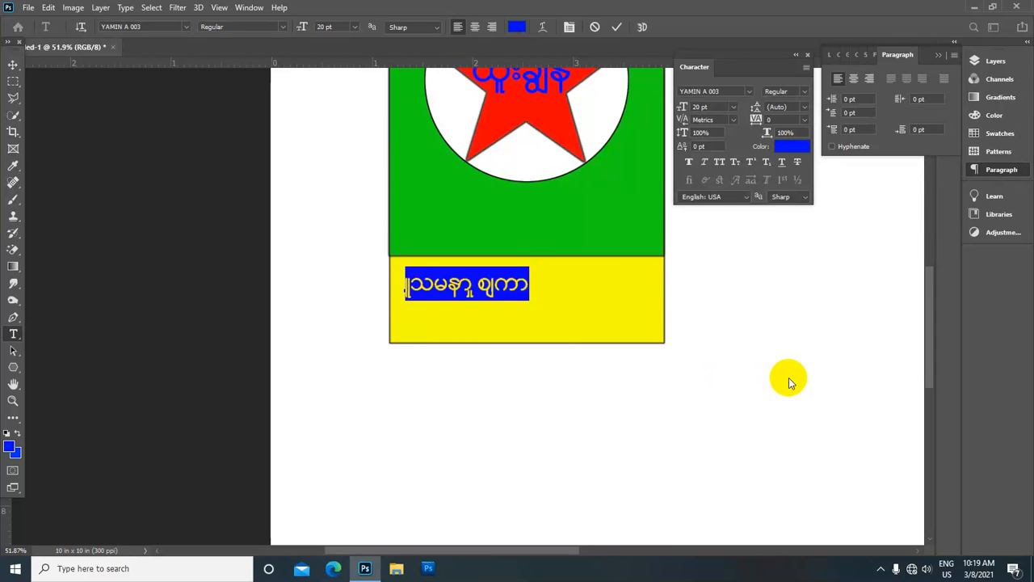
text(ထိ)
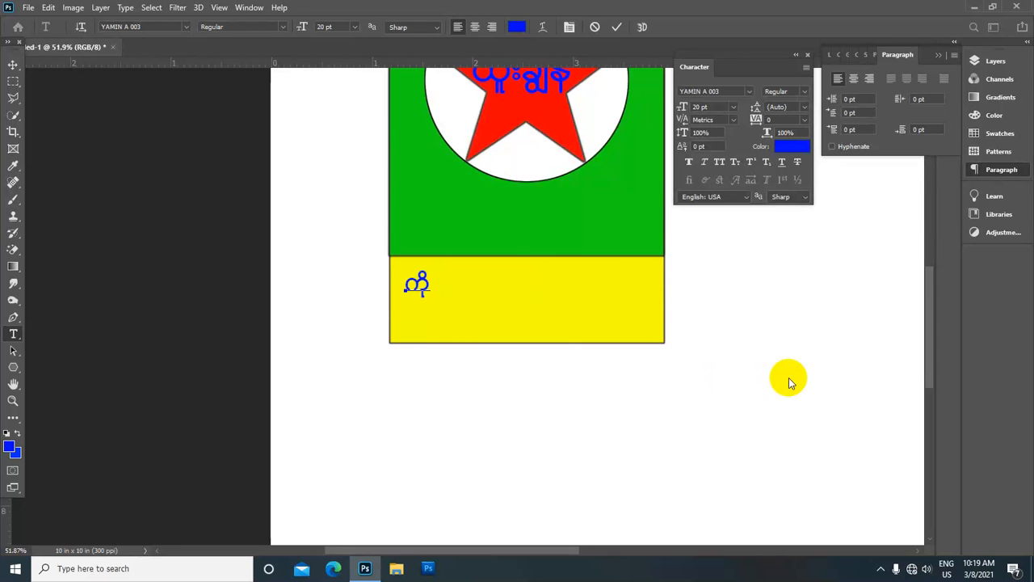
text(ုယ်)
text(ဝို)
text(င်)
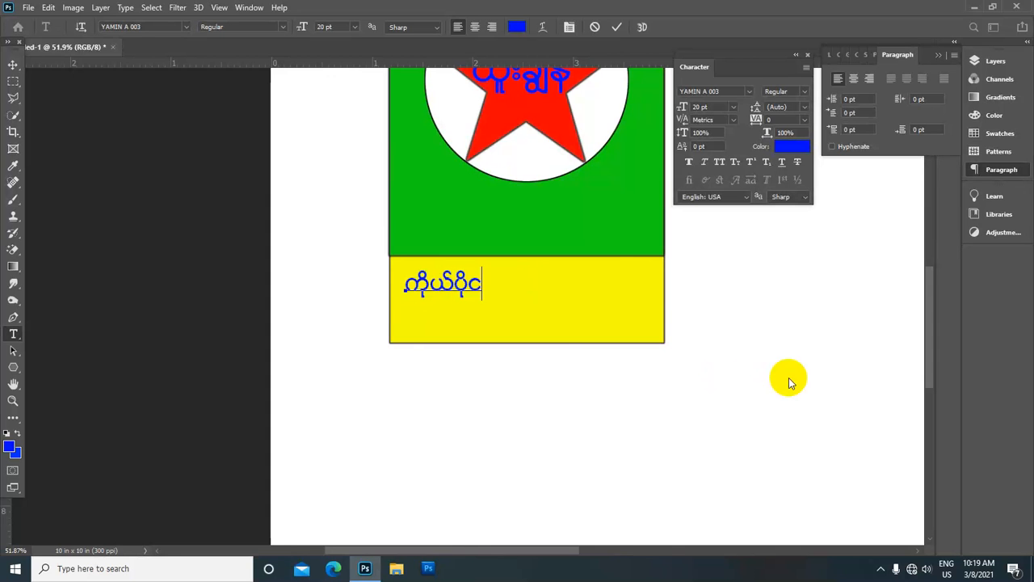
text(အထက်တန်းေ)
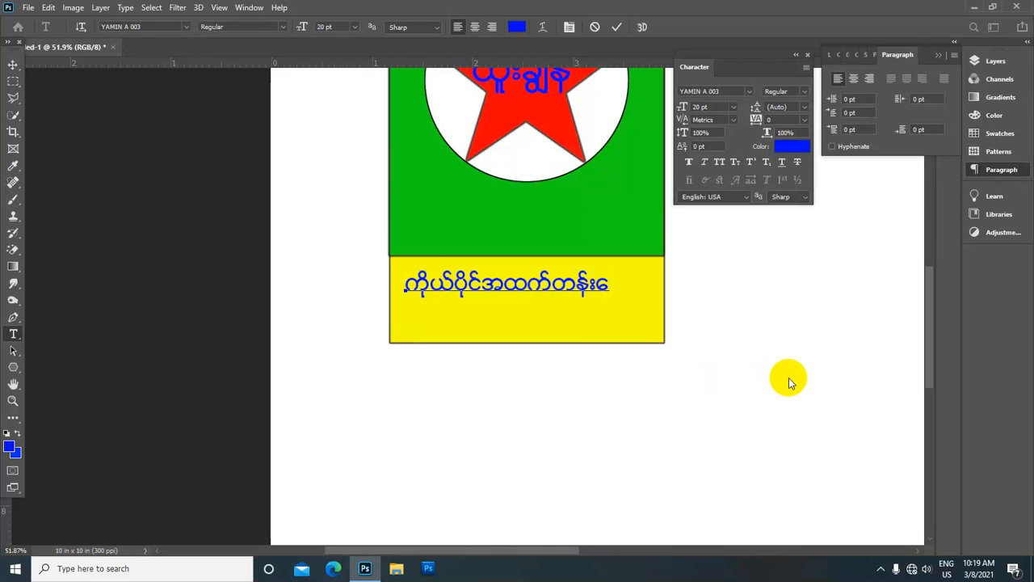
text(ကျာင်း)
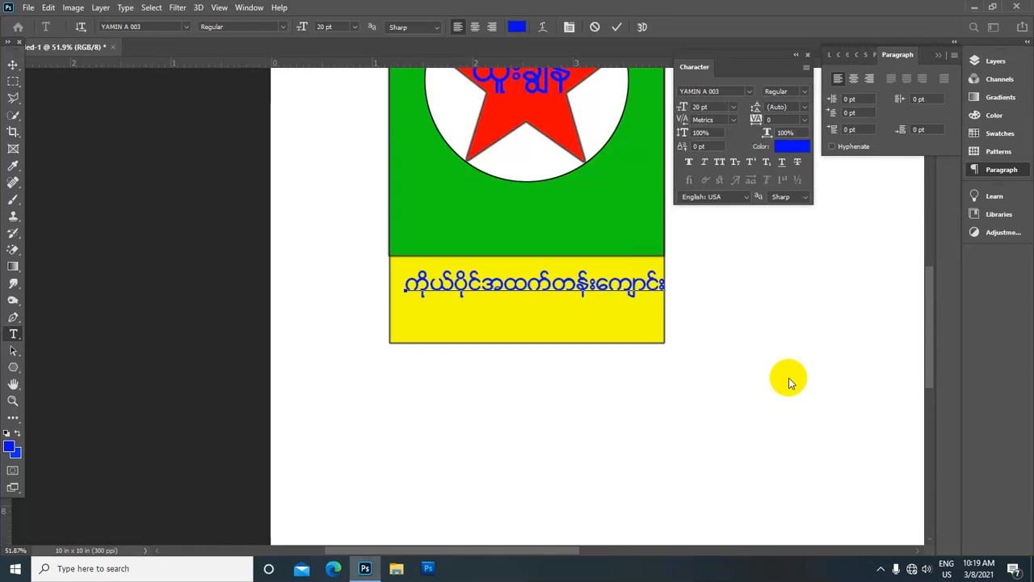
scroll(664, 339, down, 3)
scroll(661, 346, down, 1)
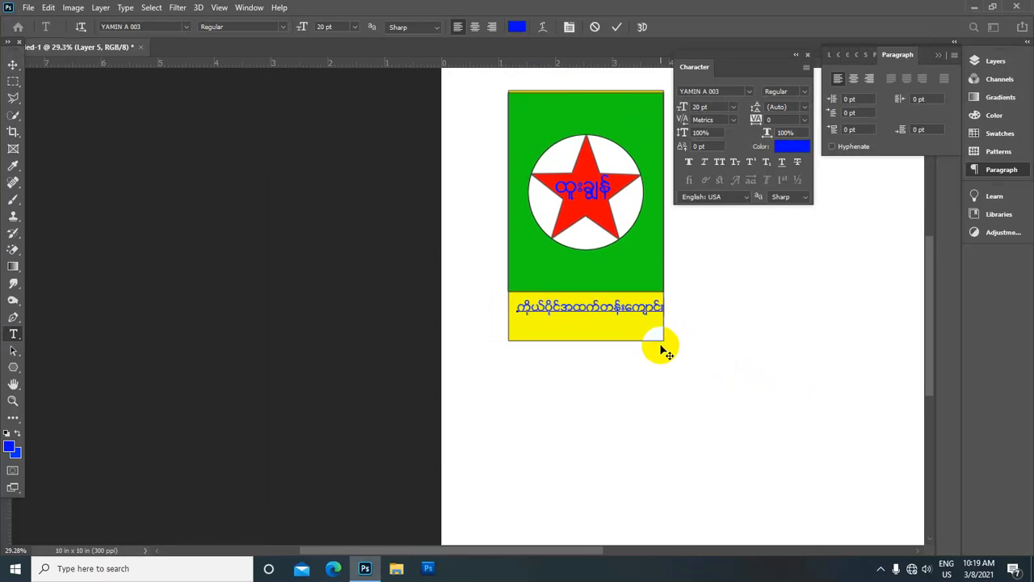
click(616, 27)
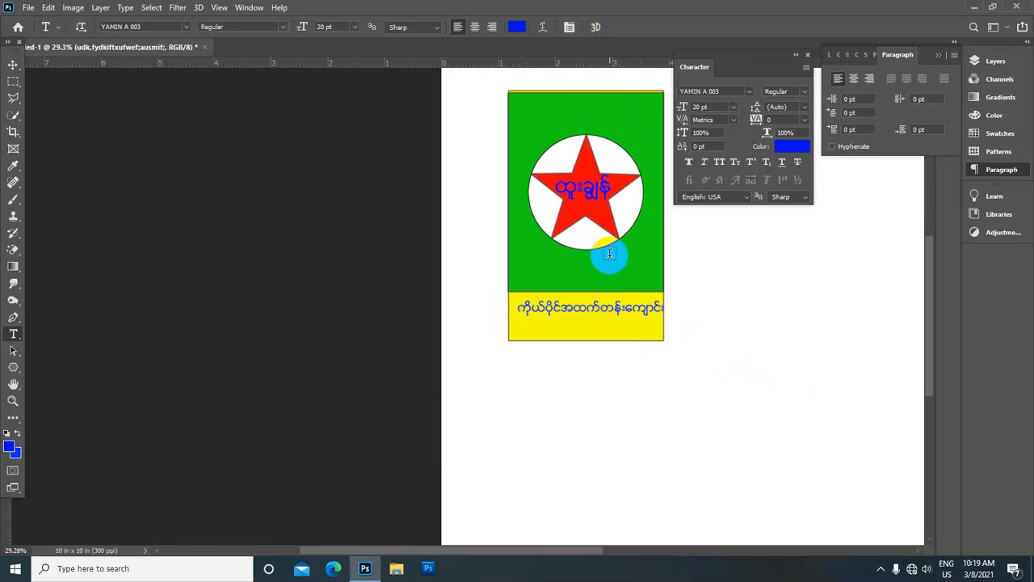
Step: Nudge the school-name text left and down to center it within the yellow band, and deselect it
key(v)
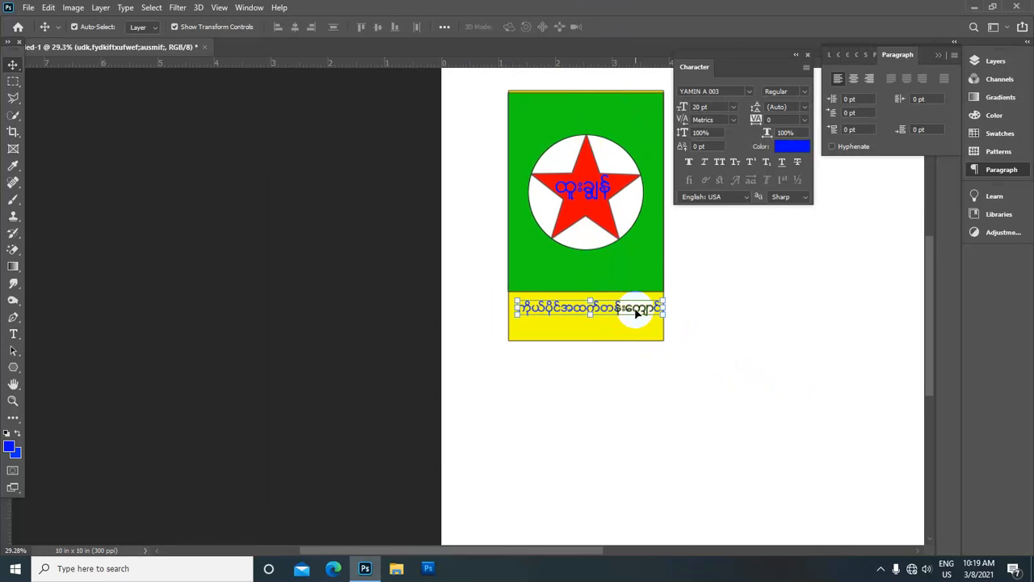
click(636, 315)
key(Left)
key(Left)
key(Left)
key(Left)
key(Left)
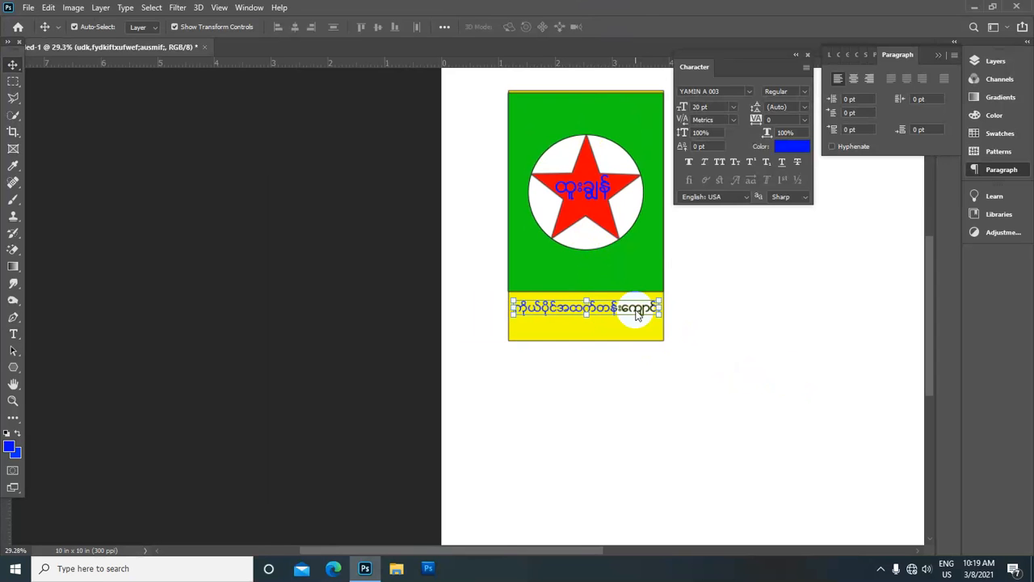
key(Down)
key(Down)
key(Down)
key(Down)
key(Down)
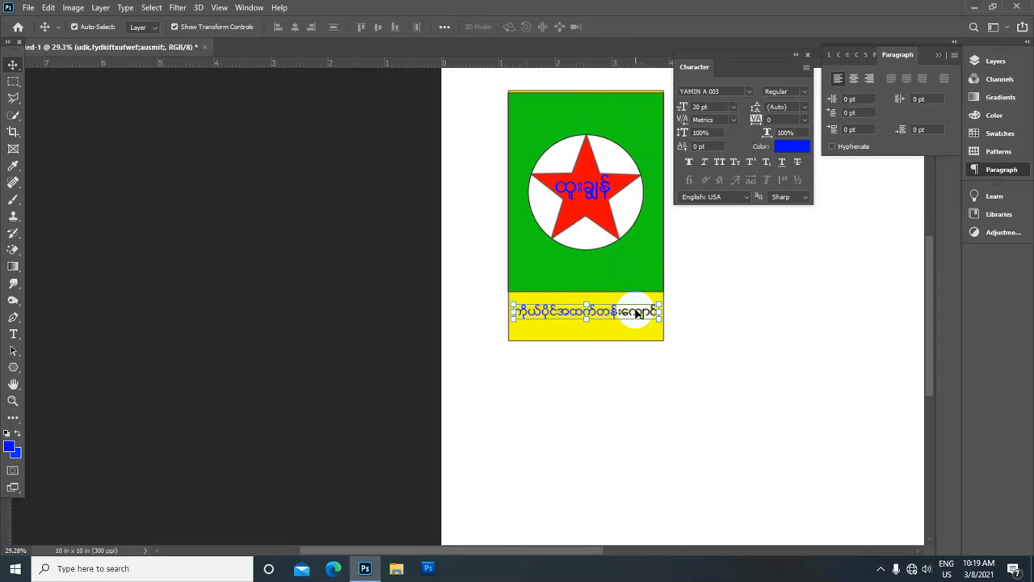
key(Right)
key(Right)
scroll(651, 236, down, 2)
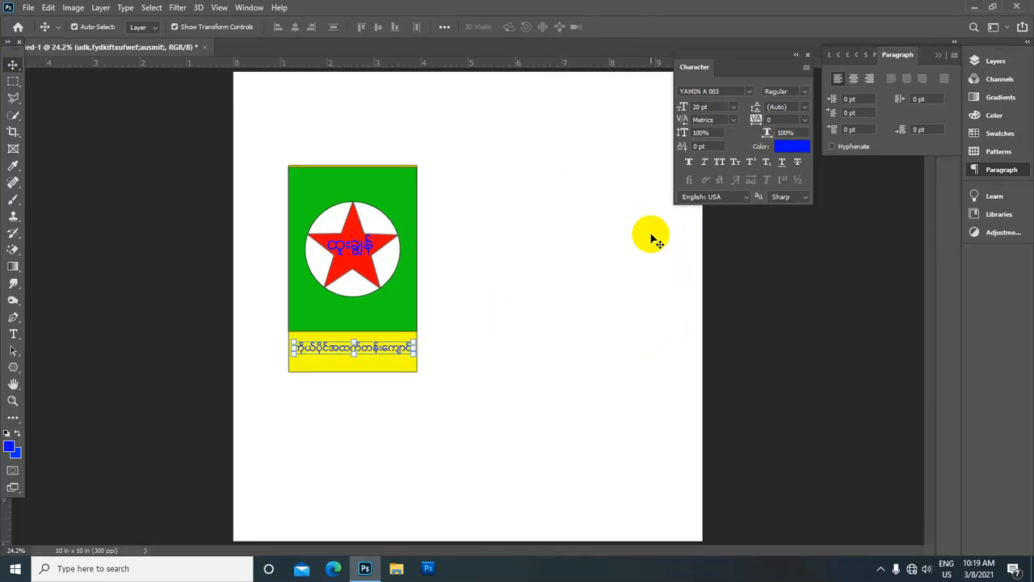
scroll(471, 291, up, 1)
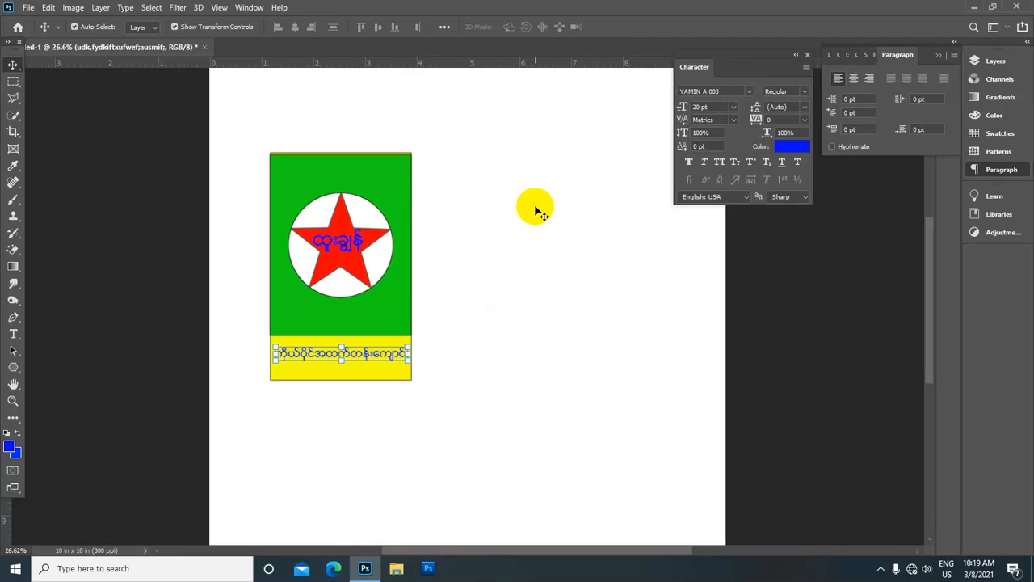
click(573, 227)
scroll(529, 267, down, 1)
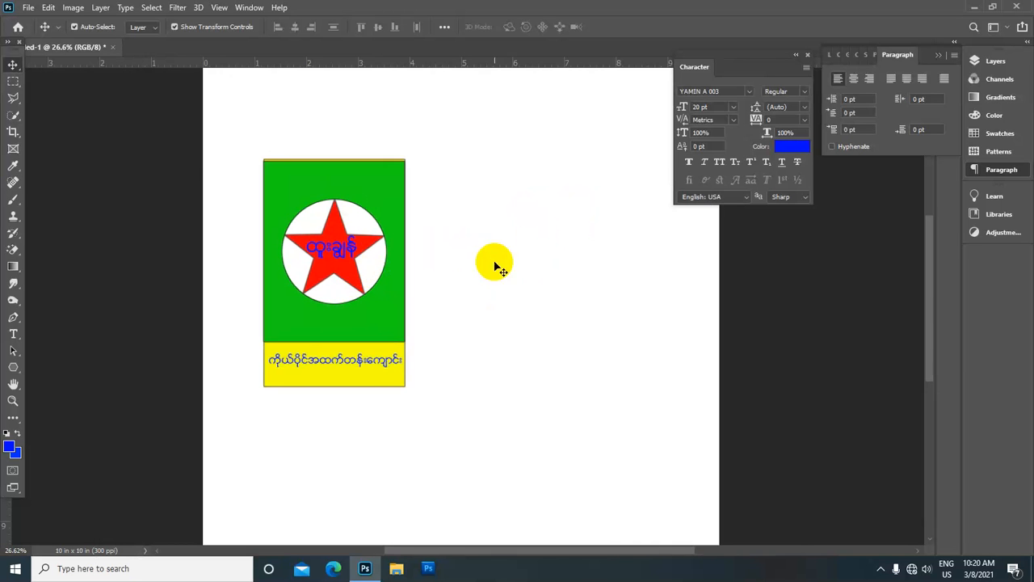
scroll(562, 239, up, 2)
scroll(539, 247, down, 1)
scroll(539, 259, up, 2)
scroll(548, 254, down, 1)
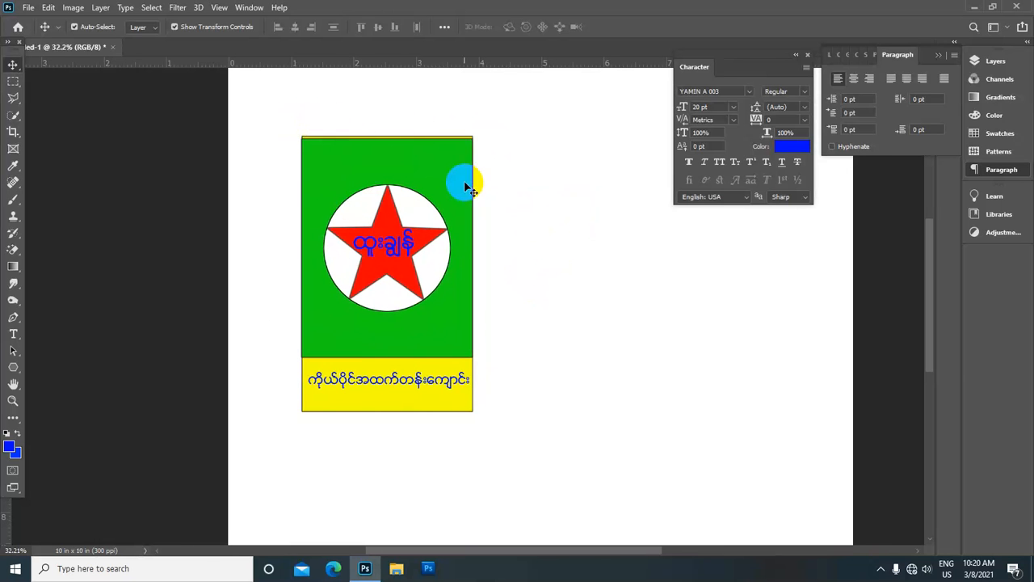
scroll(536, 204, down, 2)
scroll(537, 203, up, 1)
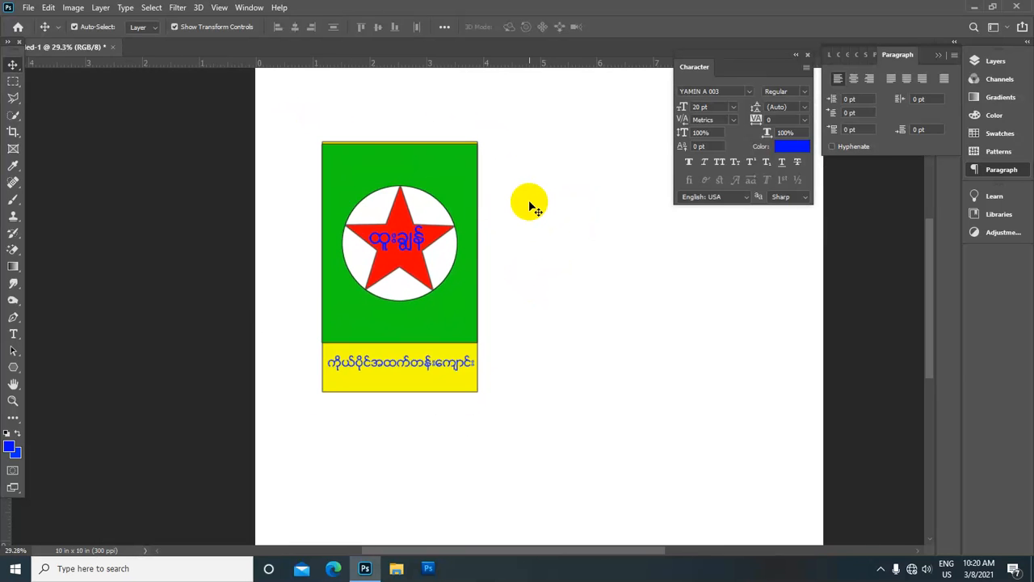